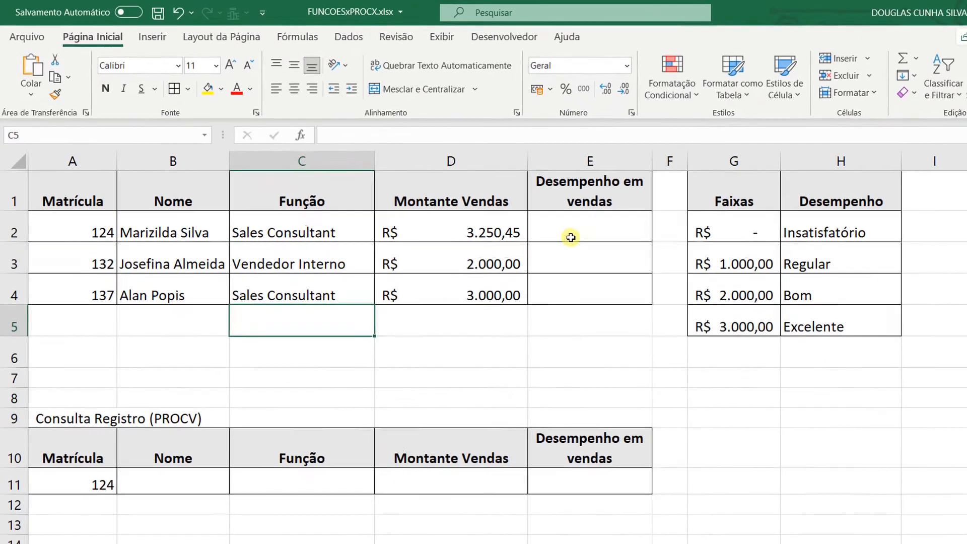
Step: Enter =PROC(D2;G2:G5;H2:H5) in E2 to rate the sales amount, and fill the formula through E4
{"action": "left_click", "coordinate": [487, 202]}
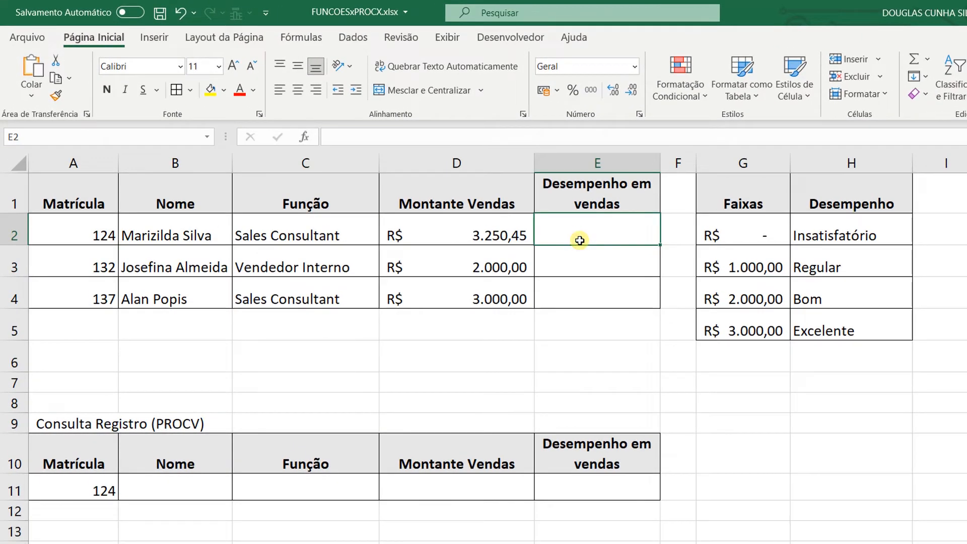
{"action": "type", "text": "=p"}
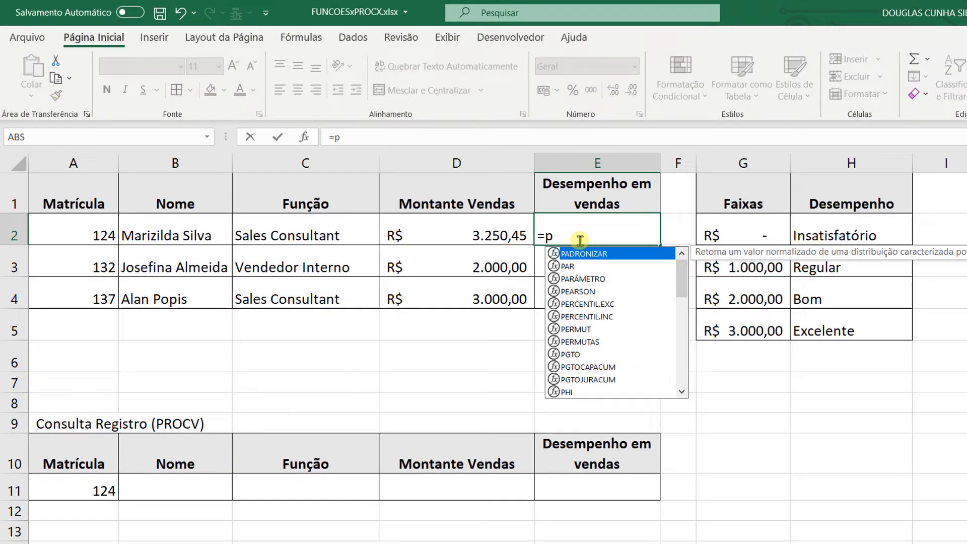
{"action": "type", "text": "roc"}
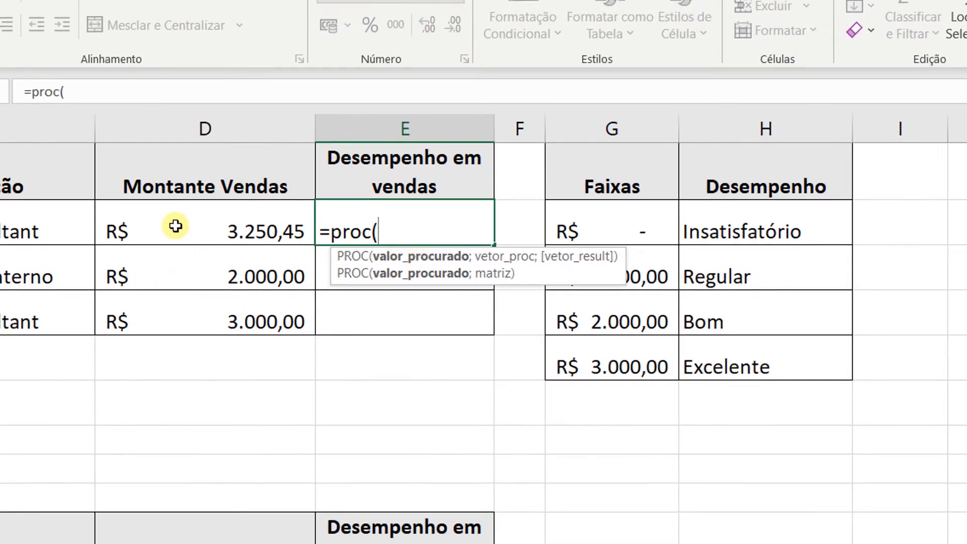
{"action": "left_click", "coordinate": [175, 226]}
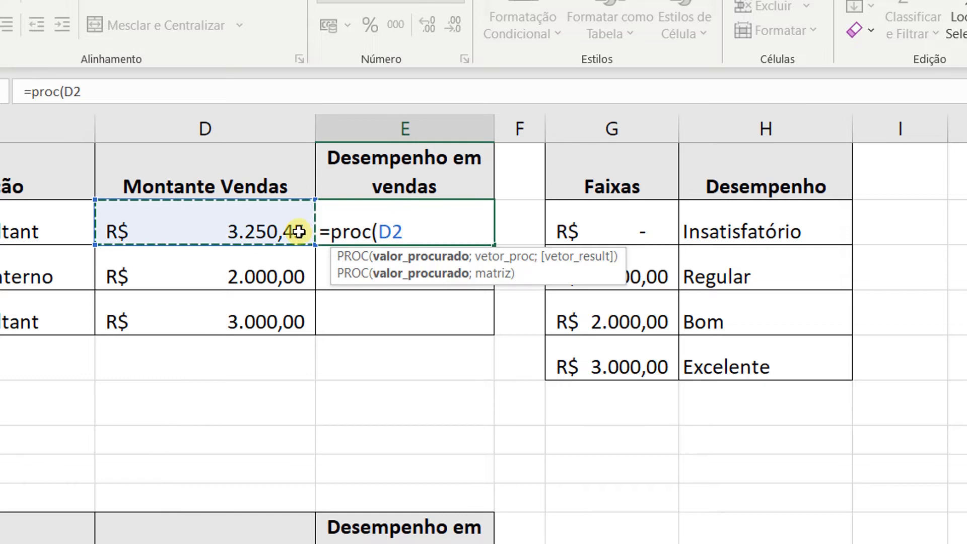
{"action": "type", "text": ";"}
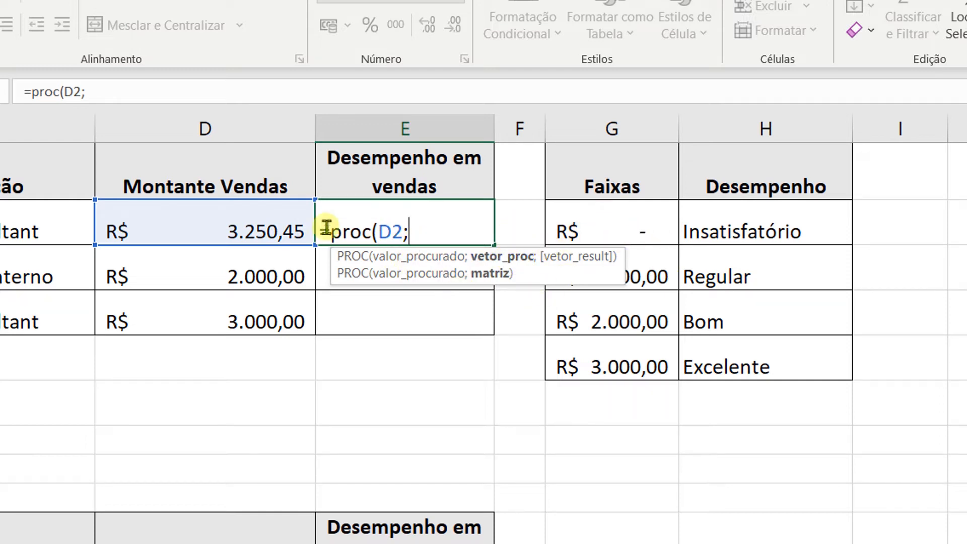
{"action": "left_click_drag", "start_coordinate": [629, 224], "coordinate": [628, 354]}
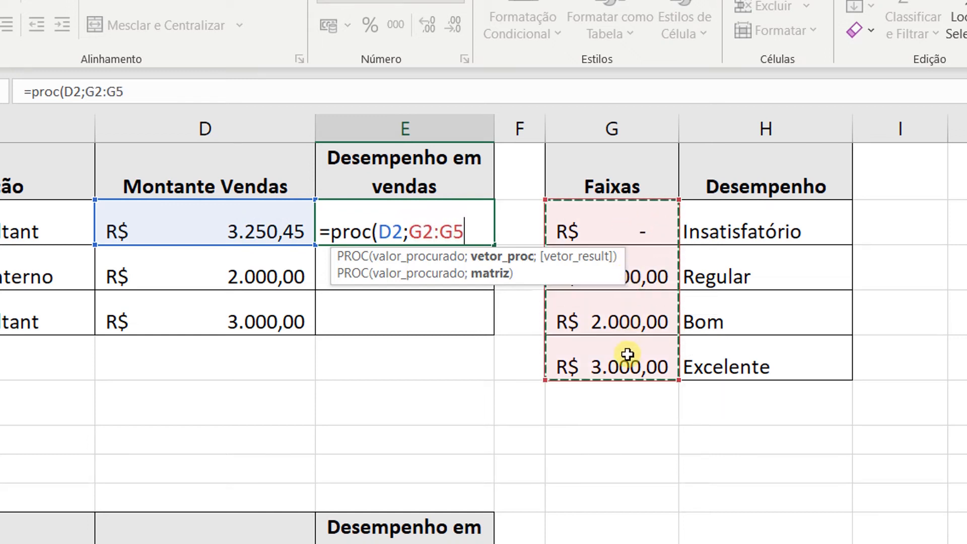
{"action": "type", "text": ";"}
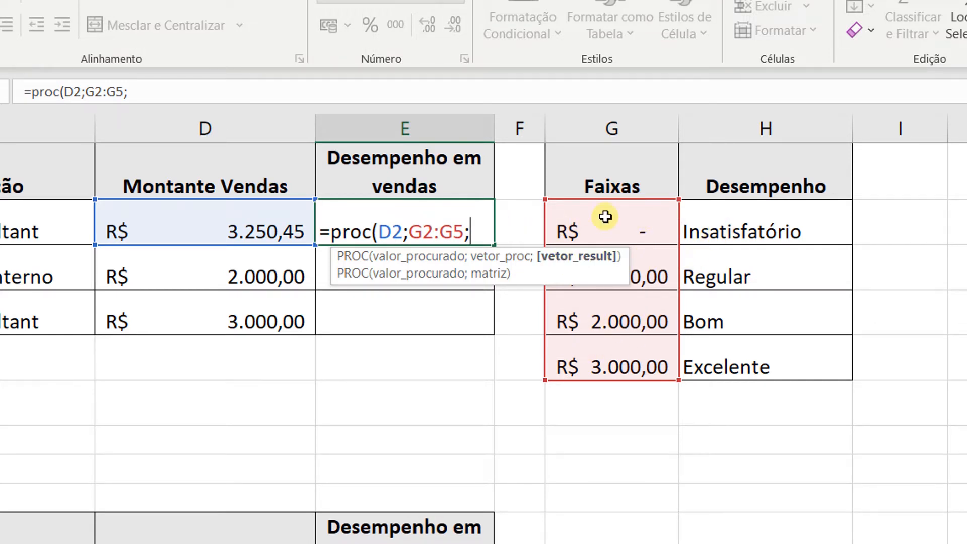
{"action": "left_click_drag", "start_coordinate": [741, 221], "coordinate": [743, 358]}
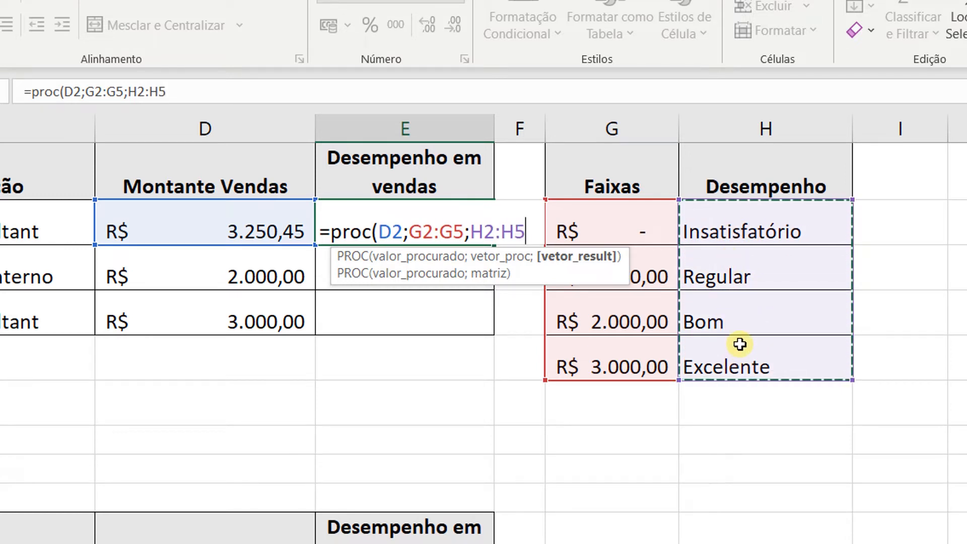
{"action": "type", "text": ")"}
{"action": "key", "text": "Return"}
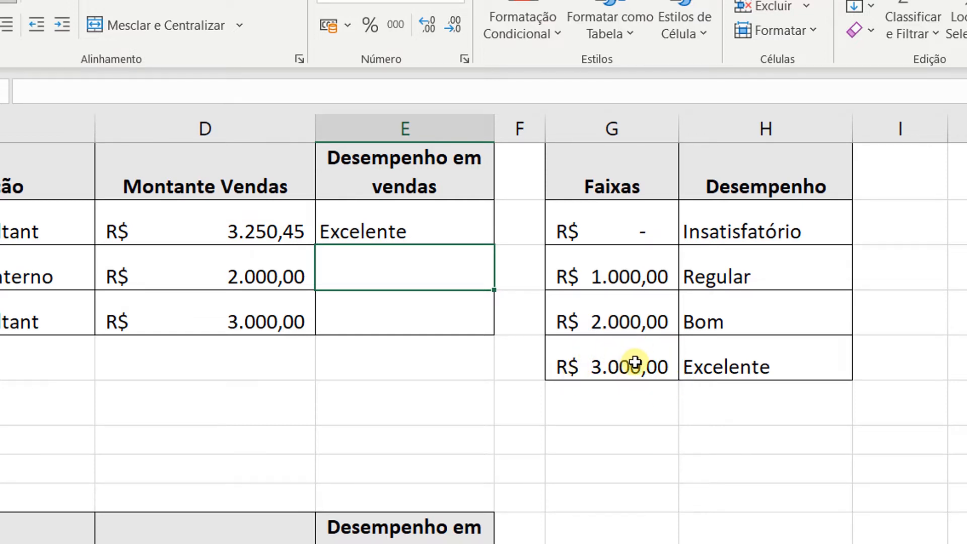
{"action": "left_click", "coordinate": [474, 237]}
{"action": "left_click_drag", "start_coordinate": [494, 245], "coordinate": [498, 327]}
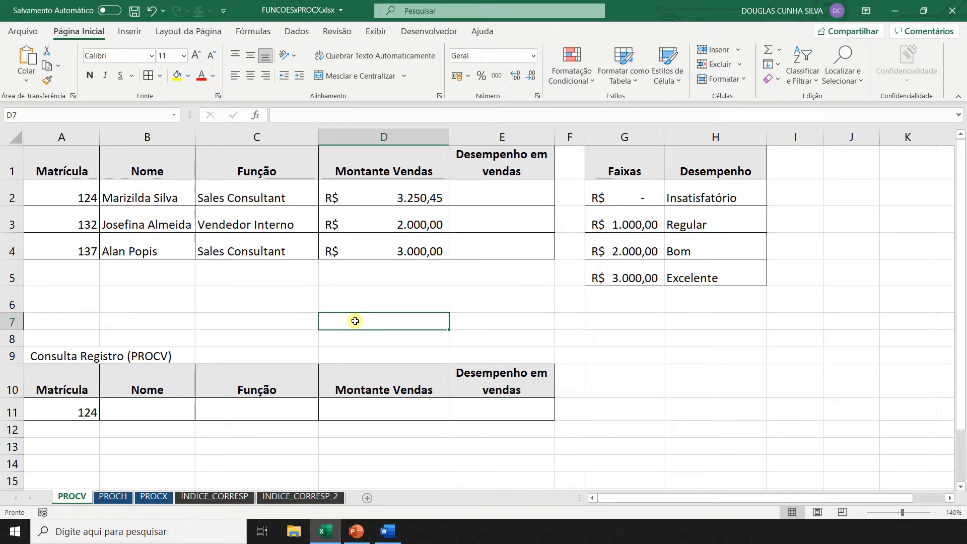
Step: Enter =PROCV(D2;G2:H5;2;VERDADEIRO) in E2 for the sales performance, and fill the formula through E4
{"action": "left_click", "coordinate": [496, 187]}
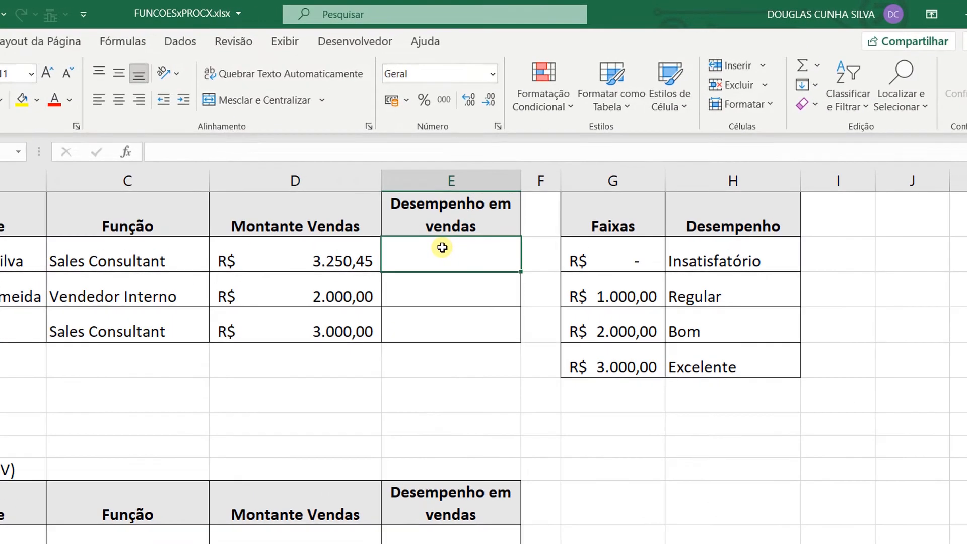
{"action": "type", "text": "=procv("}
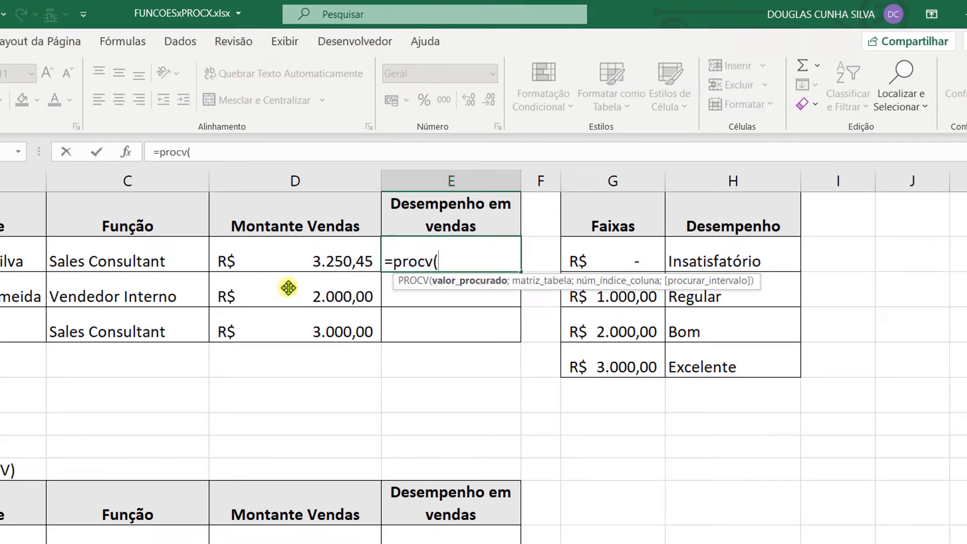
{"action": "left_click", "coordinate": [290, 252]}
{"action": "type", "text": ";"}
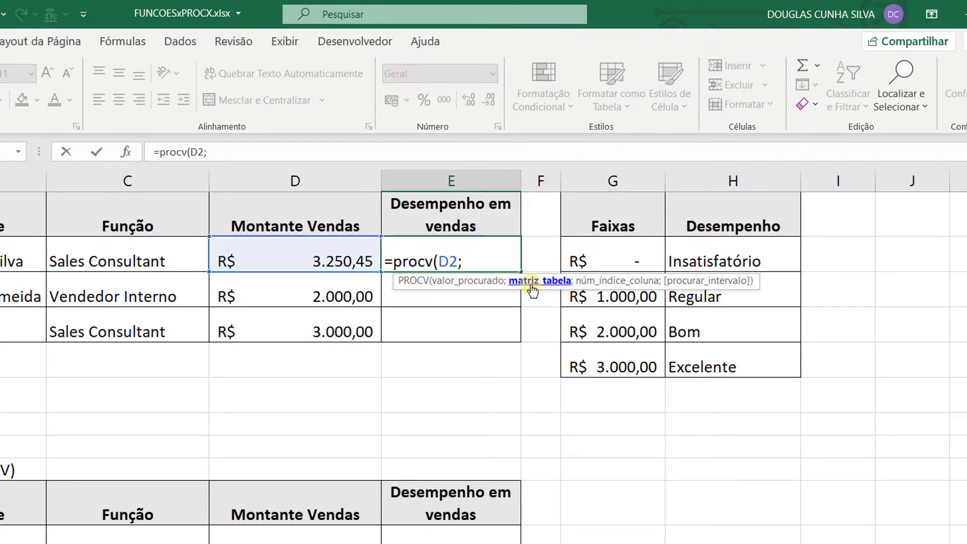
{"action": "left_click_drag", "start_coordinate": [589, 256], "coordinate": [719, 366]}
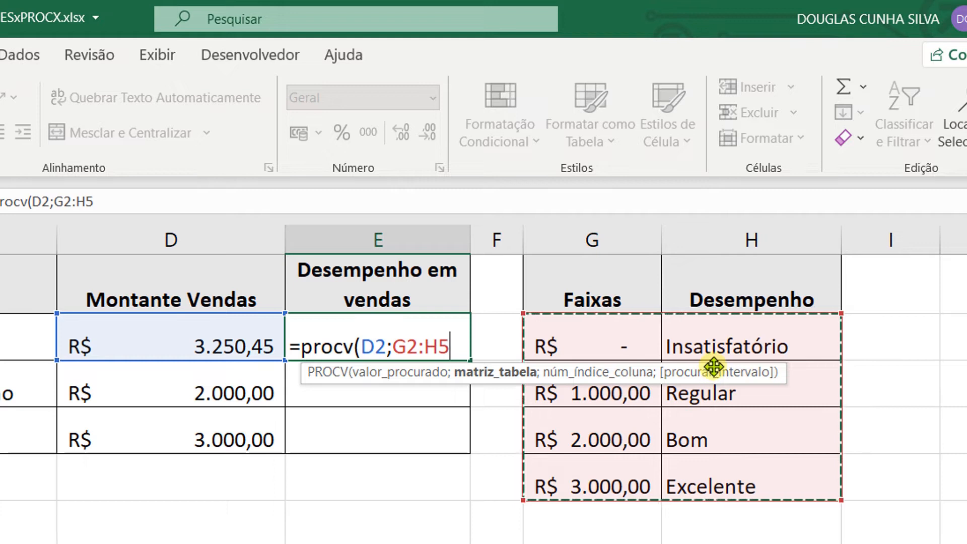
{"action": "type", "text": ";"}
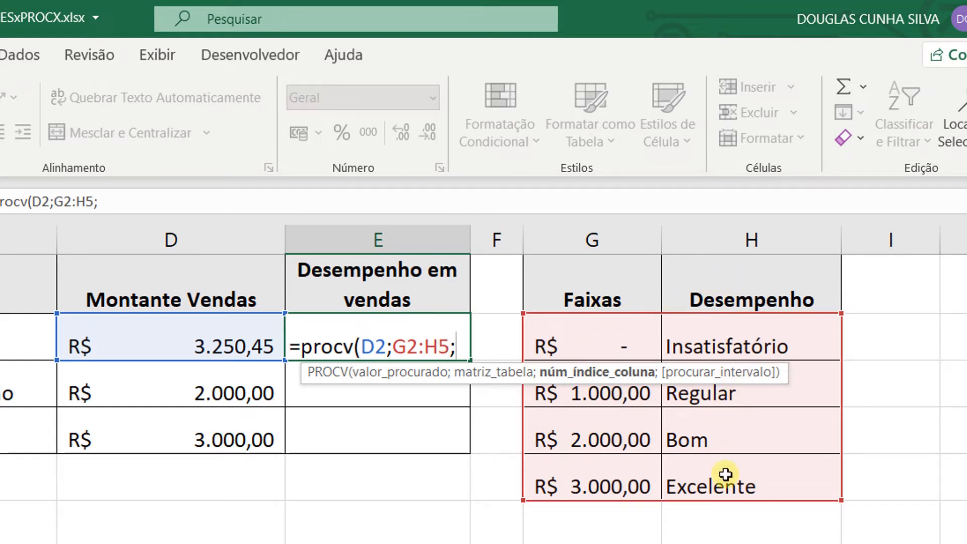
{"action": "type", "text": "3"}
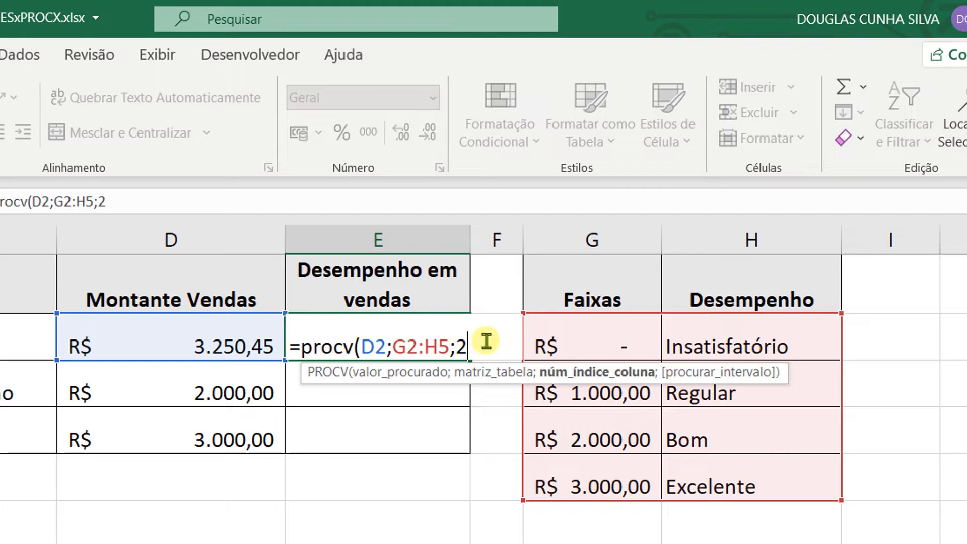
{"action": "type", "text": ";"}
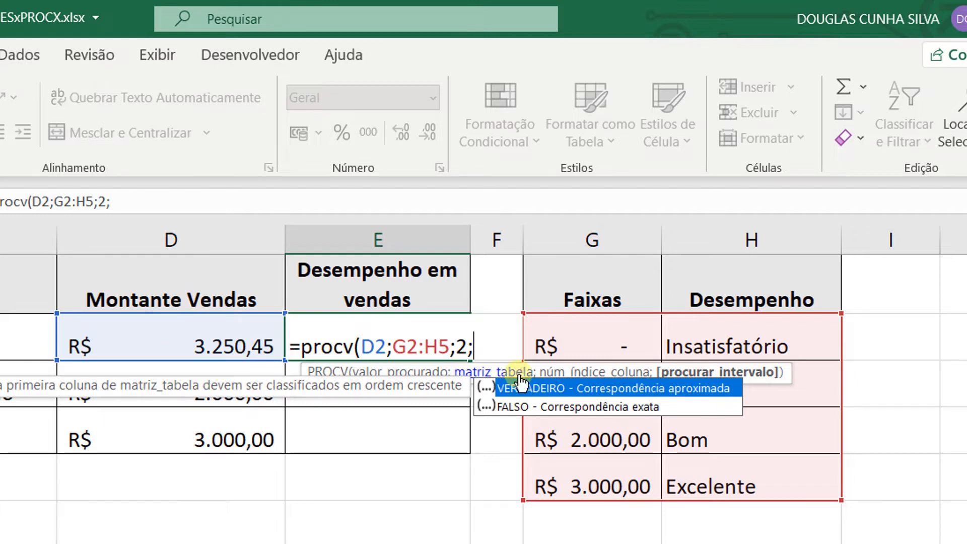
{"action": "double_click", "coordinate": [636, 395]}
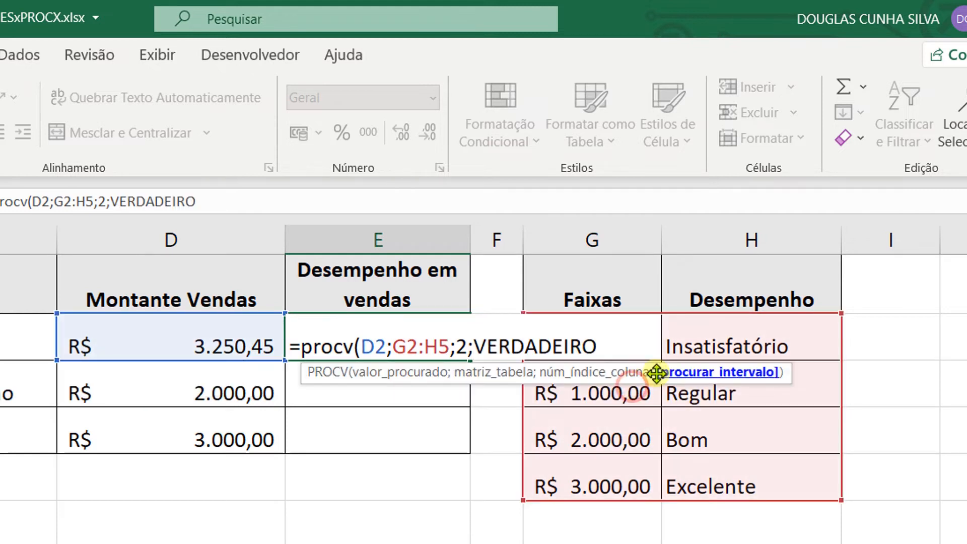
{"action": "key", "text": "Return"}
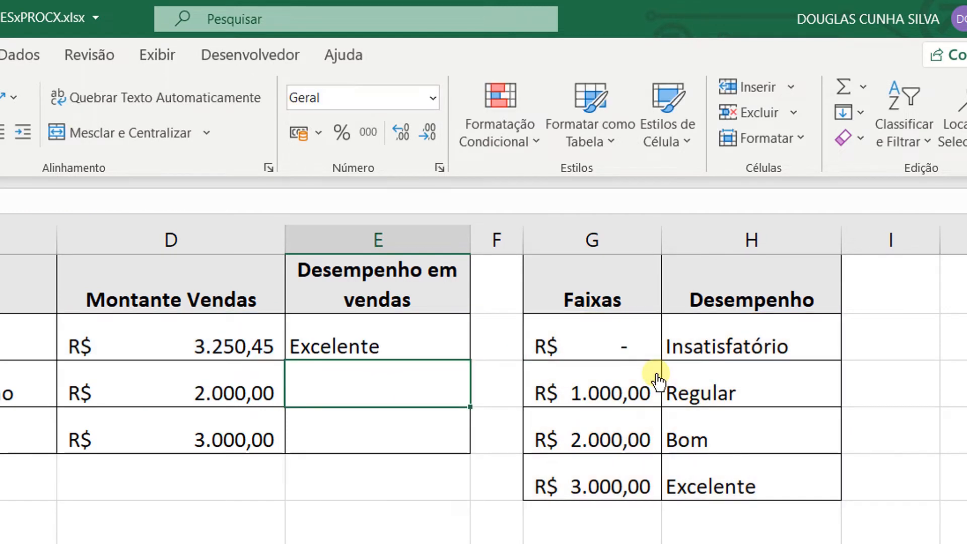
{"action": "left_click", "coordinate": [438, 328]}
{"action": "left_click_drag", "start_coordinate": [470, 360], "coordinate": [471, 448]}
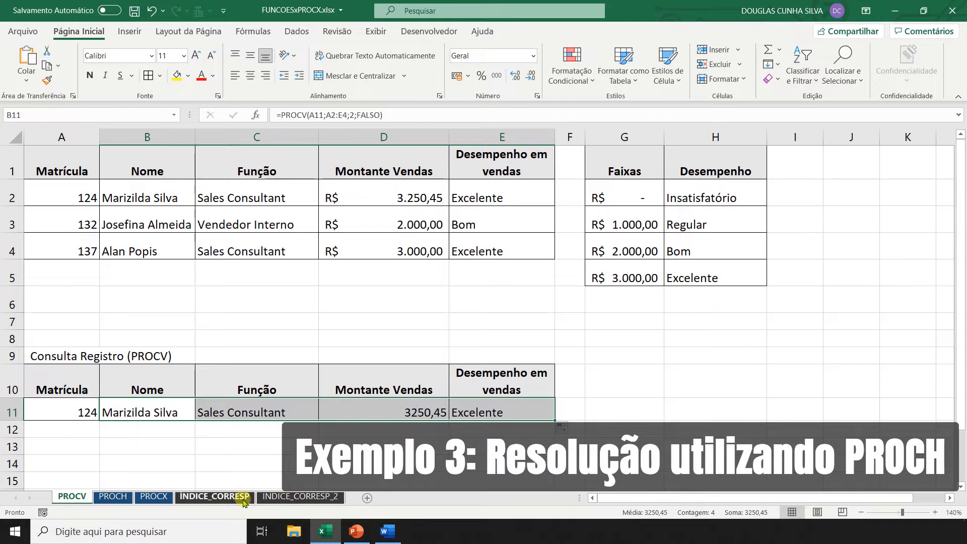
Step: Switch to the PROCH sheet and clear the query results in H2:H4
{"action": "left_click", "coordinate": [118, 496]}
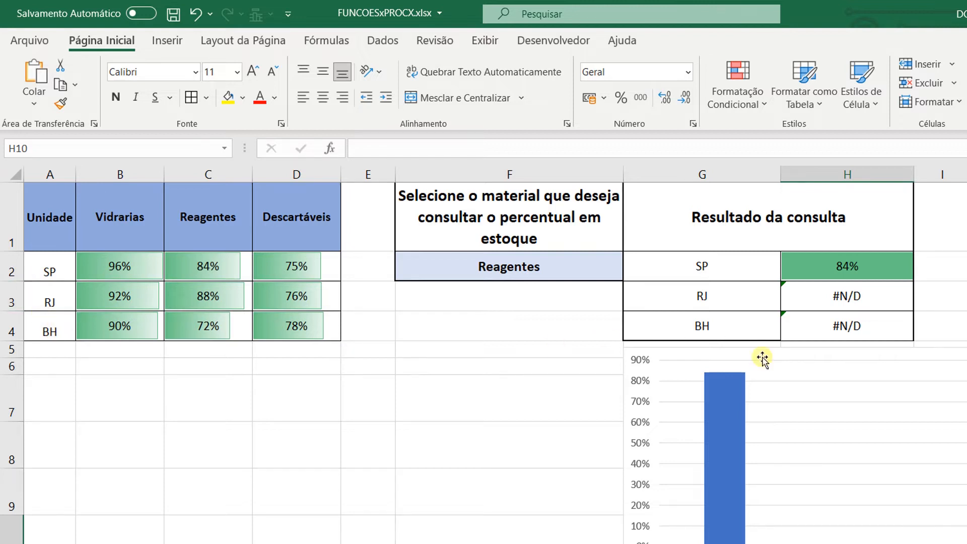
{"action": "left_click", "coordinate": [831, 321]}
{"action": "left_click", "coordinate": [842, 278]}
{"action": "left_click_drag", "start_coordinate": [841, 278], "coordinate": [848, 326]}
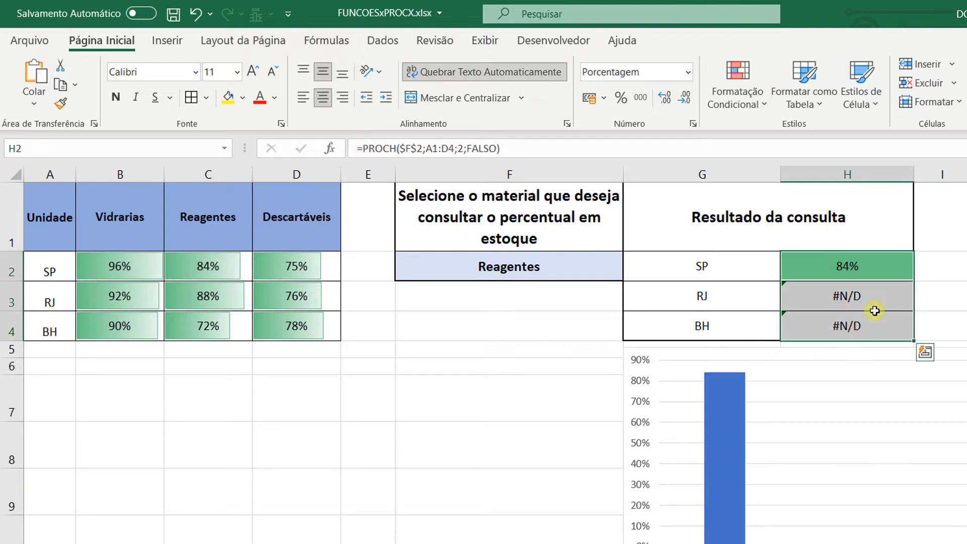
{"action": "key", "text": "Delete"}
{"action": "key", "text": "Up"}
{"action": "key", "text": "Down"}
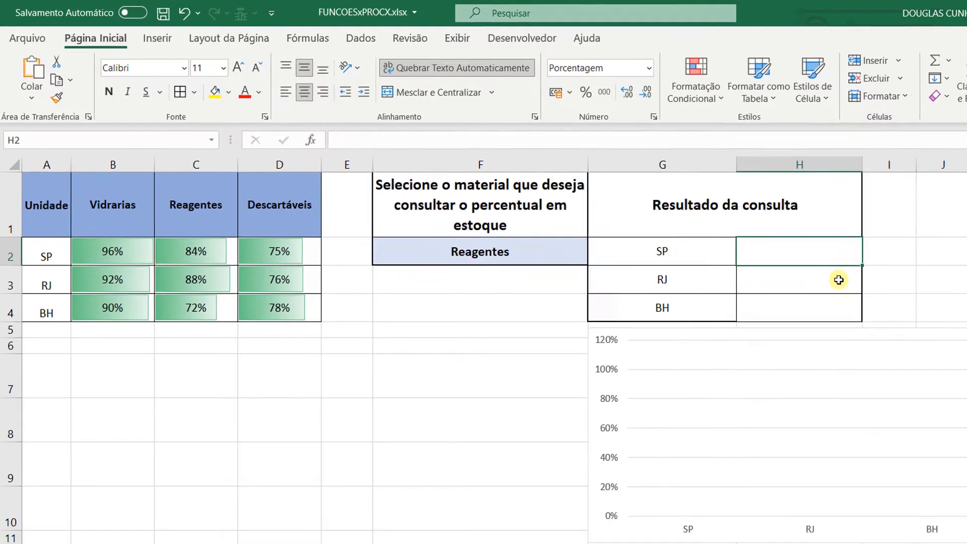
Step: Enter =PROCH(F2;A1:D4;2;FALSO) in H2 to look up the selected material's stock percentage for SP
{"action": "type", "text": "=proch("}
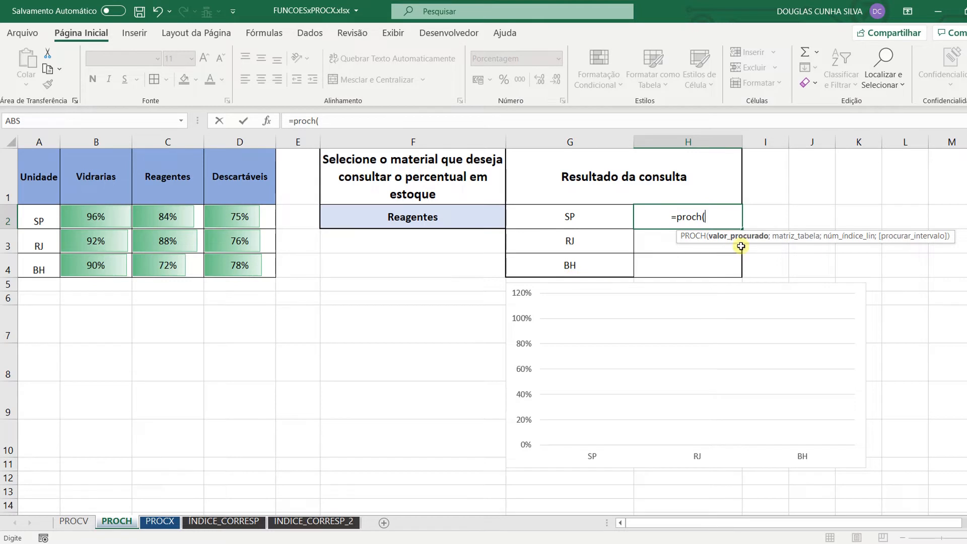
{"action": "left_click", "coordinate": [431, 221]}
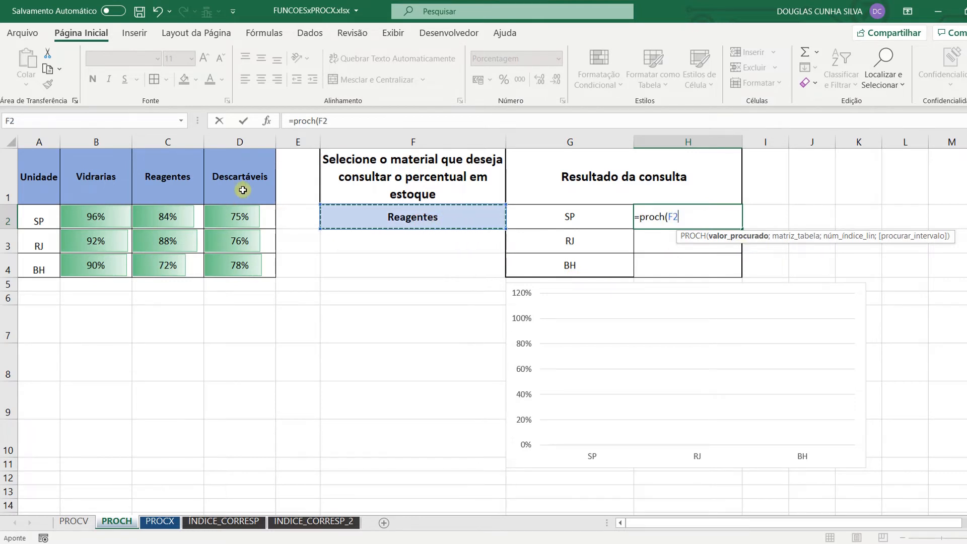
{"action": "type", "text": ";"}
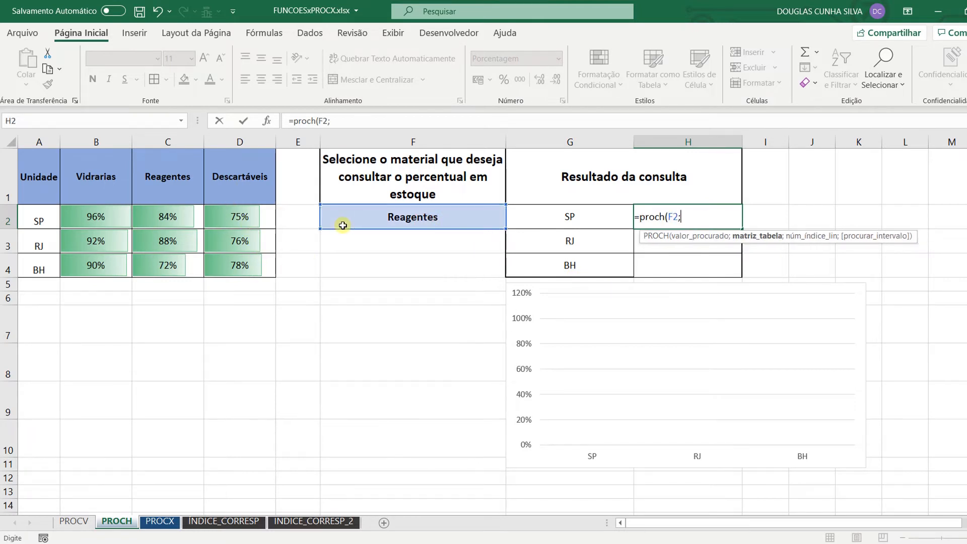
{"action": "left_click_drag", "start_coordinate": [26, 187], "coordinate": [233, 262]}
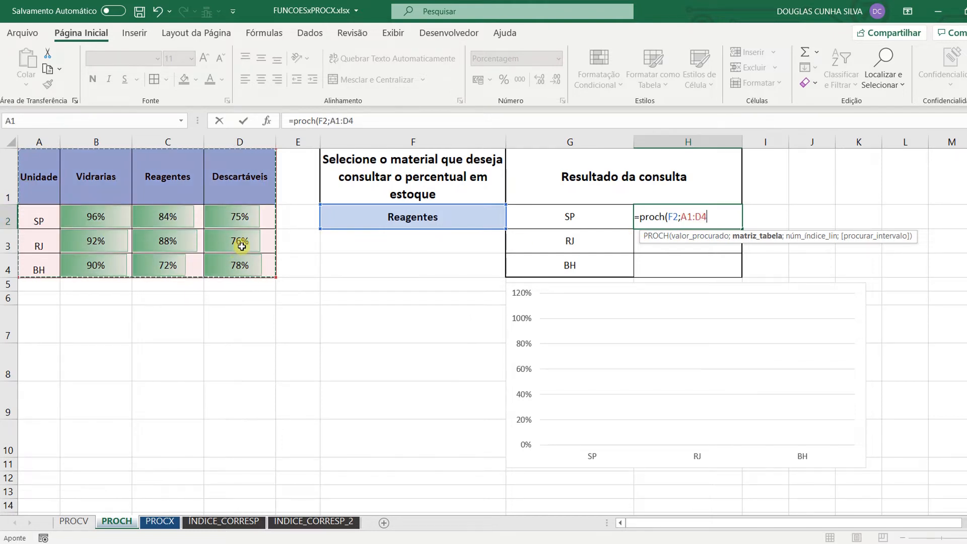
{"action": "type", "text": ";2"}
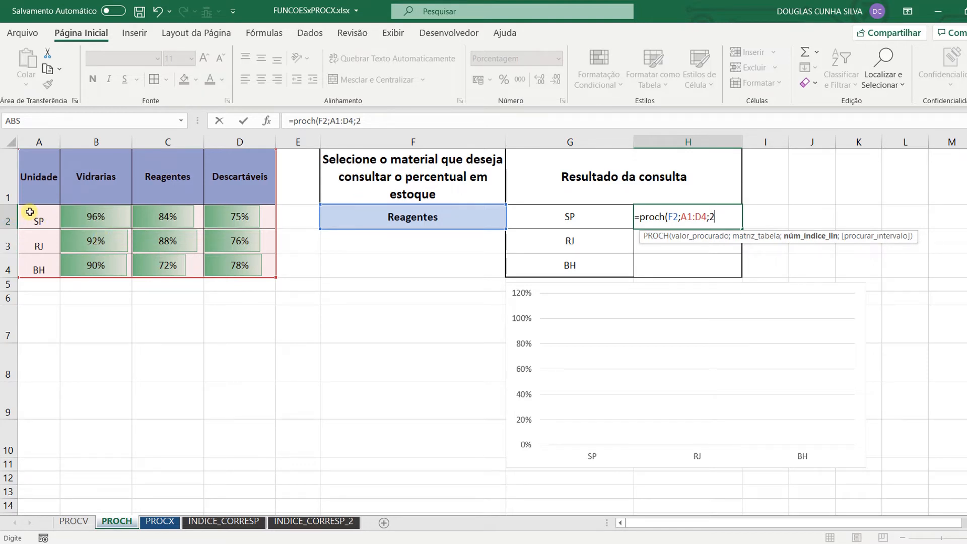
{"action": "type", "text": ";"}
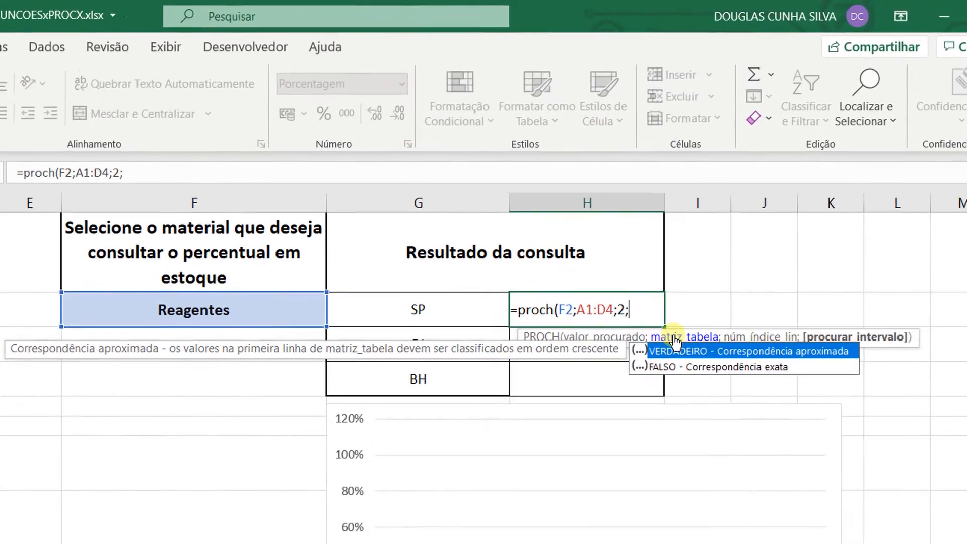
{"action": "double_click", "coordinate": [708, 382]}
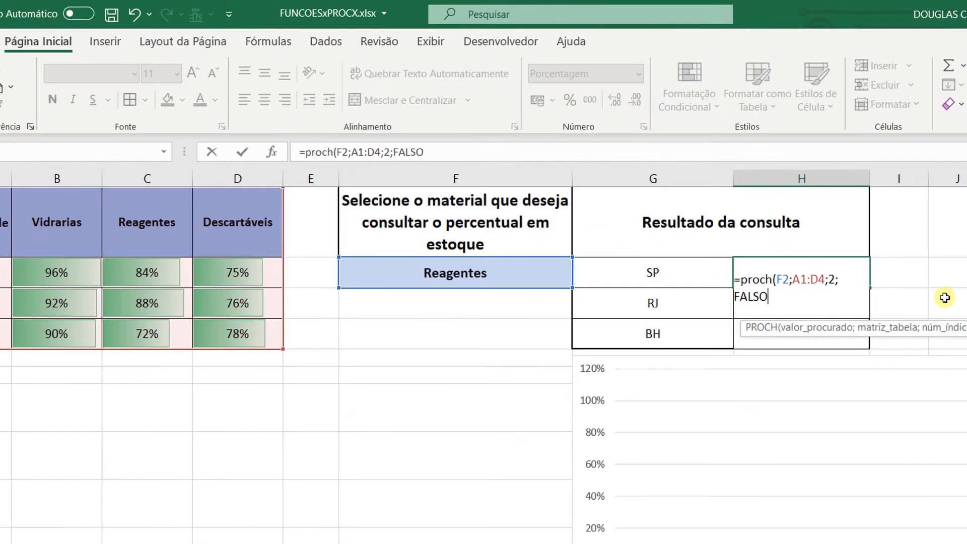
{"action": "key", "text": "Return"}
Step: Make the F2 and A1:D4 references absolute in H2's PROCH formula and fill the formula through H4
{"action": "key", "text": "Up"}
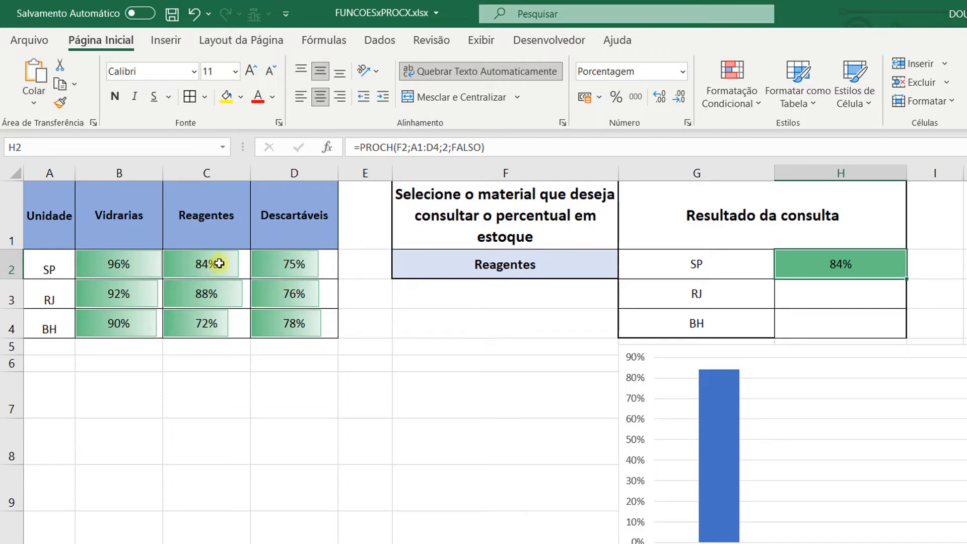
{"action": "key", "text": "F2"}
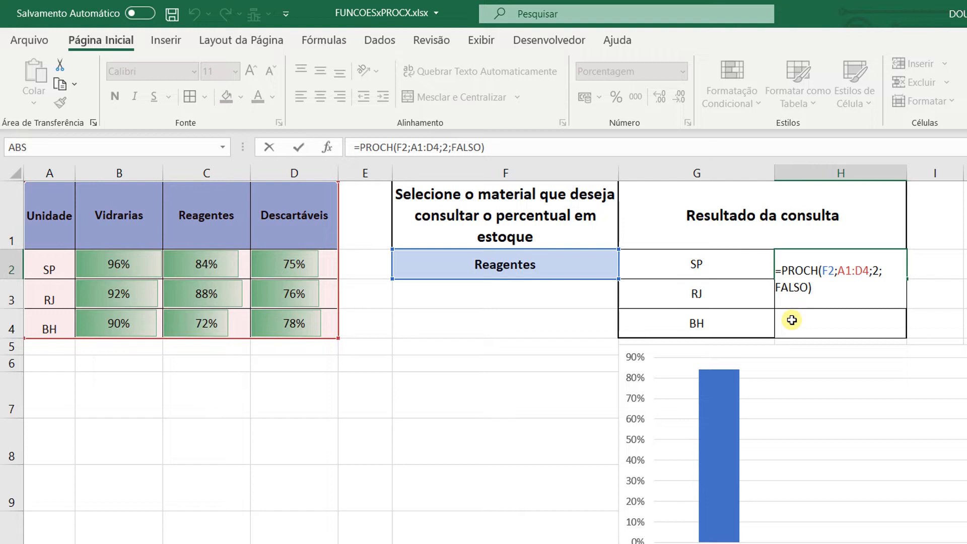
{"action": "left_click", "coordinate": [827, 271]}
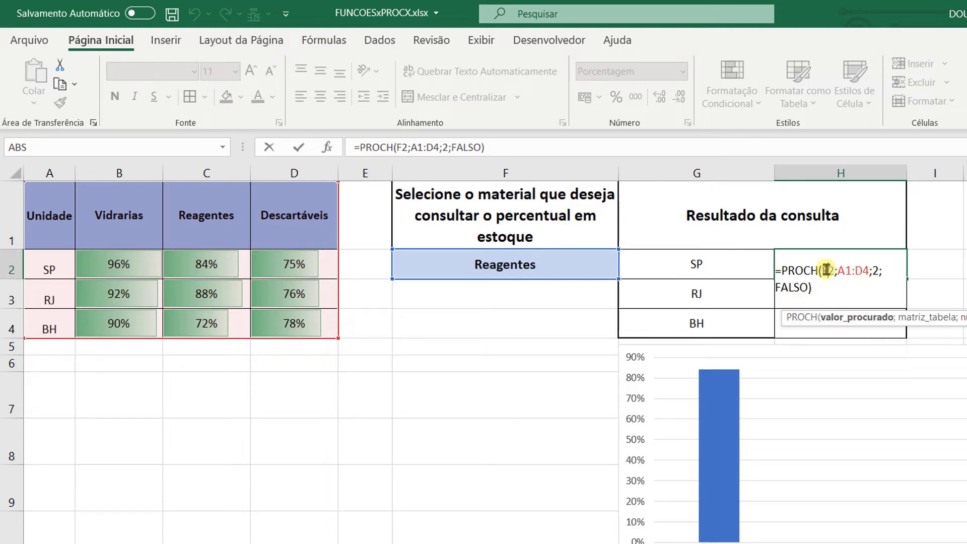
{"action": "key", "text": "F4"}
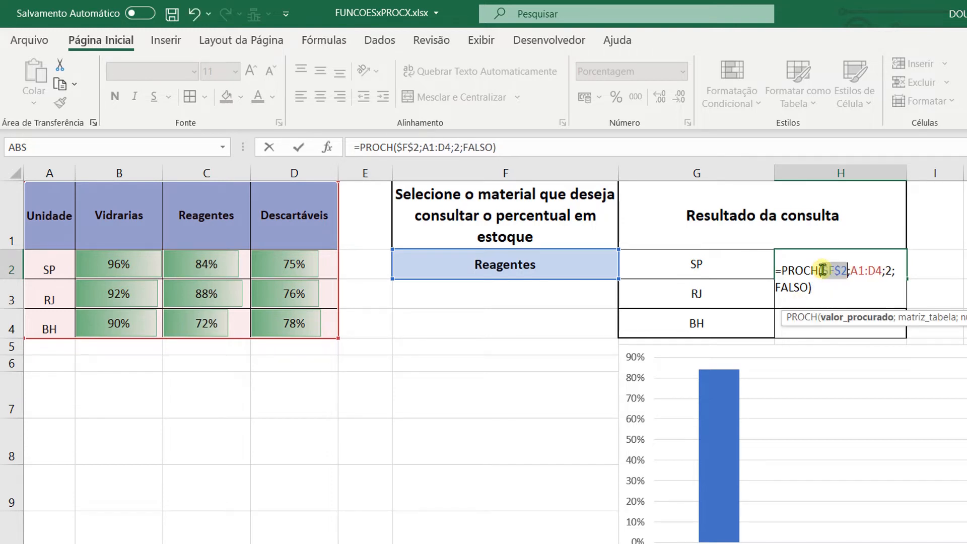
{"action": "left_click", "coordinate": [860, 271]}
{"action": "key", "text": "F4"}
{"action": "left_click", "coordinate": [888, 271]}
{"action": "key", "text": "F4"}
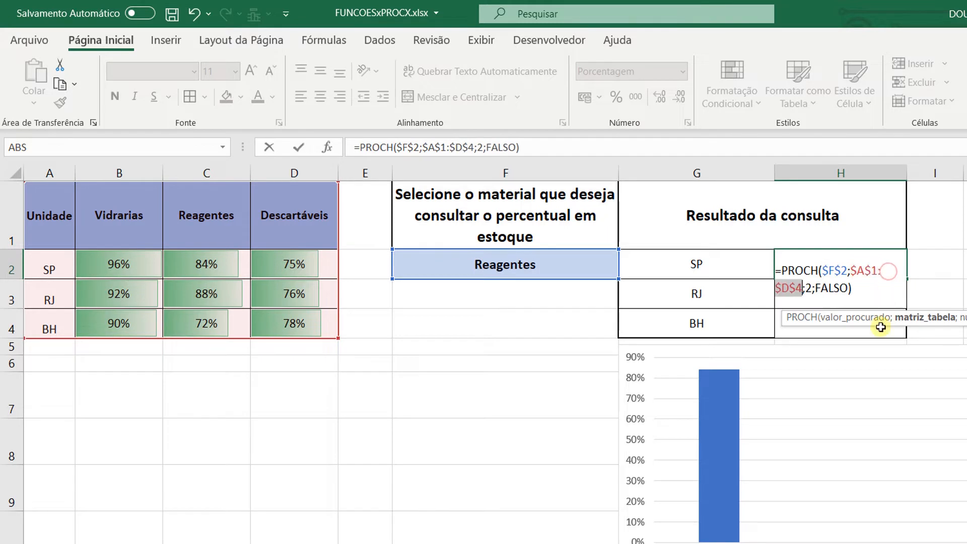
{"action": "key", "text": "ctrl+Return"}
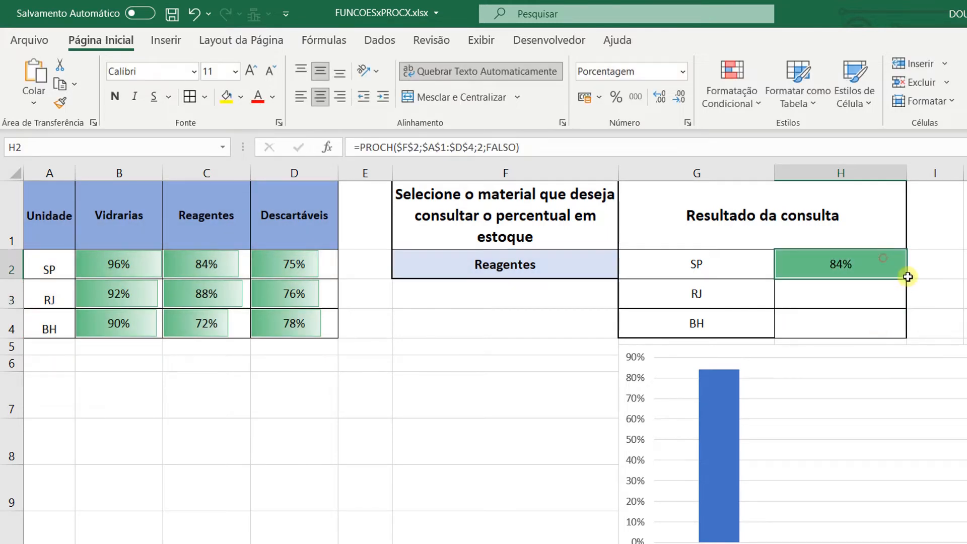
{"action": "left_click_drag", "start_coordinate": [909, 279], "coordinate": [912, 332]}
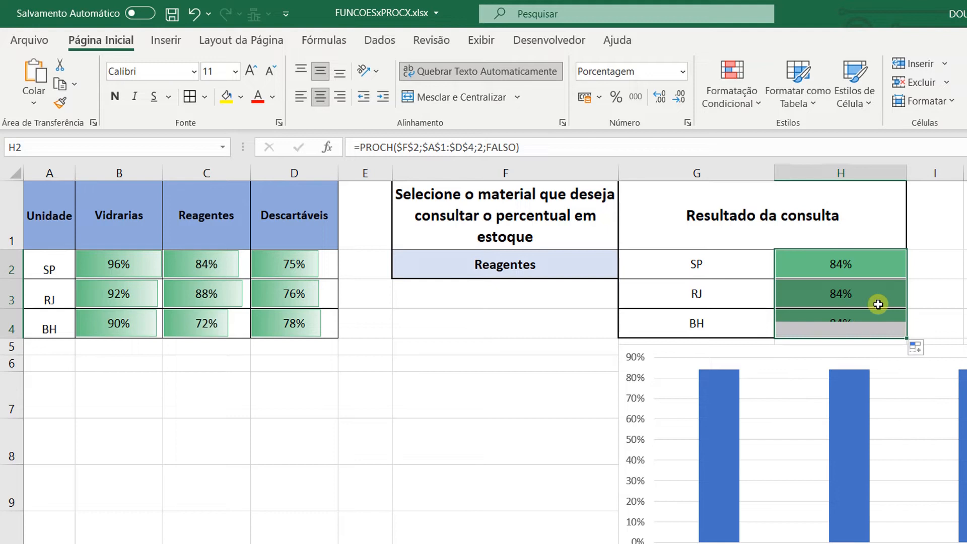
Step: Set the row index of the PROCH formula in H3 to 3 for the RJ unit
{"action": "left_click", "coordinate": [859, 298]}
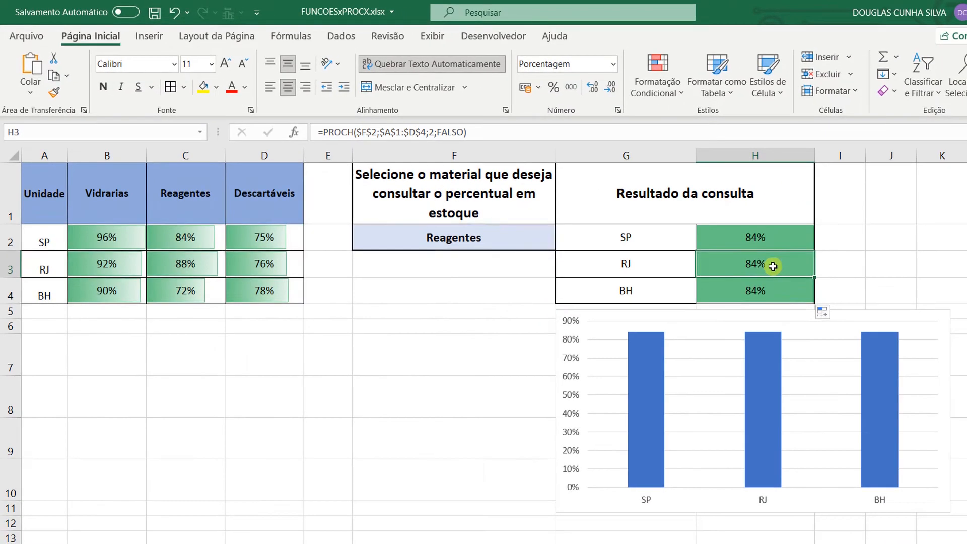
{"action": "double_click", "coordinate": [857, 296]}
{"action": "left_click", "coordinate": [730, 288]}
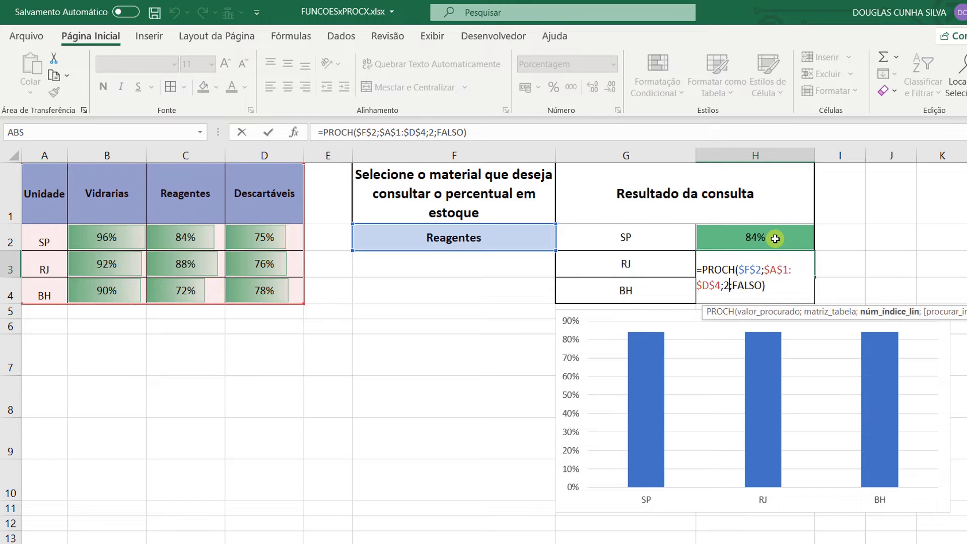
{"action": "key", "text": "BackSpace"}
{"action": "type", "text": "3"}
{"action": "key", "text": "Return"}
Step: Set the row index of the PROCH formula in H4 to 4 for the BH unit
{"action": "key", "text": "F2"}
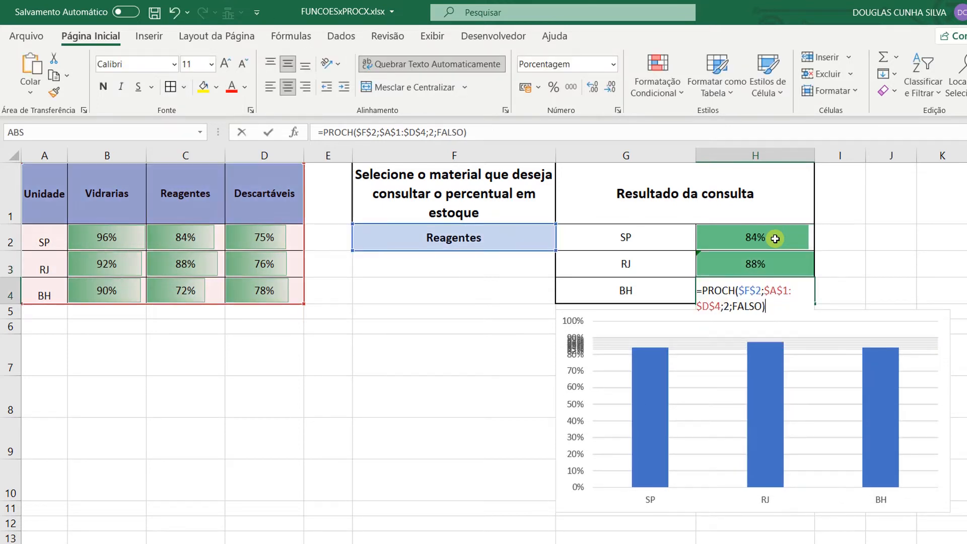
{"action": "key", "text": "Left"}
{"action": "key", "text": "Left"}
{"action": "key", "text": "Left"}
{"action": "key", "text": "Left"}
{"action": "key", "text": "Left"}
{"action": "key", "text": "Left"}
{"action": "key", "text": "Left"}
{"action": "key", "text": "BackSpace"}
{"action": "type", "text": "4"}
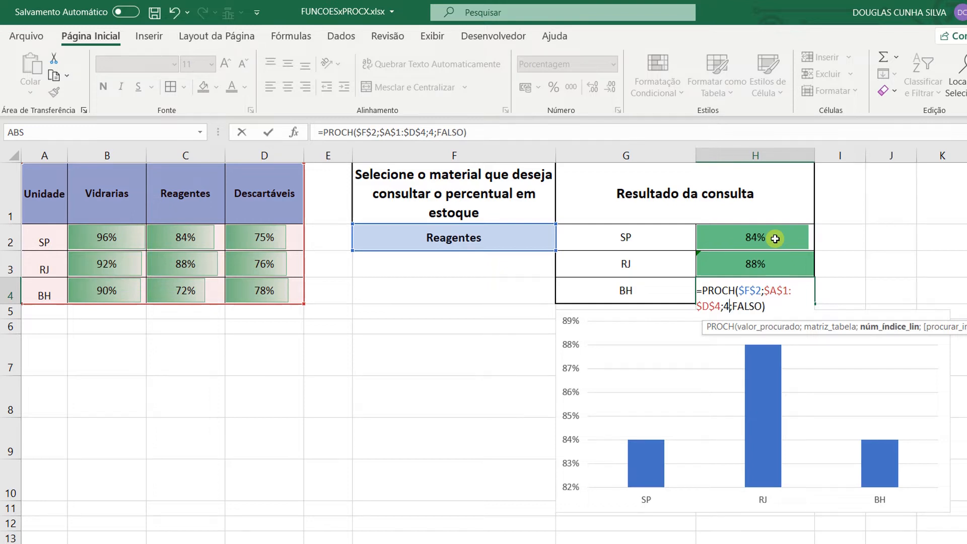
{"action": "key", "text": "Return"}
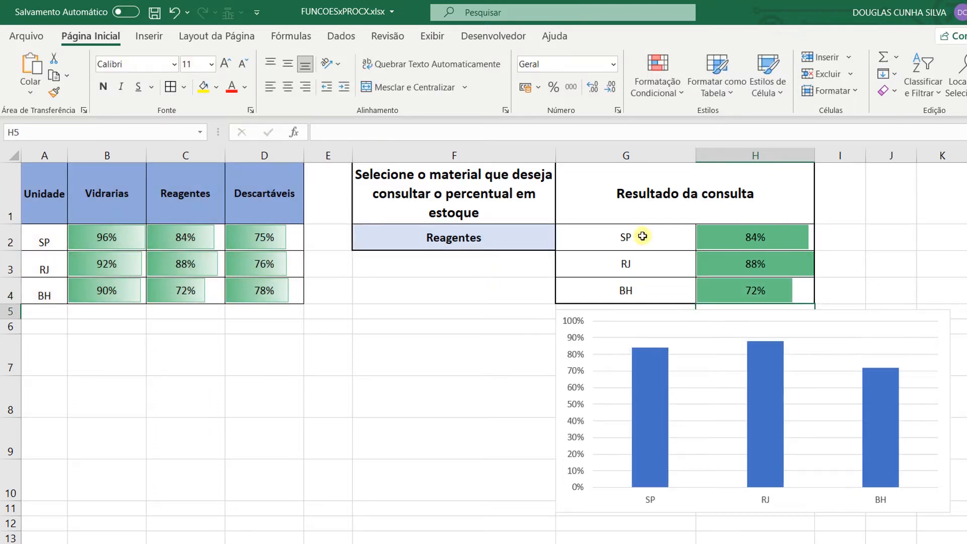
Step: Choose Vidrarias as the material to query in F2
{"action": "left_click", "coordinate": [529, 237]}
{"action": "left_click", "coordinate": [561, 245]}
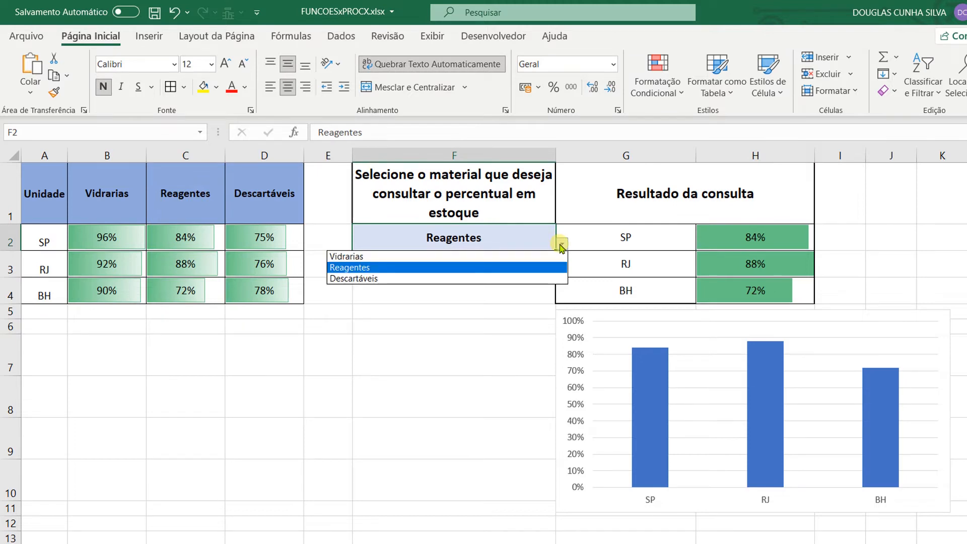
{"action": "left_click", "coordinate": [524, 256]}
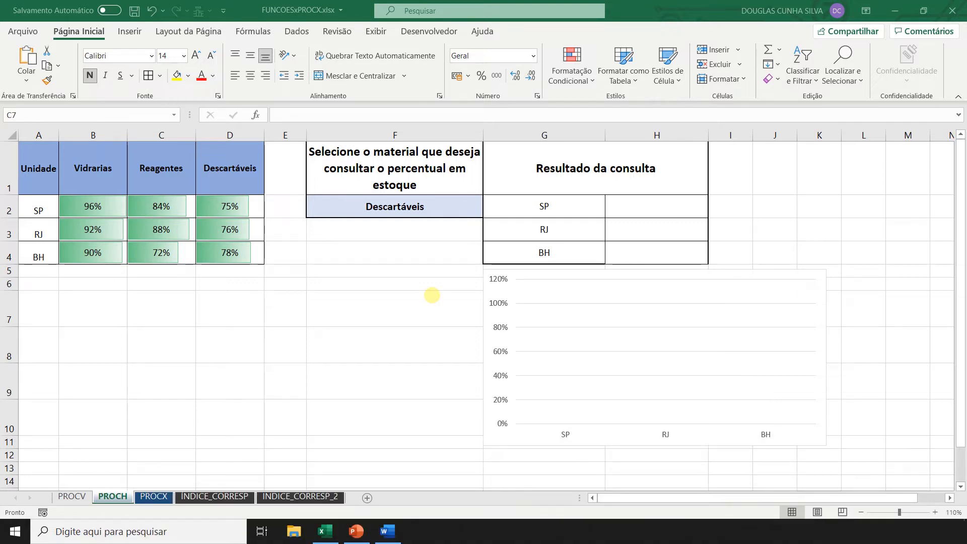
Step: Begin an ÍNDICE formula in H2 with B1:D4 as the matrix and 2 as the row number
{"action": "left_click", "coordinate": [658, 205]}
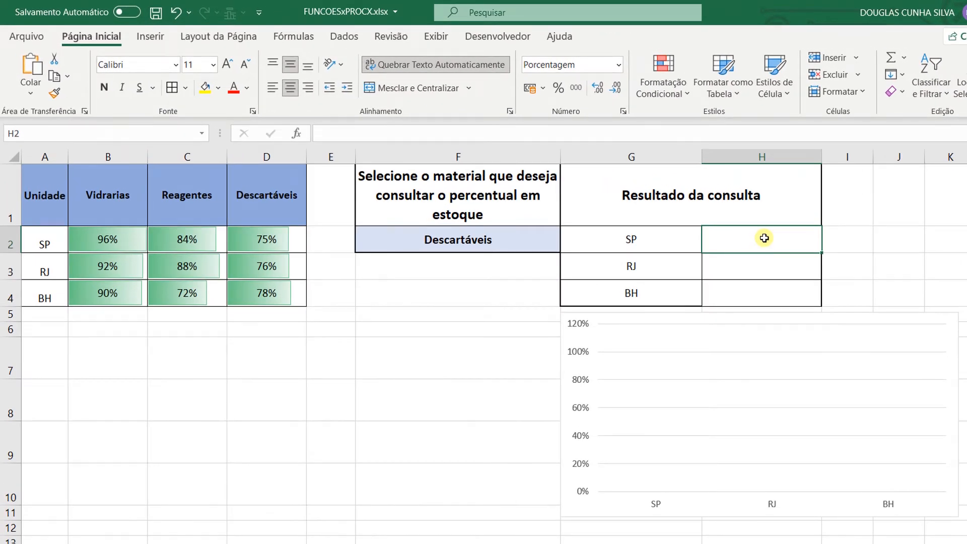
{"action": "type", "text": "=índi"}
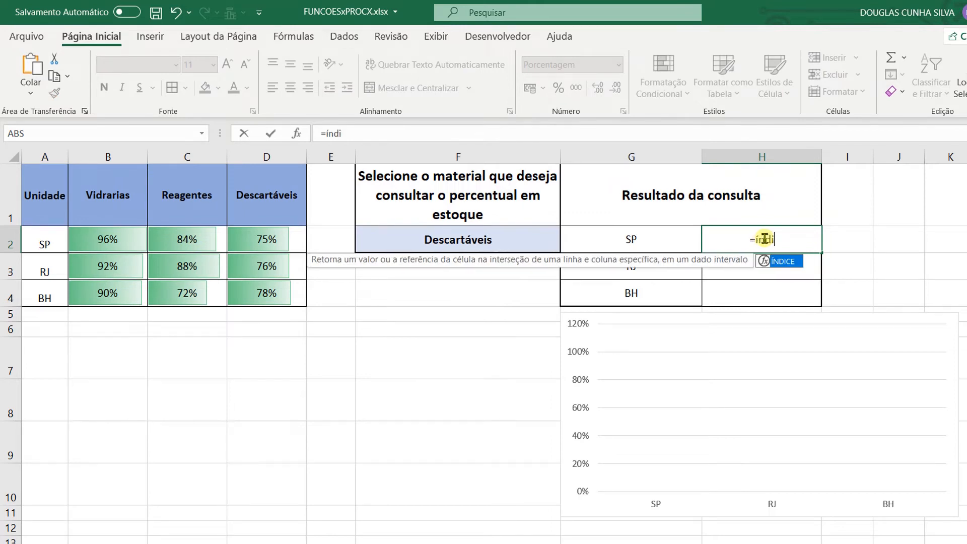
{"action": "type", "text": "ce("}
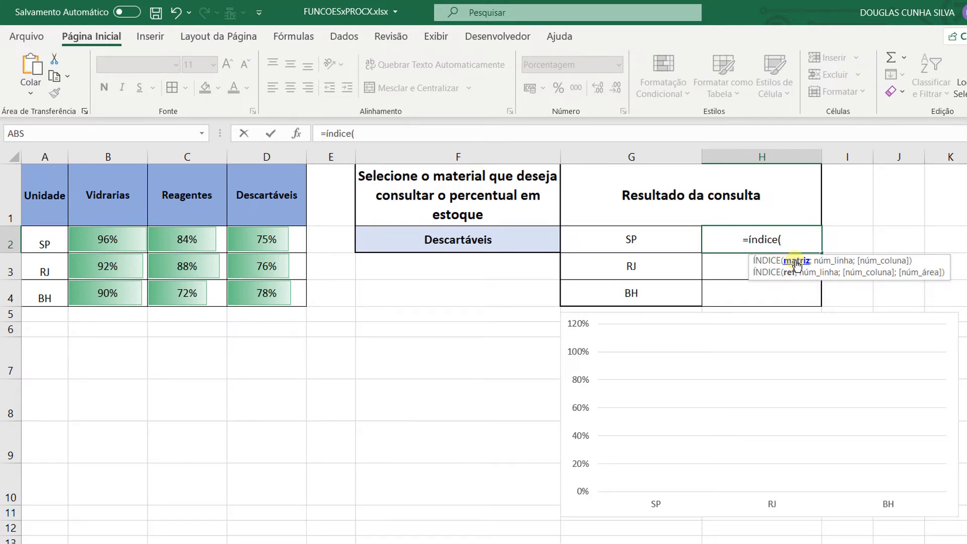
{"action": "left_click", "coordinate": [102, 187]}
{"action": "left_click_drag", "start_coordinate": [103, 187], "coordinate": [275, 293]}
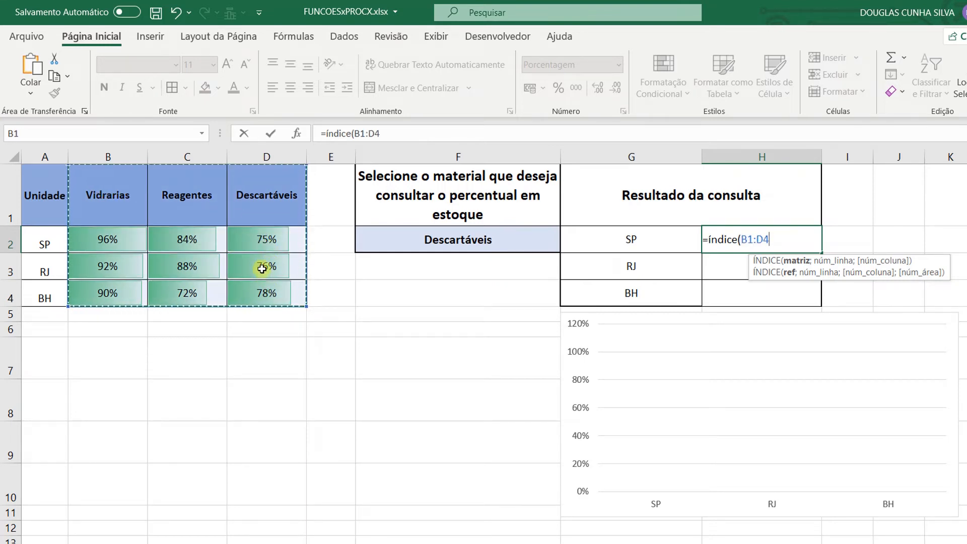
{"action": "type", "text": ";2"}
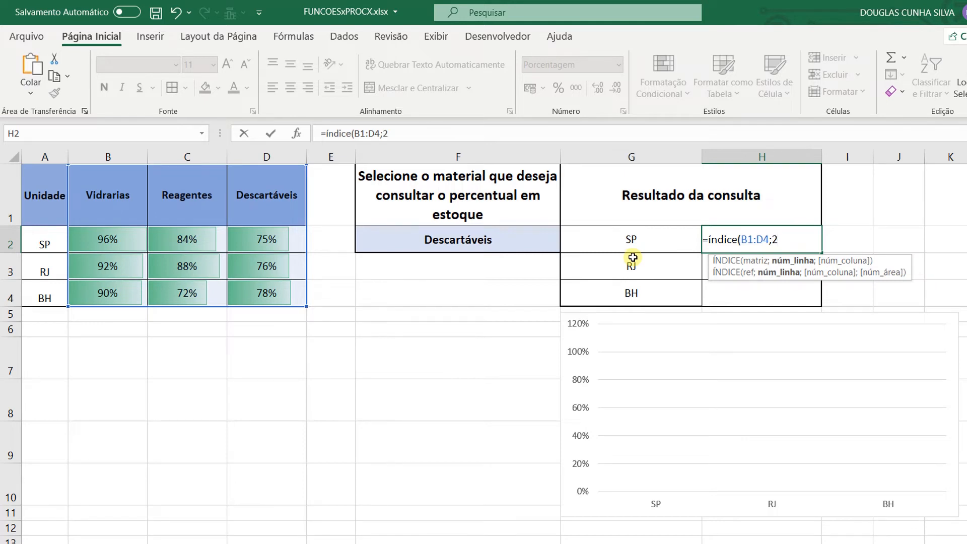
{"action": "type", "text": ";"}
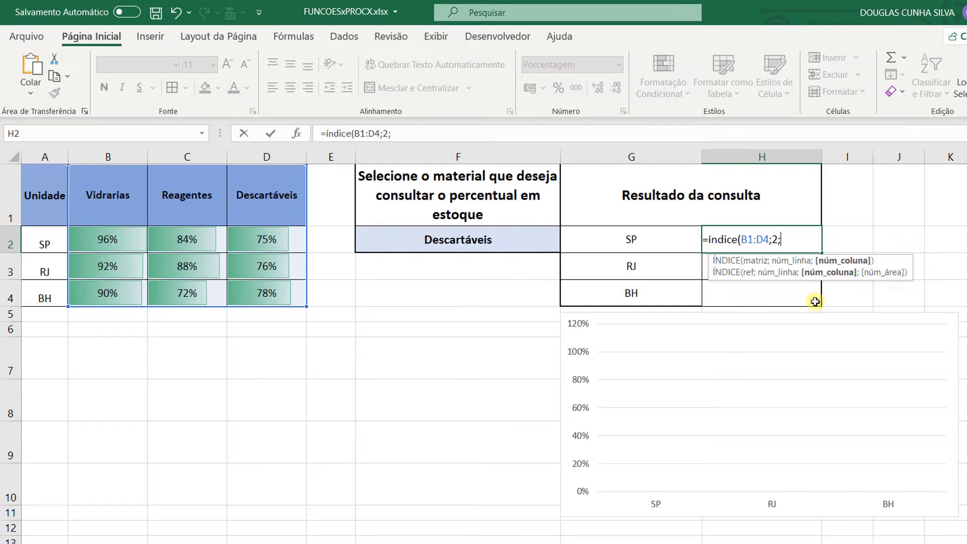
Step: Complete H2's ÍNDICE formula with CORRESP(F2;B1:D1;0) as the column number, using exact match
{"action": "type", "text": "corresp"}
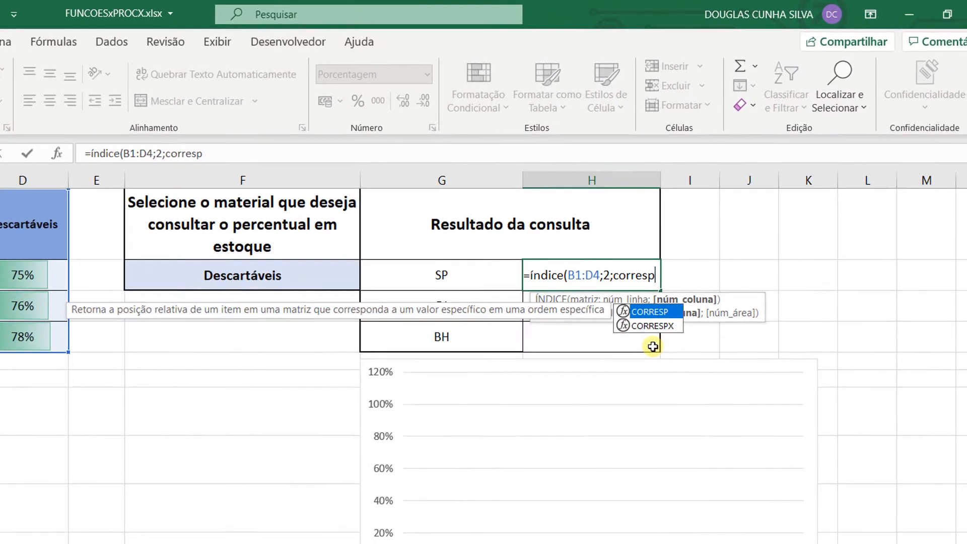
{"action": "type", "text": "("}
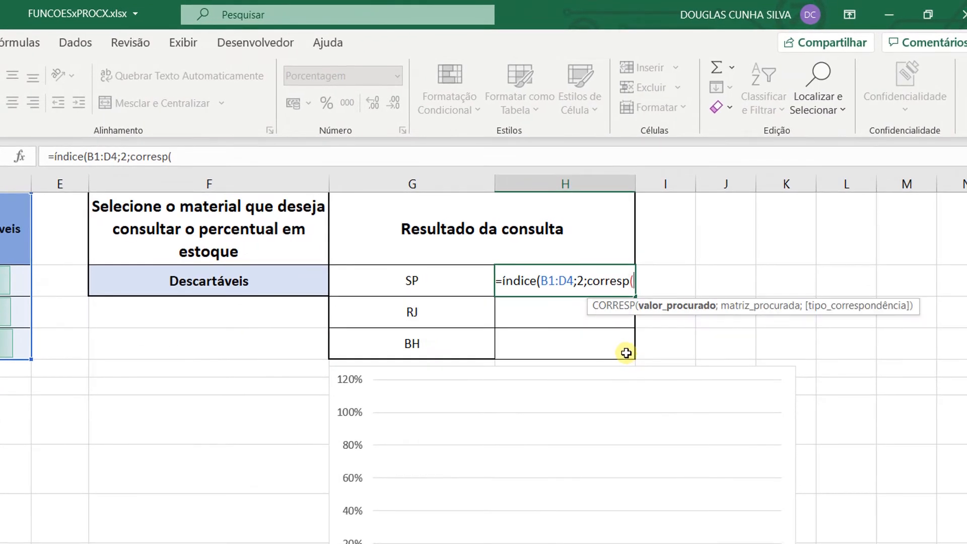
{"action": "left_click", "coordinate": [237, 280]}
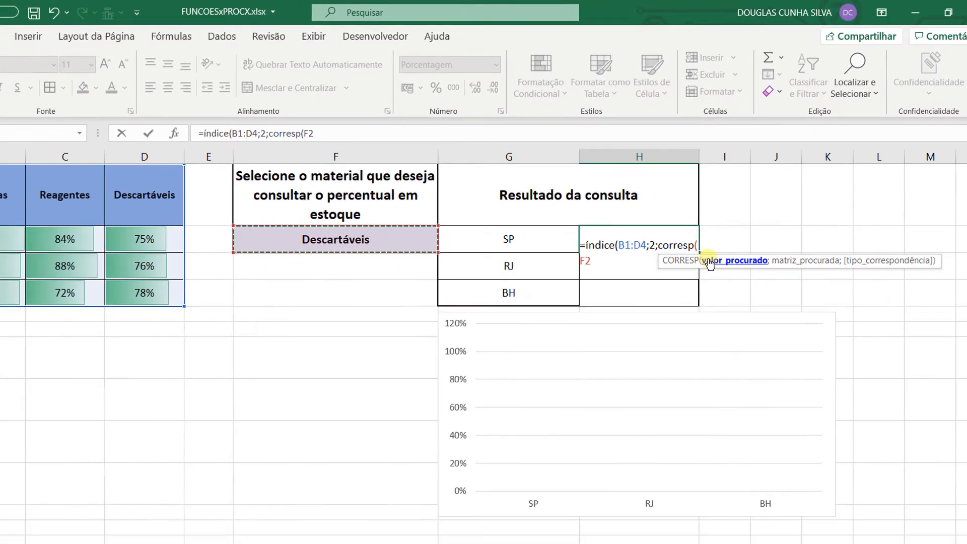
{"action": "type", "text": ";"}
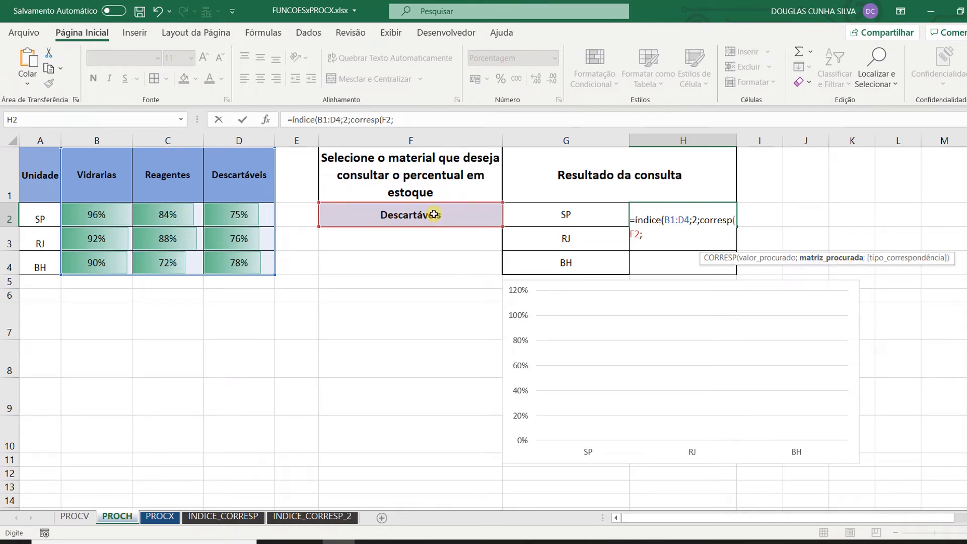
{"action": "left_click_drag", "start_coordinate": [97, 180], "coordinate": [239, 176]}
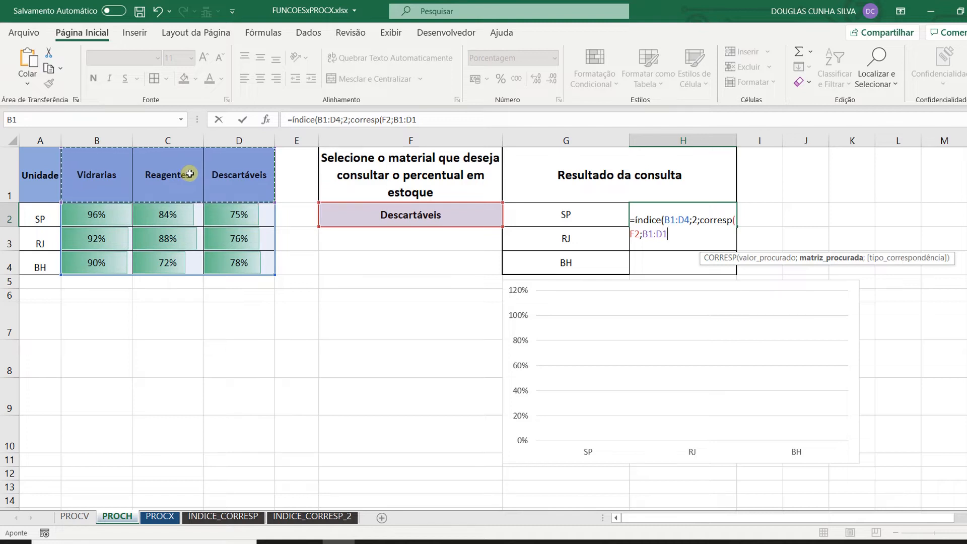
{"action": "type", "text": ";"}
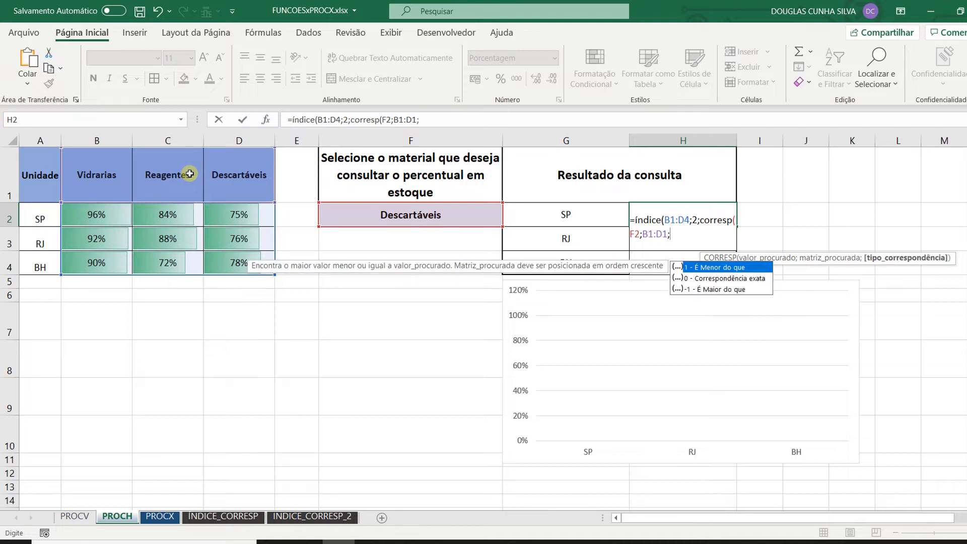
{"action": "double_click", "coordinate": [704, 278]}
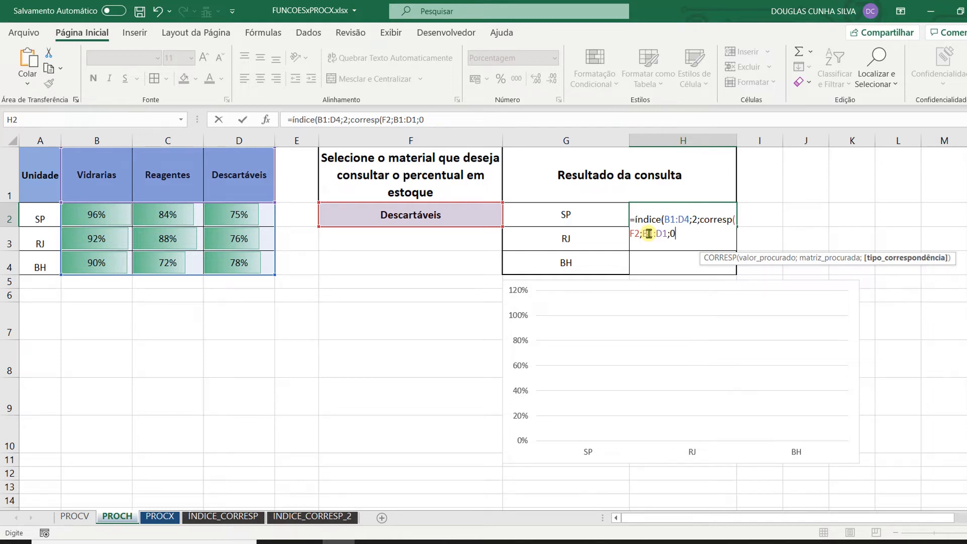
{"action": "type", "text": "))"}
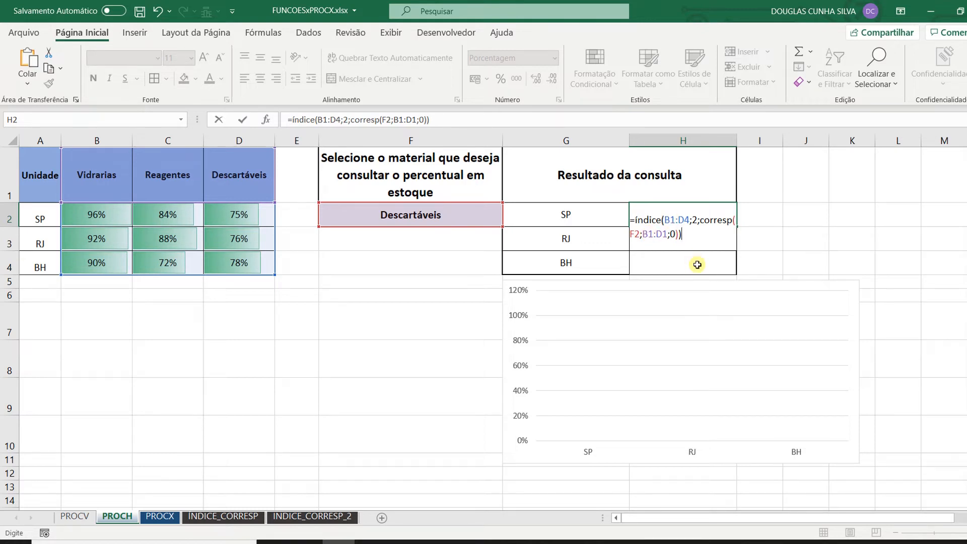
{"action": "key", "text": "ctrl+Return"}
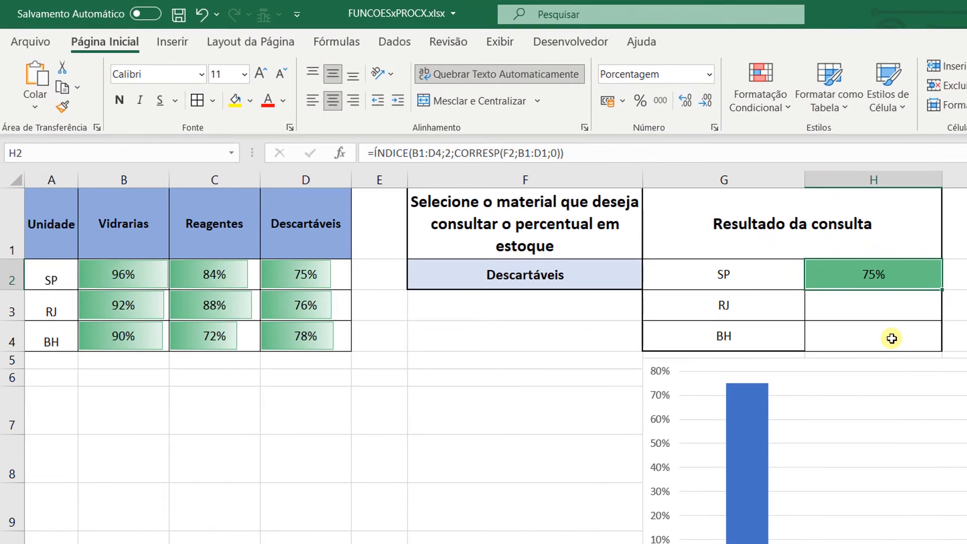
Step: Test the ÍNDICE lookup by choosing Reagentes and finally Vidrarias as the material in F2
{"action": "left_click", "coordinate": [615, 279]}
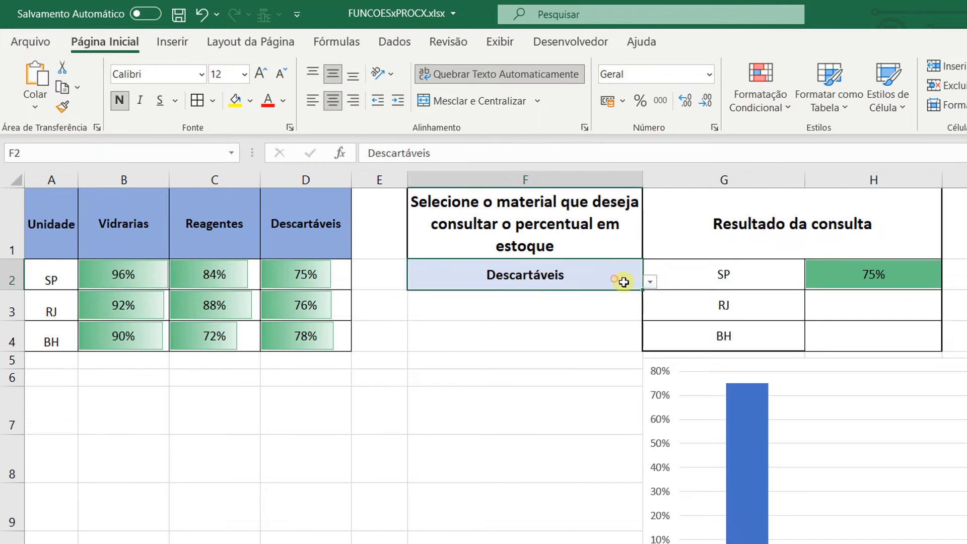
{"action": "left_click", "coordinate": [648, 283]}
{"action": "left_click", "coordinate": [545, 308]}
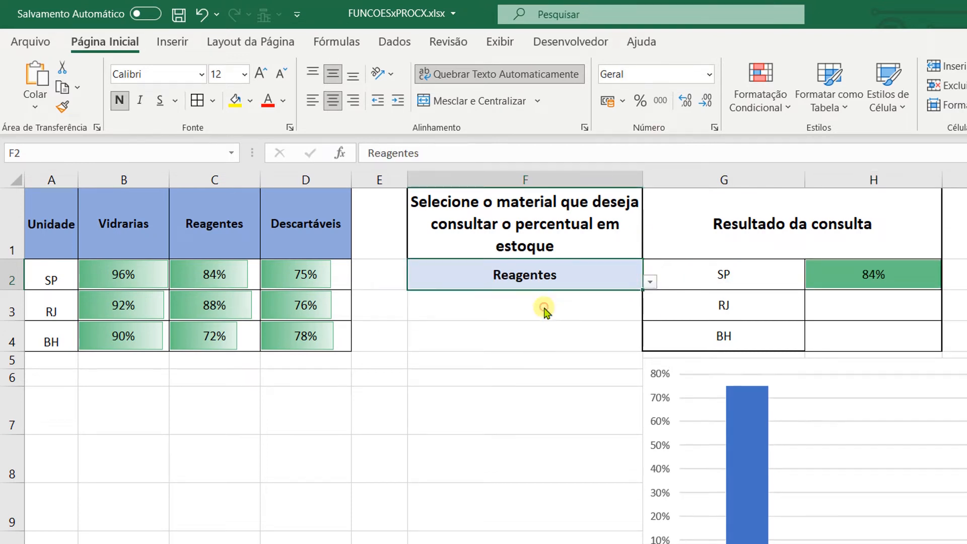
{"action": "left_click", "coordinate": [651, 283]}
{"action": "left_click", "coordinate": [485, 296]}
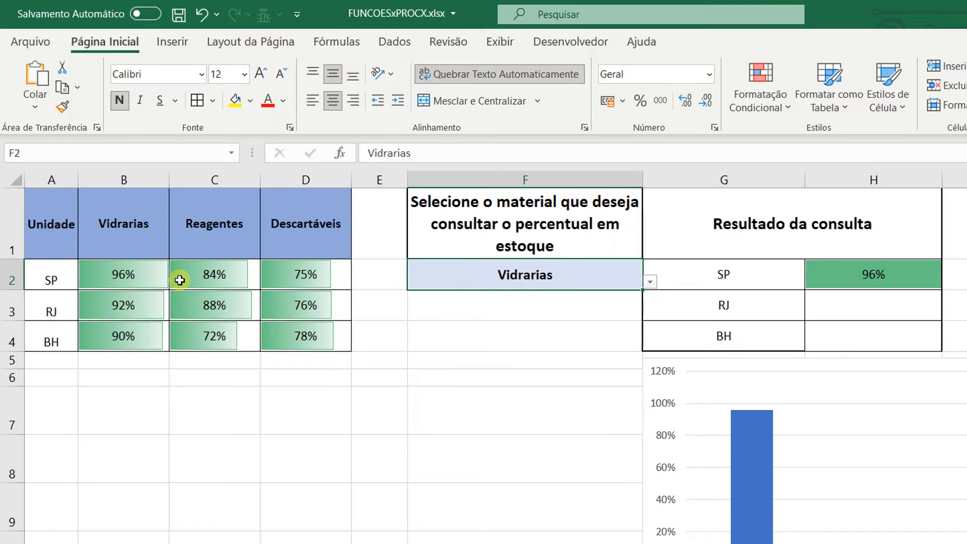
Step: Make the matrix reference in H2's ÍNDICE formula absolute as $B$1:$D$4
{"action": "left_click", "coordinate": [862, 278]}
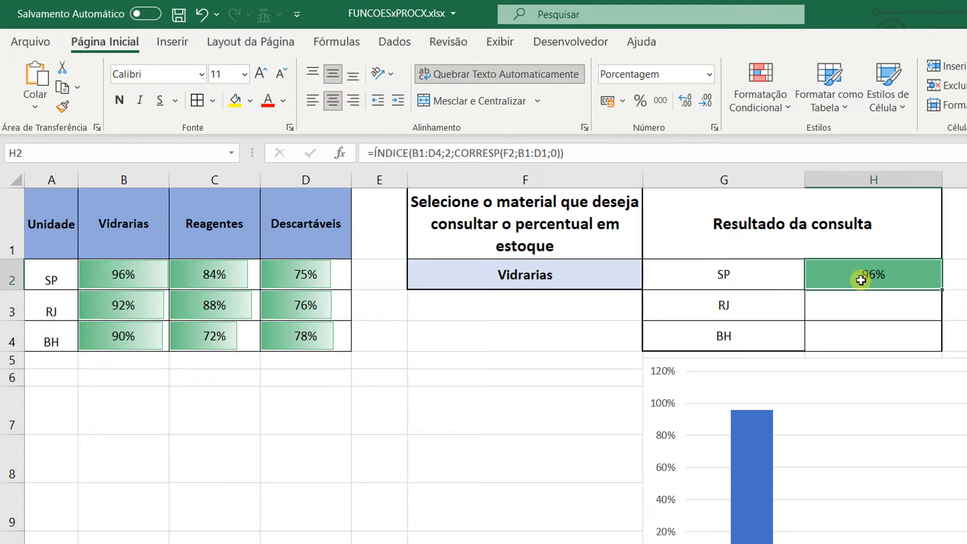
{"action": "double_click", "coordinate": [861, 280]}
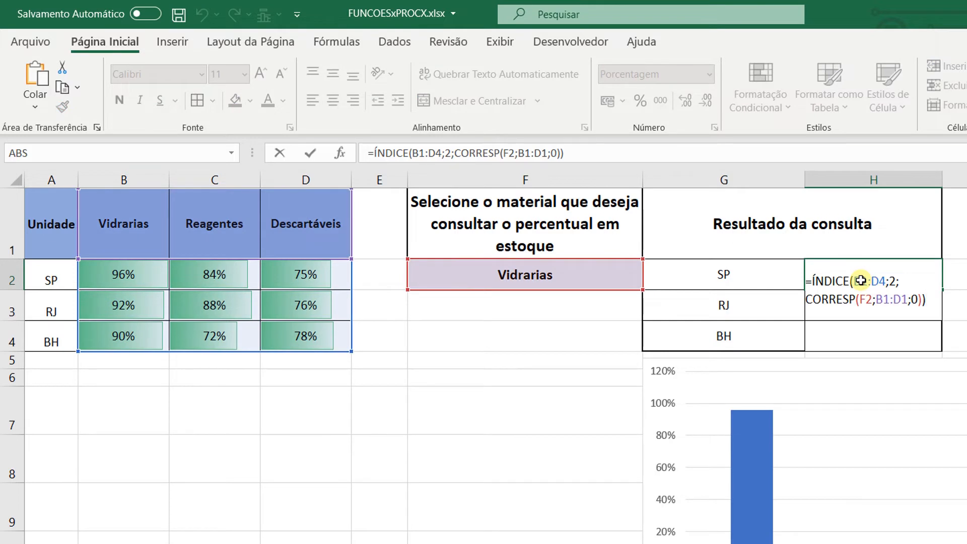
{"action": "left_click", "coordinate": [862, 280]}
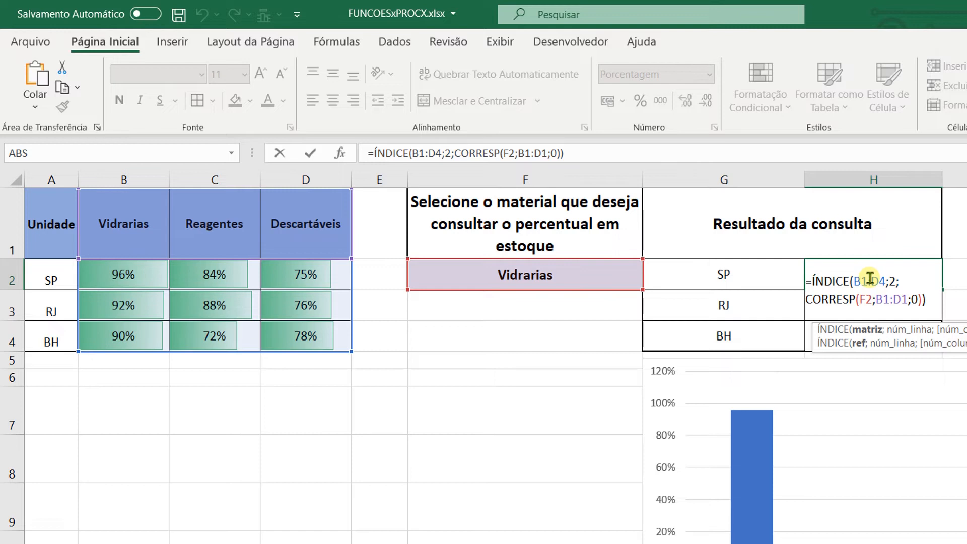
{"action": "double_click", "coordinate": [870, 280]}
{"action": "key", "text": "F4"}
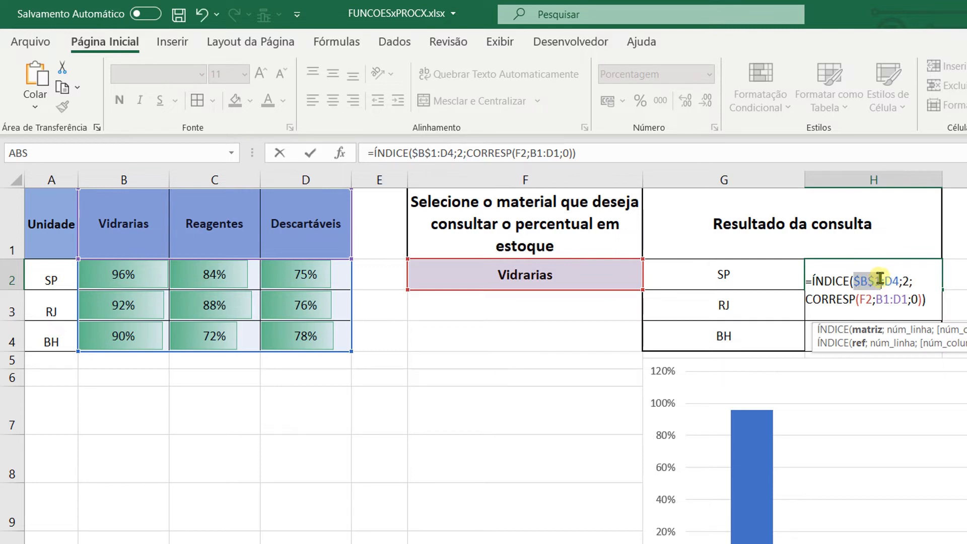
{"action": "left_click", "coordinate": [891, 280]}
{"action": "key", "text": "F4"}
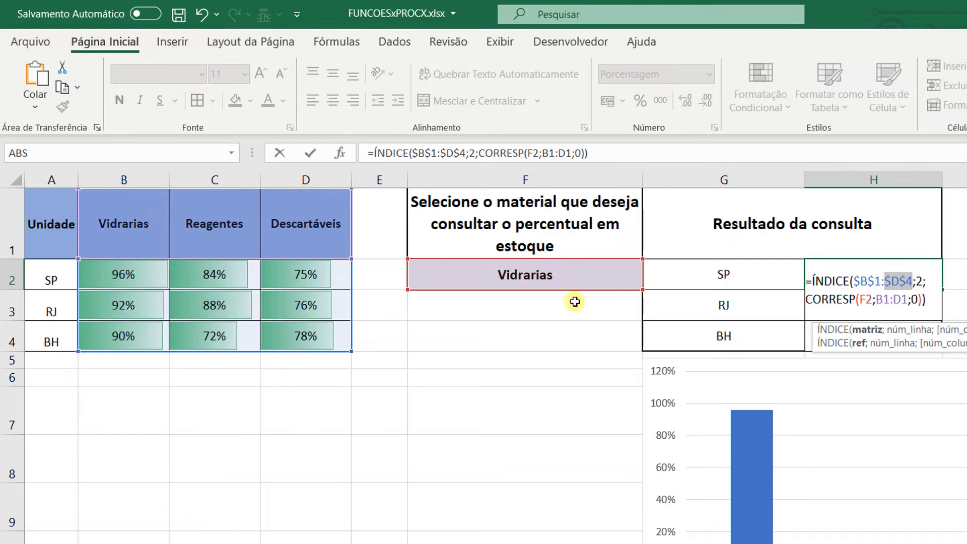
Step: Make the CORRESP references in H2's formula absolute as $F$2 and $B$1:$D$1, and accept the formula
{"action": "left_click", "coordinate": [866, 301]}
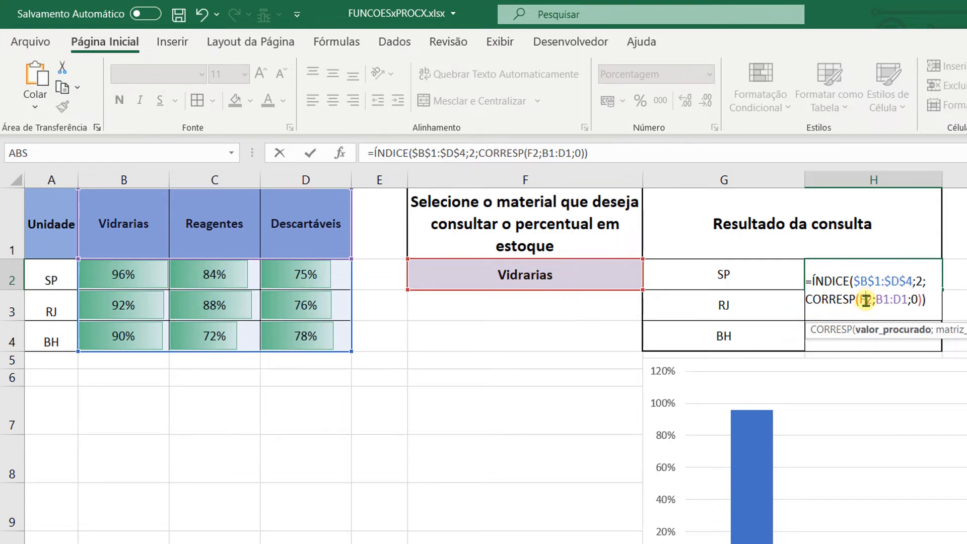
{"action": "key", "text": "F4"}
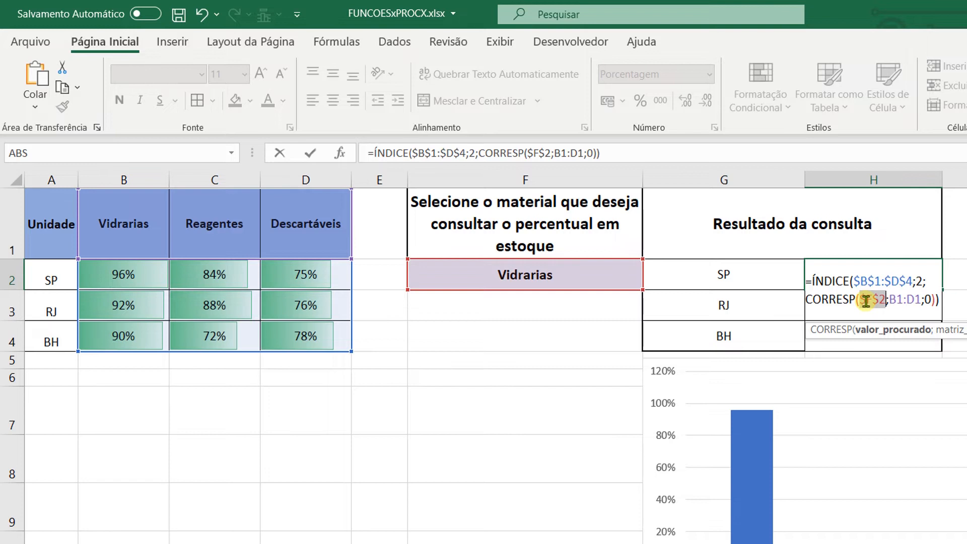
{"action": "left_click", "coordinate": [896, 300]}
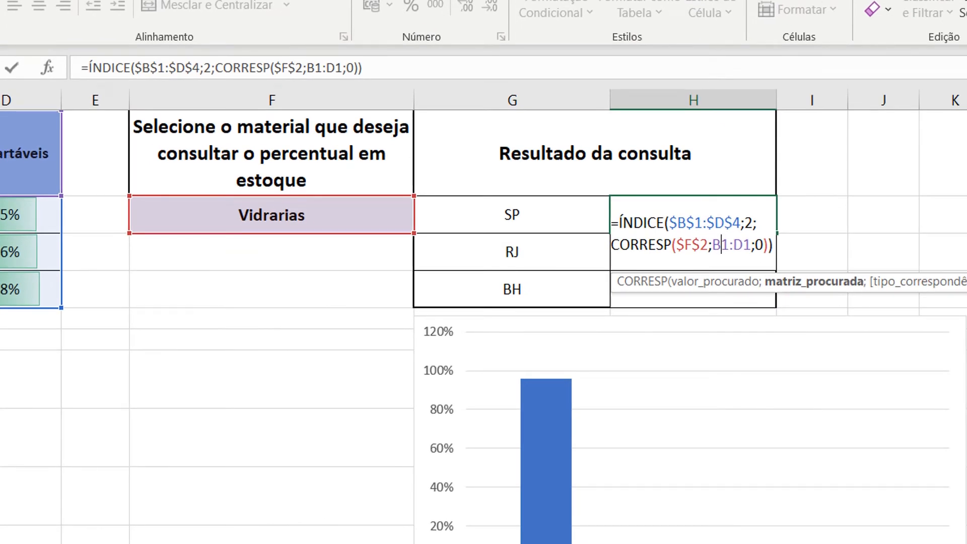
{"action": "key", "text": "F4"}
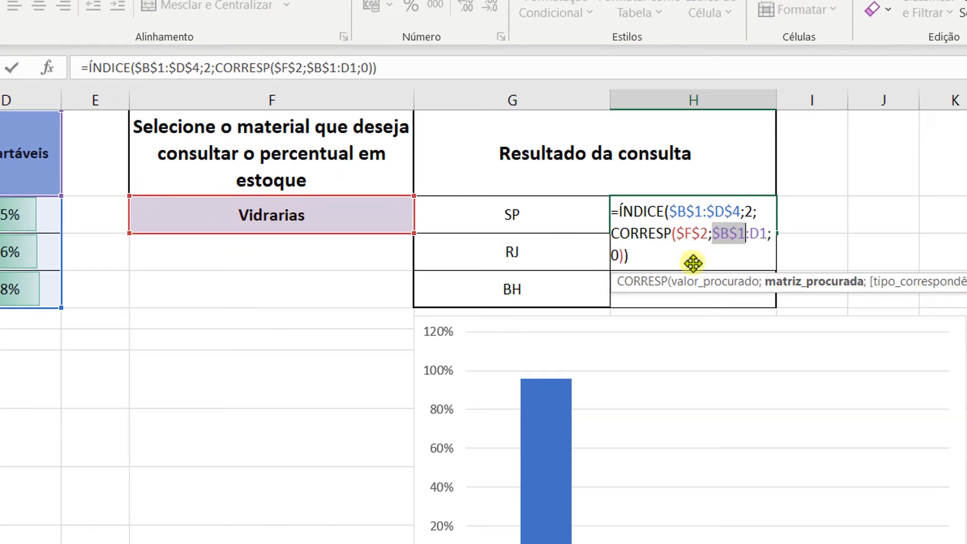
{"action": "left_click", "coordinate": [766, 234]}
{"action": "key", "text": "F4"}
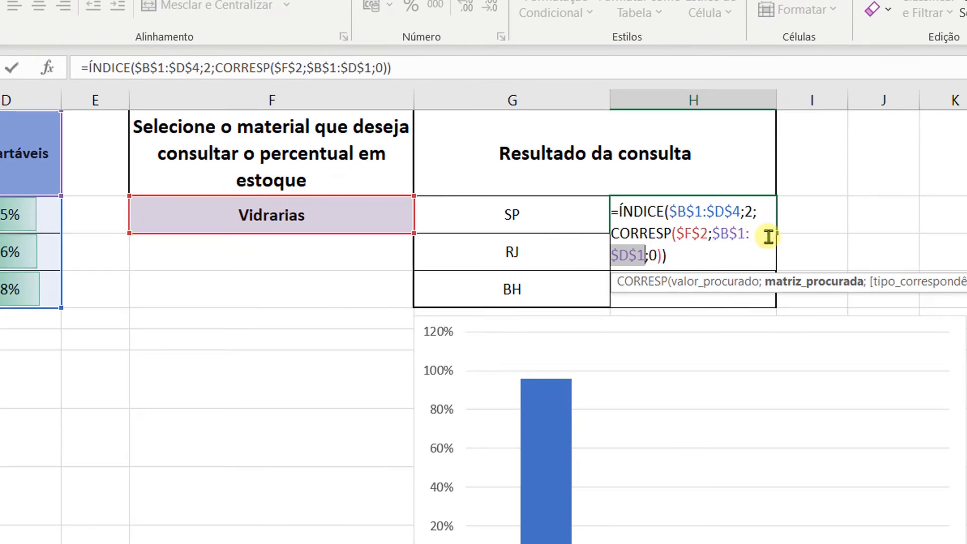
{"action": "key", "text": "Return"}
Step: Copy H2's formula down through H4 and change the ÍNDICE row number in H3 to 3
{"action": "left_click", "coordinate": [738, 216]}
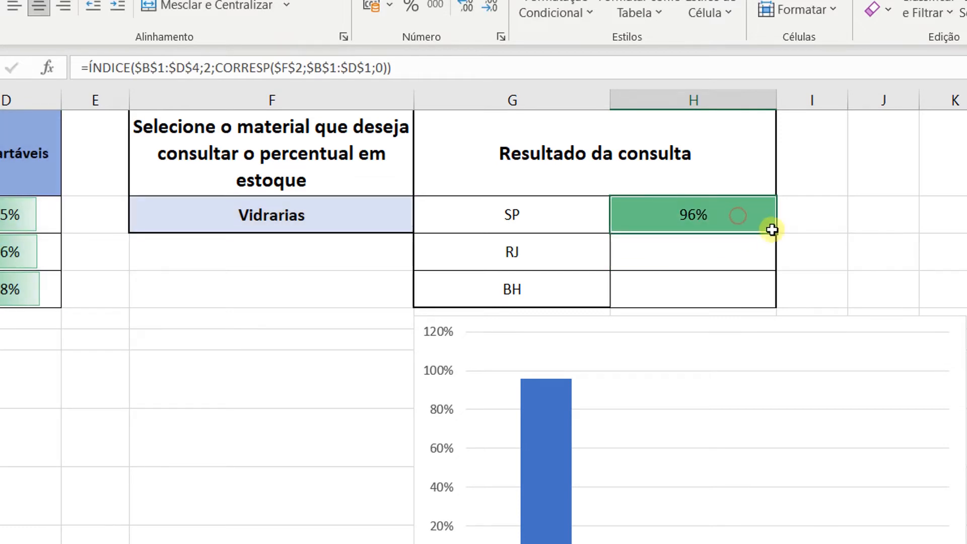
{"action": "left_click_drag", "start_coordinate": [772, 230], "coordinate": [771, 298]}
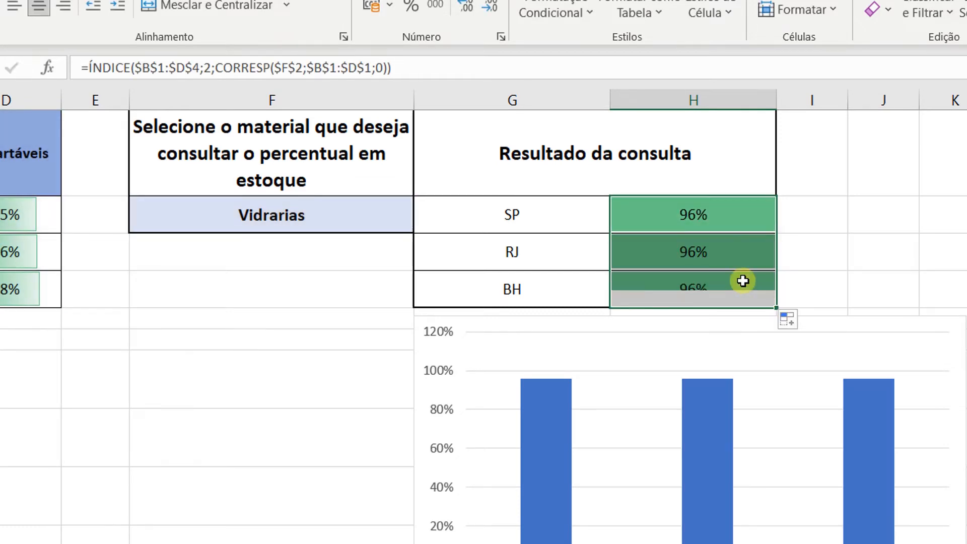
{"action": "double_click", "coordinate": [726, 254]}
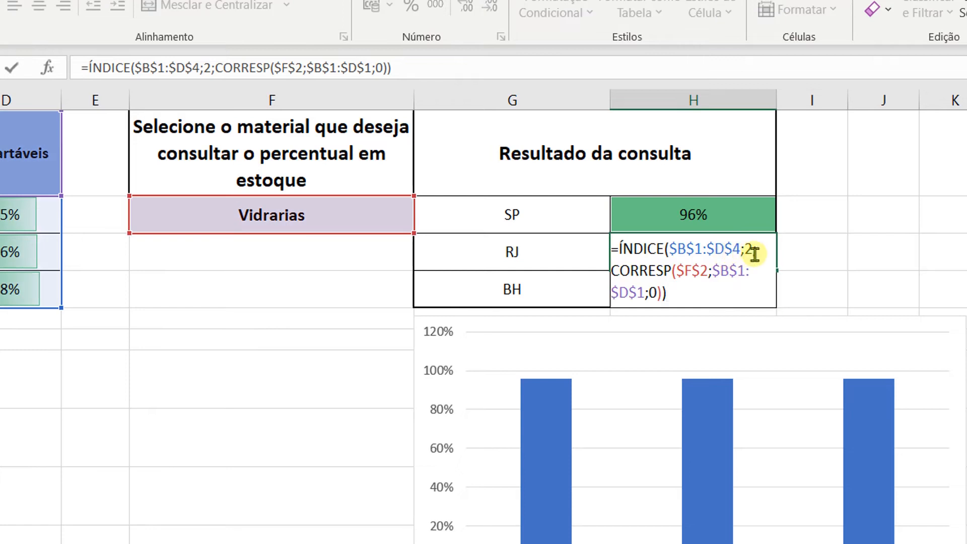
{"action": "left_click", "coordinate": [753, 252]}
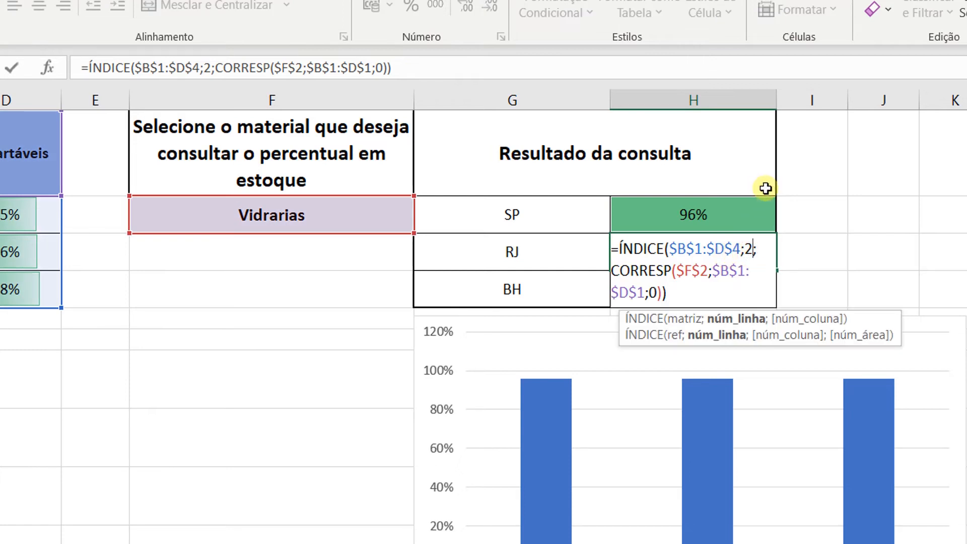
{"action": "key", "text": "BackSpace"}
{"action": "type", "text": "3"}
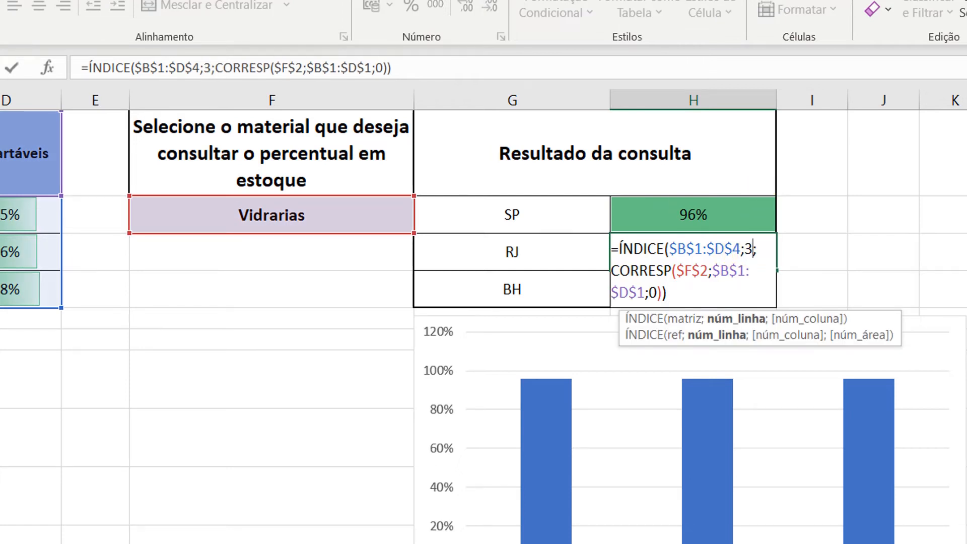
{"action": "key", "text": "Return"}
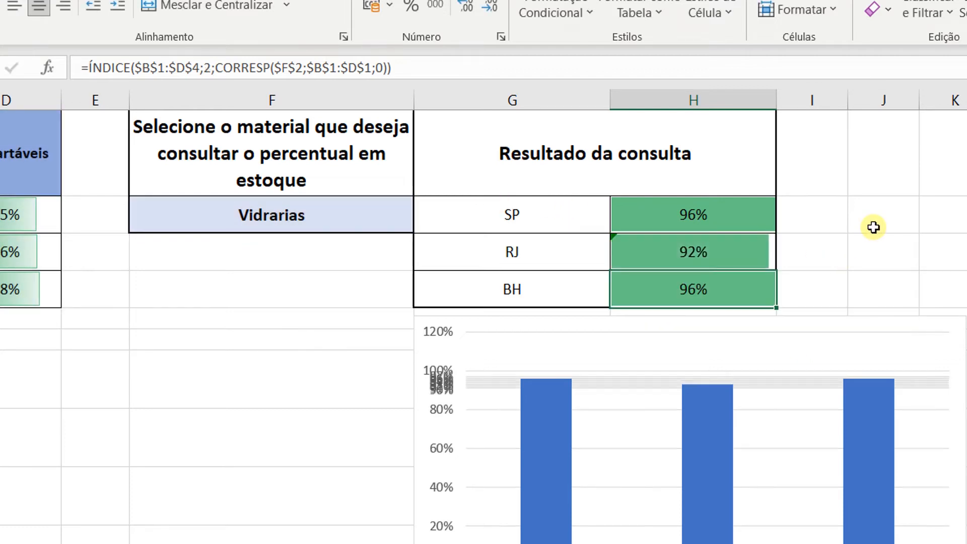
Step: Change the ÍNDICE row number in H4's formula to 4 for the BH unit
{"action": "key", "text": "F2"}
{"action": "key", "text": "Left"}
{"action": "key", "text": "Left"}
{"action": "key", "text": "Left"}
{"action": "key", "text": "Left"}
{"action": "key", "text": "Left"}
{"action": "key", "text": "Left"}
{"action": "key", "text": "Left"}
{"action": "key", "text": "Left"}
{"action": "key", "text": "Left"}
{"action": "key", "text": "Left"}
{"action": "key", "text": "Left"}
{"action": "key", "text": "Left"}
{"action": "key", "text": "Left"}
{"action": "key", "text": "Left"}
{"action": "key", "text": "Left"}
{"action": "key", "text": "Left"}
{"action": "key", "text": "Left"}
{"action": "key", "text": "Left"}
{"action": "key", "text": "Left"}
{"action": "key", "text": "Left"}
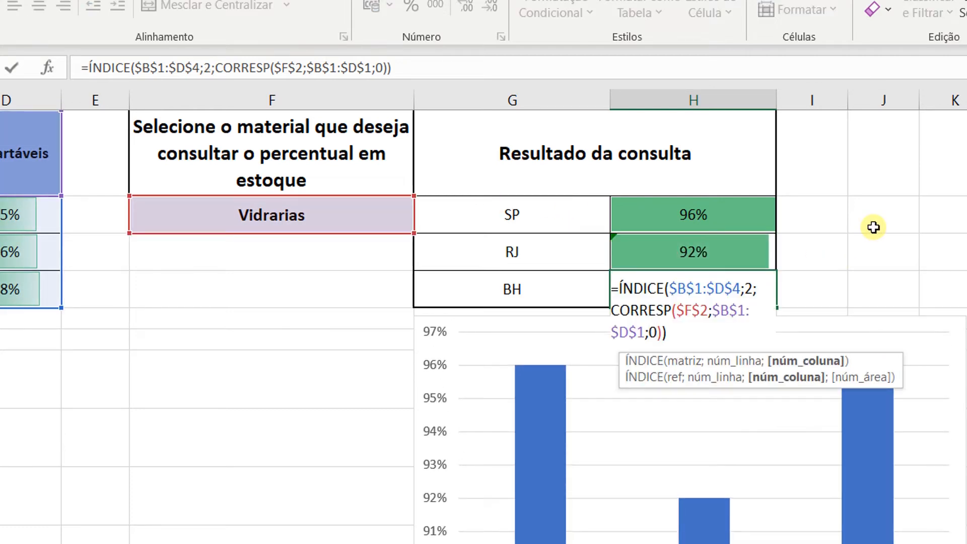
{"action": "left_click", "coordinate": [752, 291]}
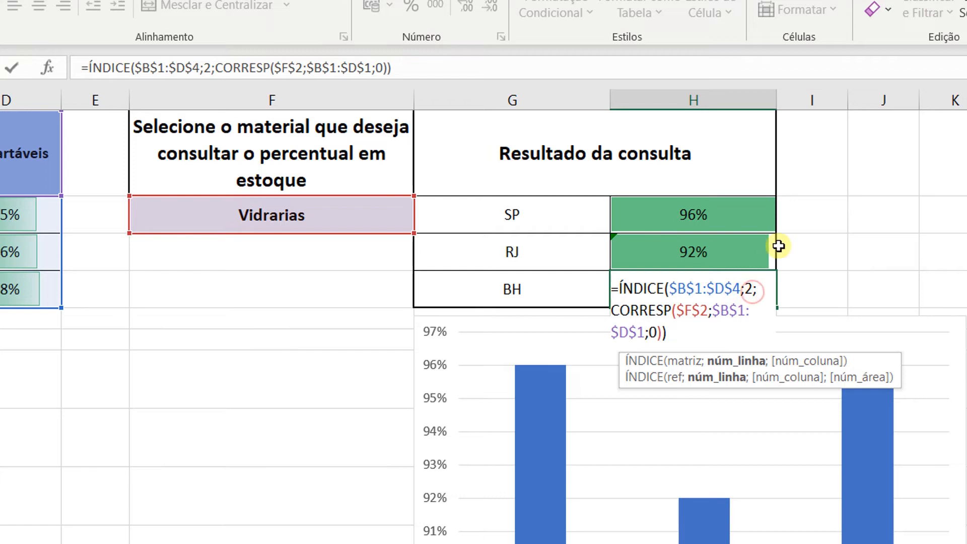
{"action": "key", "text": "BackSpace"}
{"action": "type", "text": "4"}
{"action": "key", "text": "Return"}
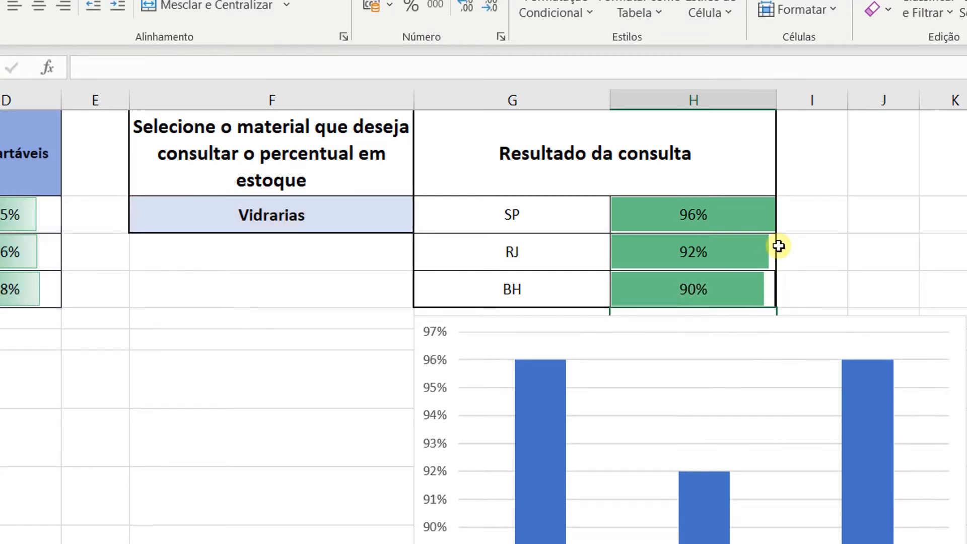
{"action": "key", "text": "Up"}
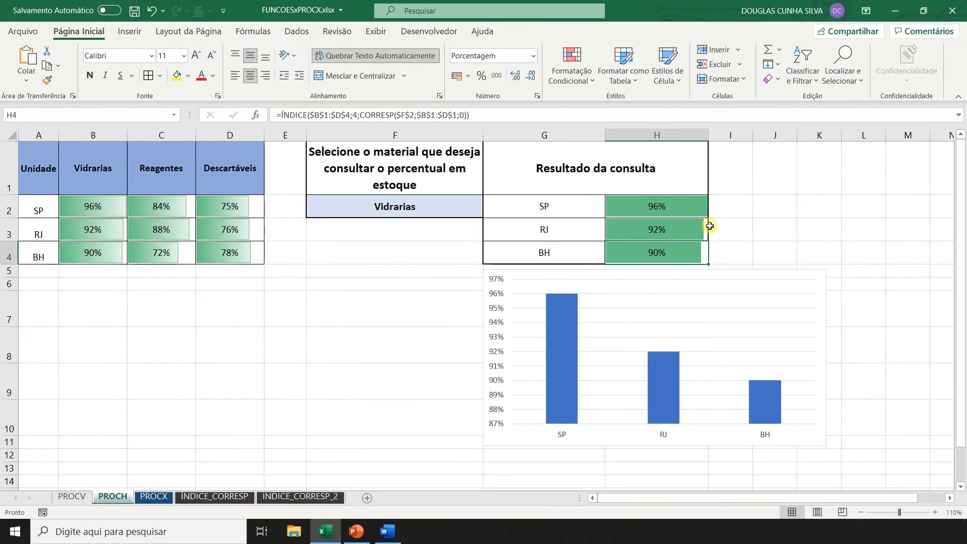
Step: On the monthly product sales sheet, begin an ÍNDICE formula in G2 with B1:F8 as the matrix and 1 as the row number
{"action": "key", "text": "ctrl+Page_Up"}
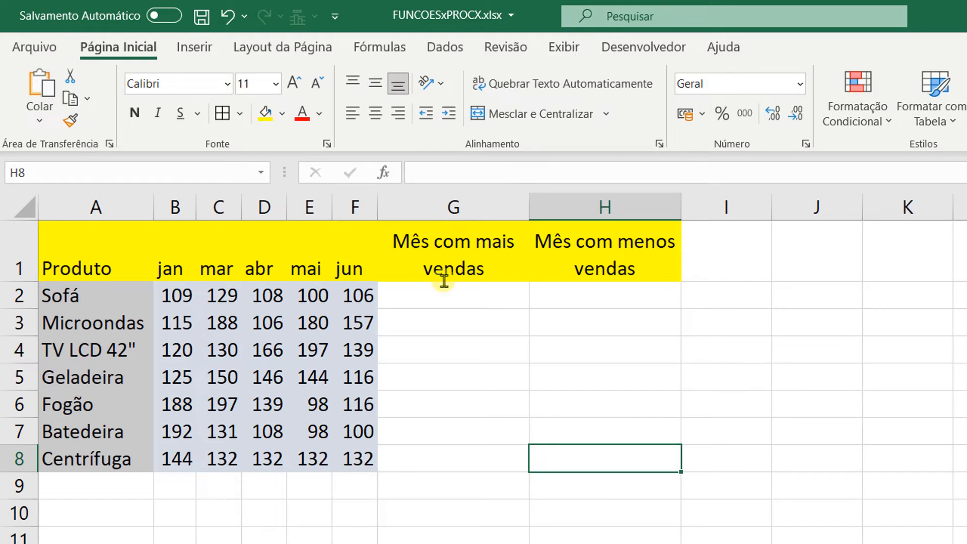
{"action": "left_click", "coordinate": [457, 296]}
{"action": "type", "text": "=í"}
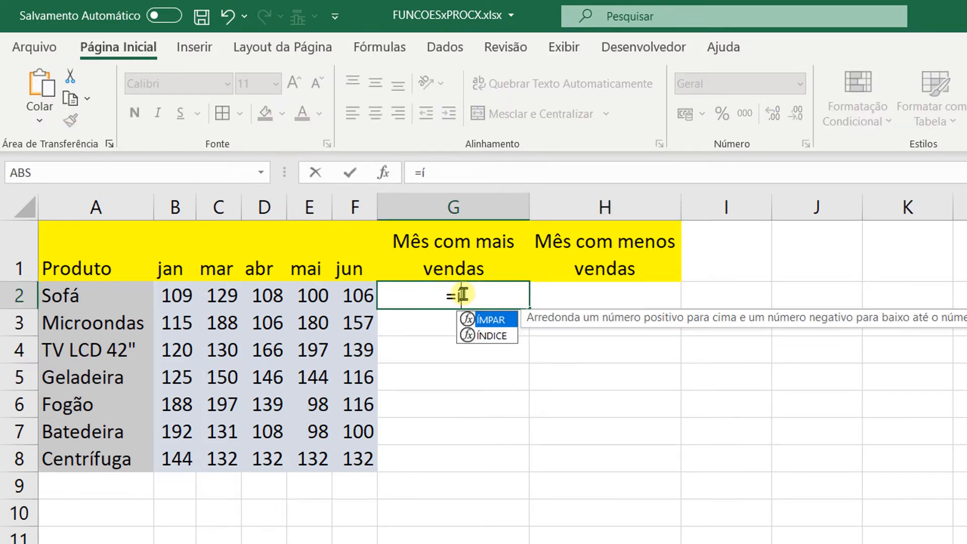
{"action": "type", "text": "ndice("}
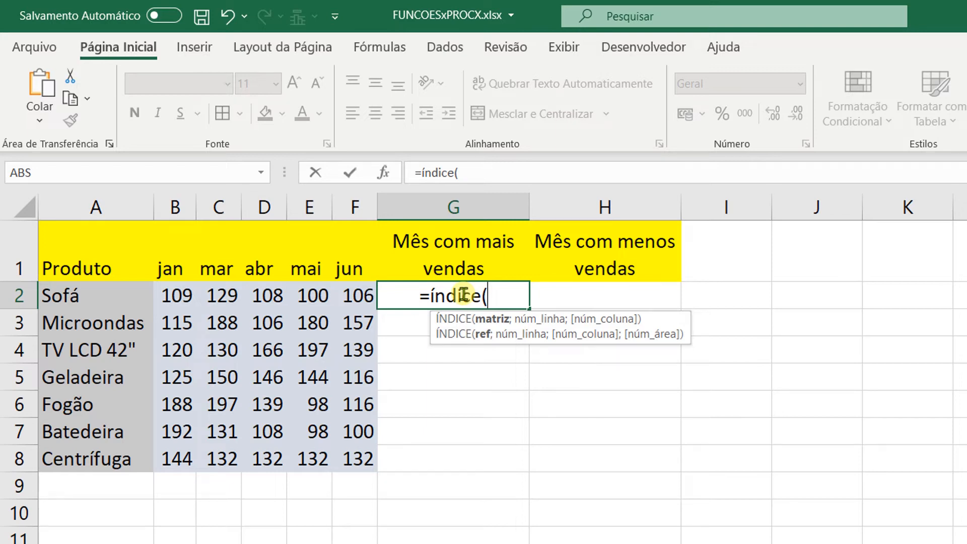
{"action": "left_click_drag", "start_coordinate": [176, 262], "coordinate": [353, 458]}
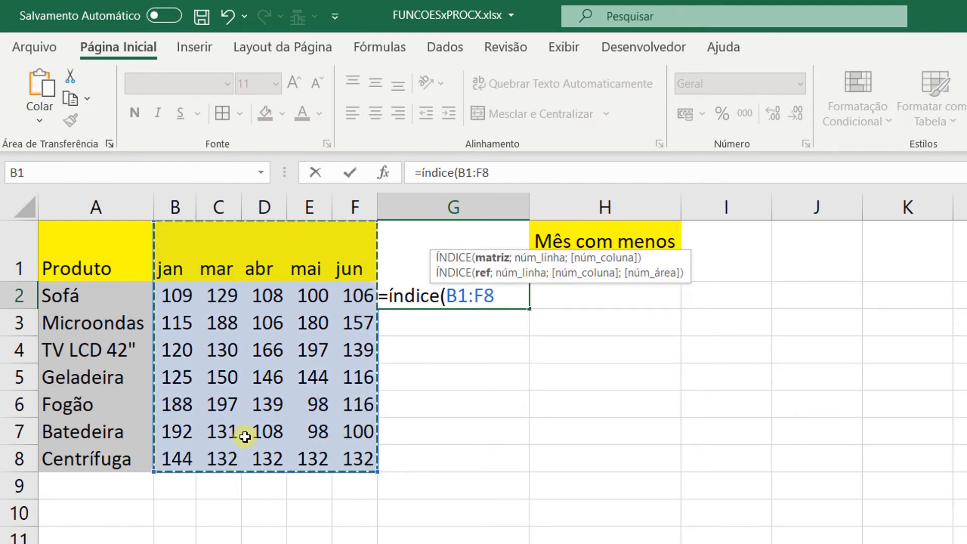
{"action": "type", "text": ";"}
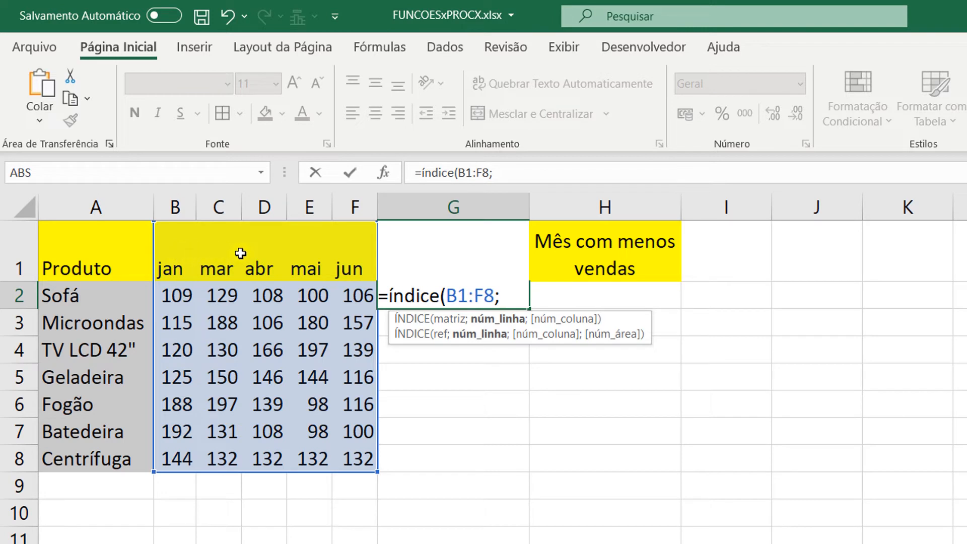
{"action": "type", "text": "1;"}
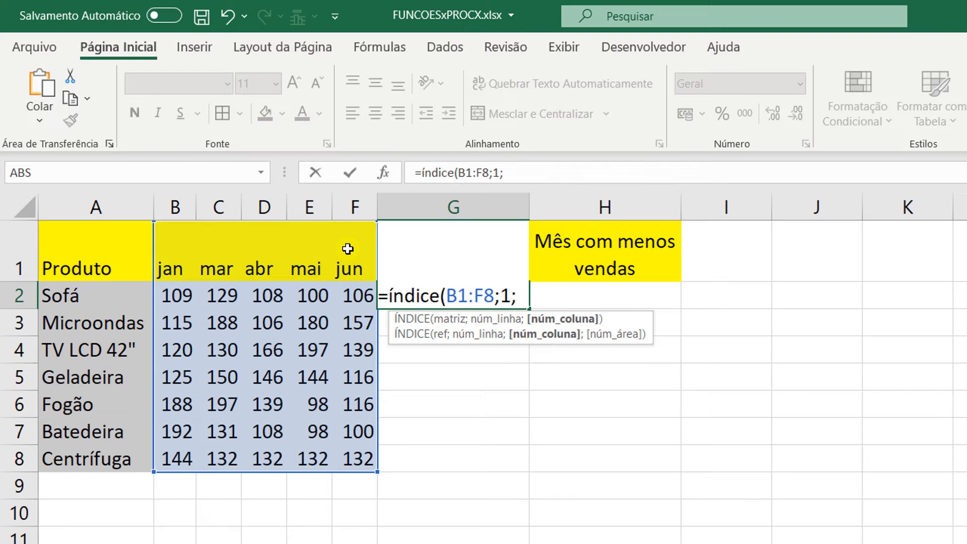
Step: Nest CORRESP as the column number in G2's formula, with MÁXIMO(B2:F2) as its lookup value
{"action": "type", "text": "corre"}
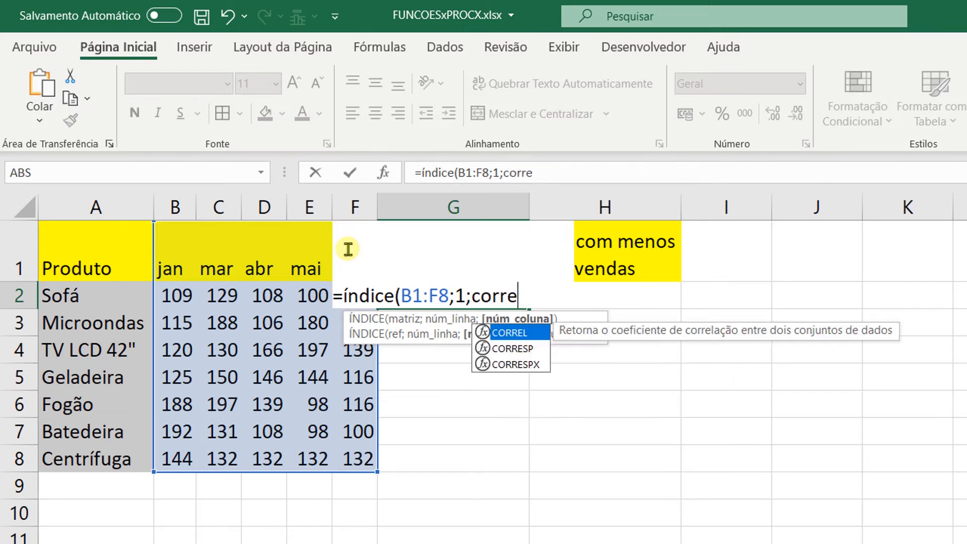
{"action": "type", "text": "sp("}
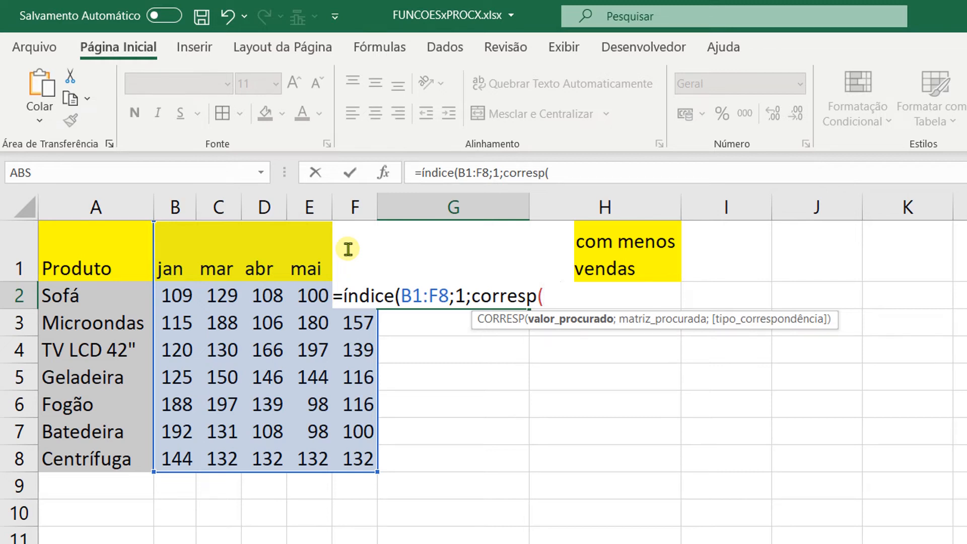
{"action": "type", "text": "máximo("}
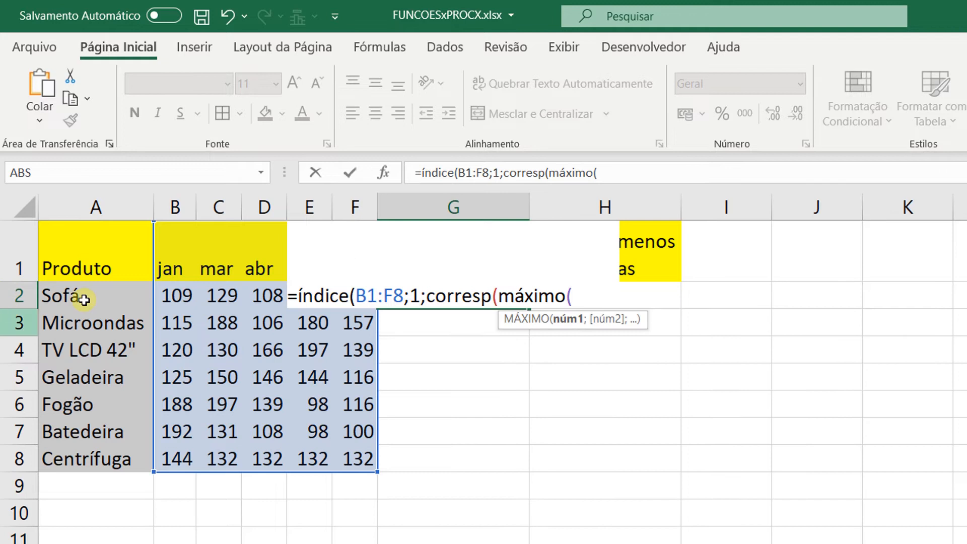
{"action": "left_click", "coordinate": [174, 297]}
{"action": "left_click_drag", "start_coordinate": [174, 298], "coordinate": [367, 296]}
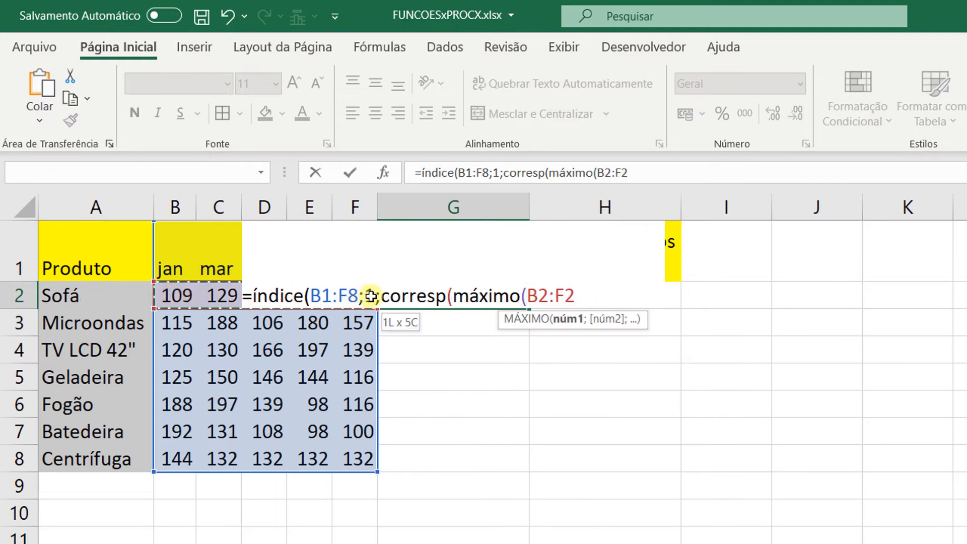
{"action": "left_click", "coordinate": [657, 168]}
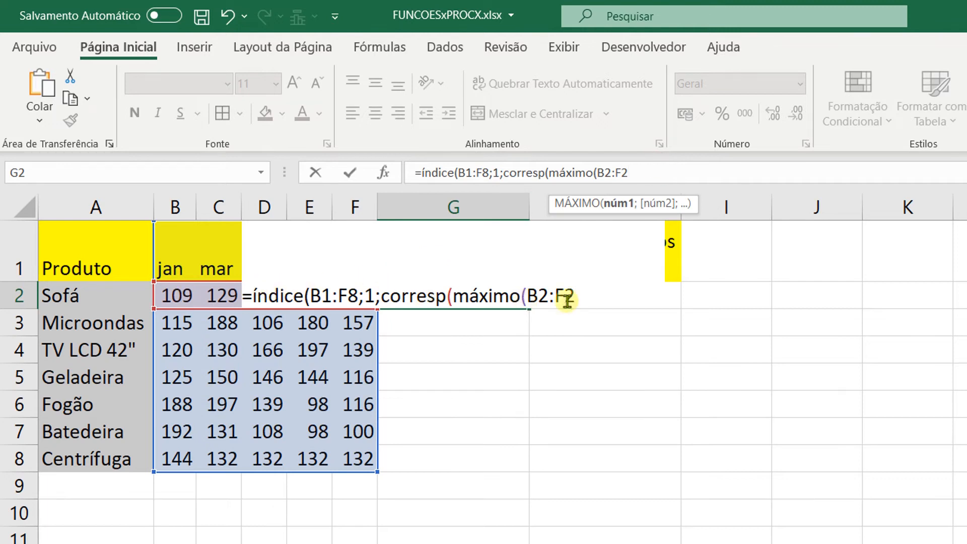
{"action": "left_click", "coordinate": [585, 299]}
{"action": "type", "text": ")"}
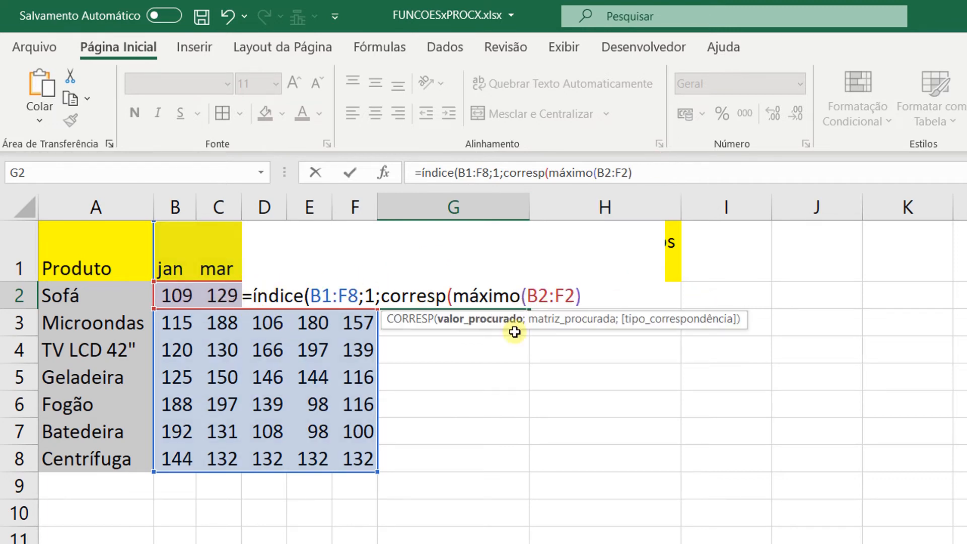
Step: Complete G2's CORRESP with B2:F2 as the lookup array and an exact match of 0, and enter the formula
{"action": "type", "text": ";"}
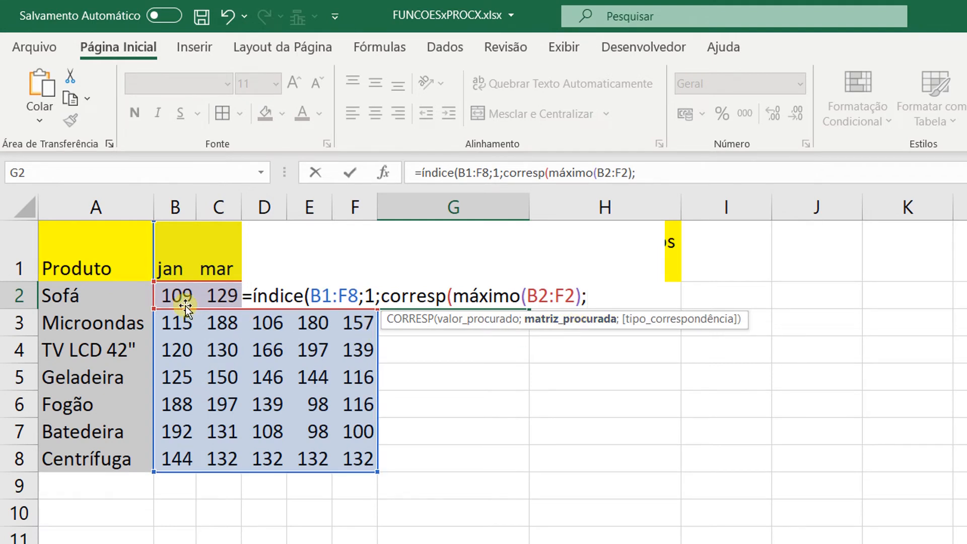
{"action": "left_click_drag", "start_coordinate": [169, 296], "coordinate": [360, 297]}
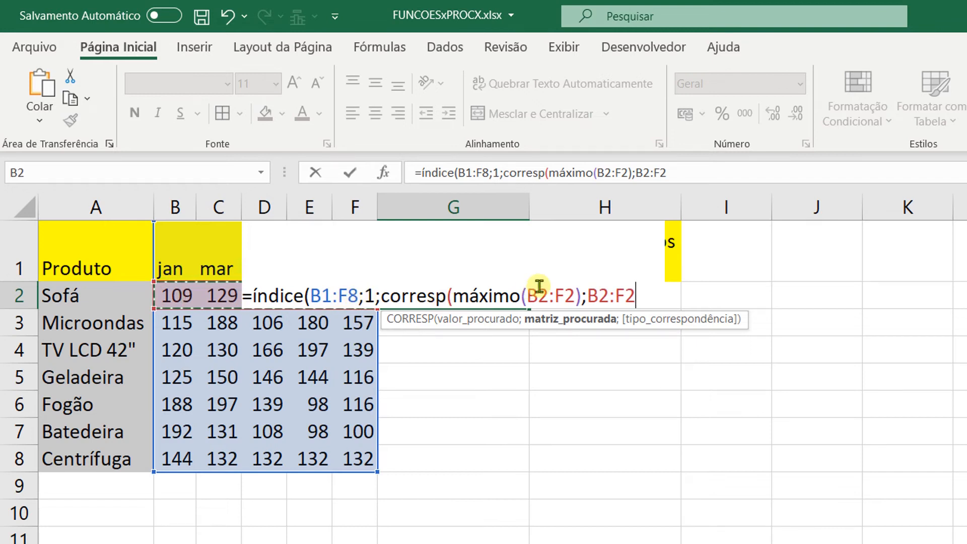
{"action": "type", "text": ";"}
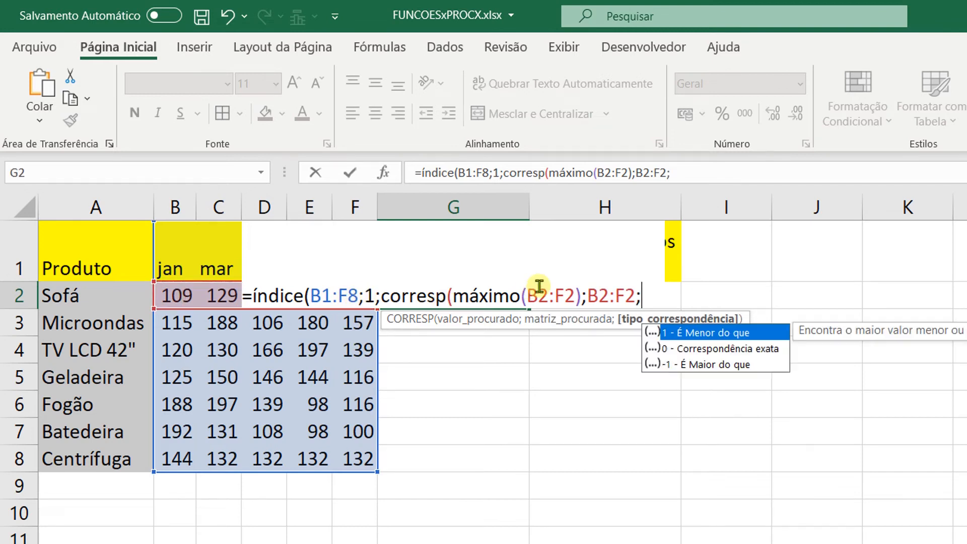
{"action": "double_click", "coordinate": [708, 349]}
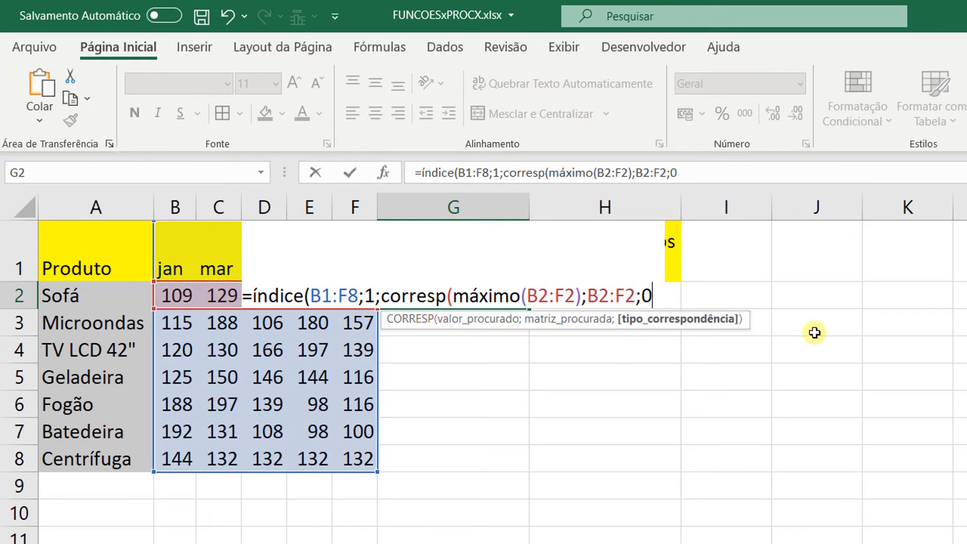
{"action": "type", "text": ")"}
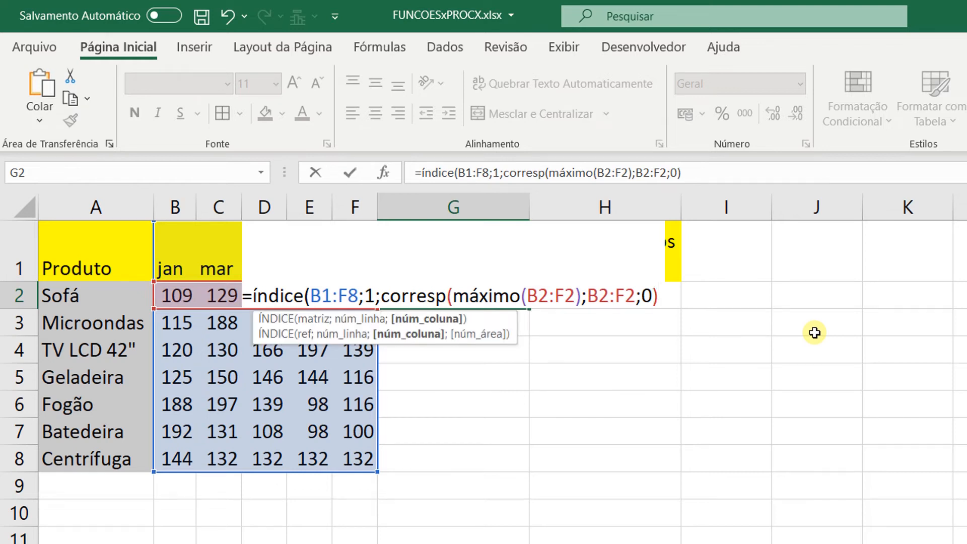
{"action": "type", "text": ")"}
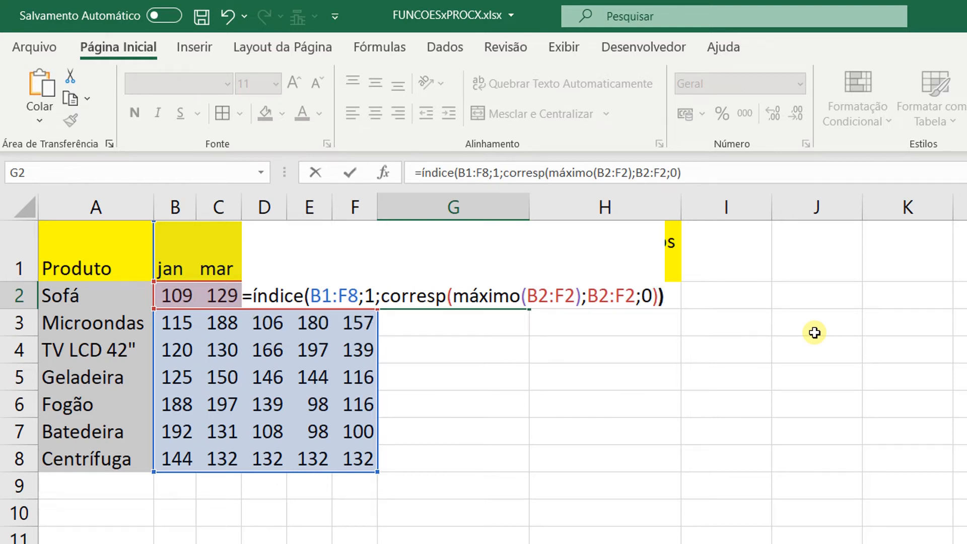
{"action": "key", "text": "Return"}
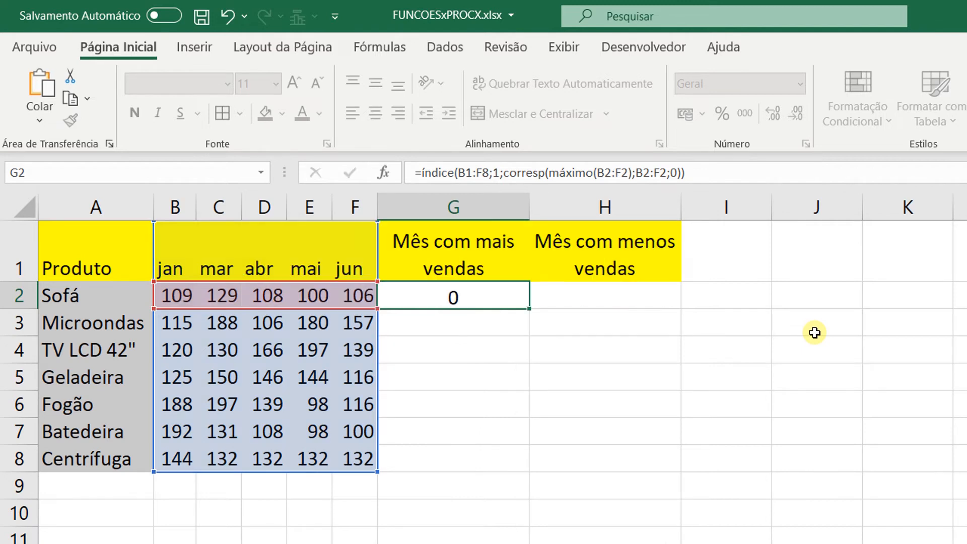
{"action": "key", "text": "Up"}
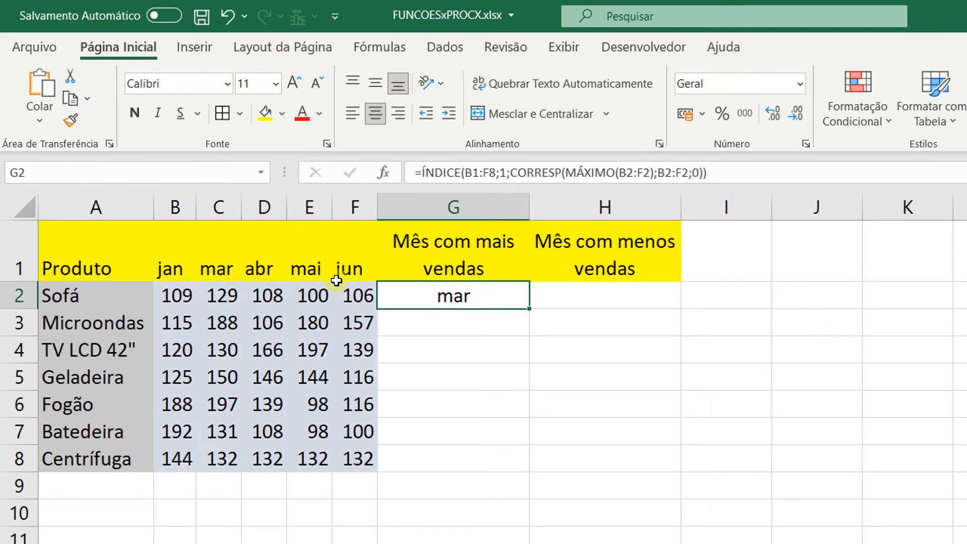
Step: Set the Sofá sales for mai in E2 to 130
{"action": "left_click", "coordinate": [315, 295]}
{"action": "type", "text": "130"}
{"action": "key", "text": "Return"}
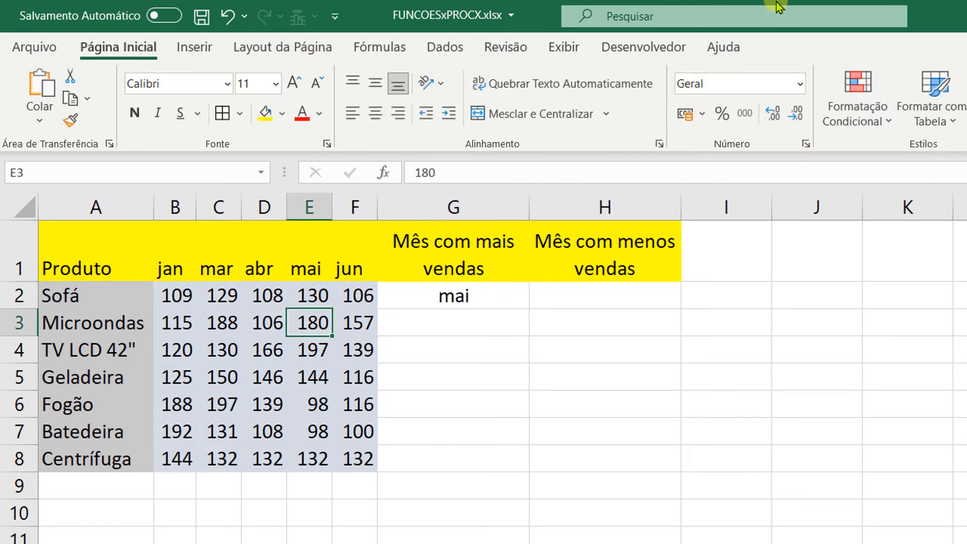
Step: Copy the full text of G2's ÍNDICE/CORRESP formula into H2, keeping its references the same
{"action": "key", "text": "Up"}
{"action": "key", "text": "Right"}
{"action": "key", "text": "Right"}
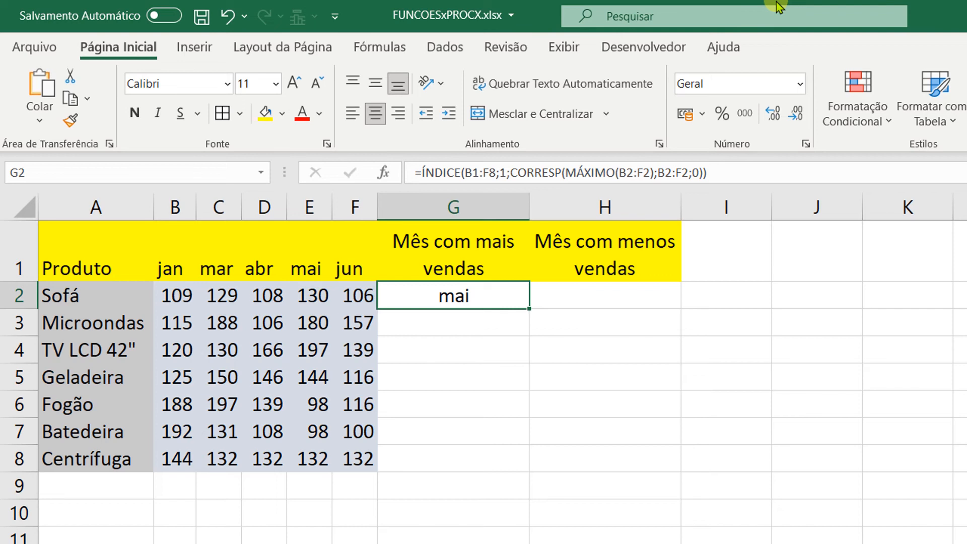
{"action": "key", "text": "F2"}
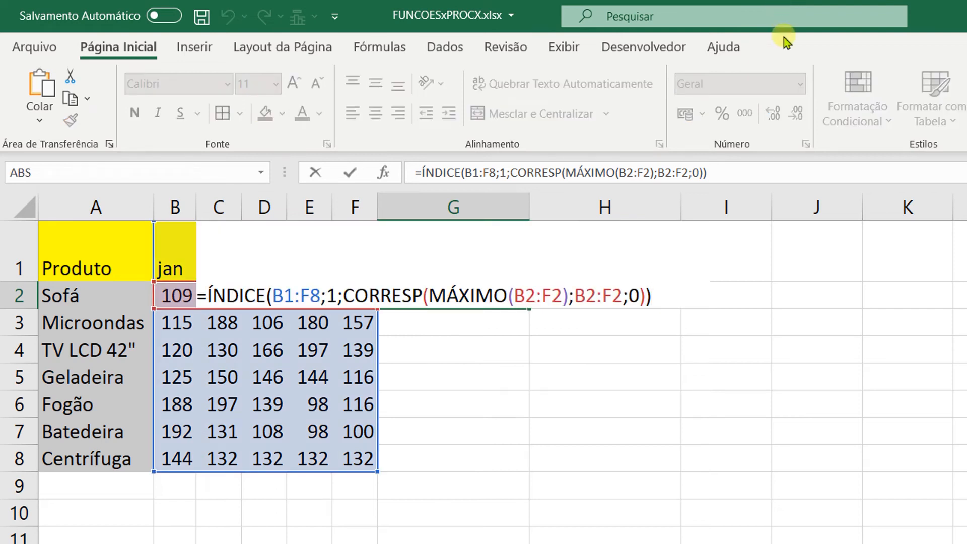
{"action": "left_click_drag", "start_coordinate": [751, 175], "coordinate": [313, 161]}
{"action": "key", "text": "ctrl+c"}
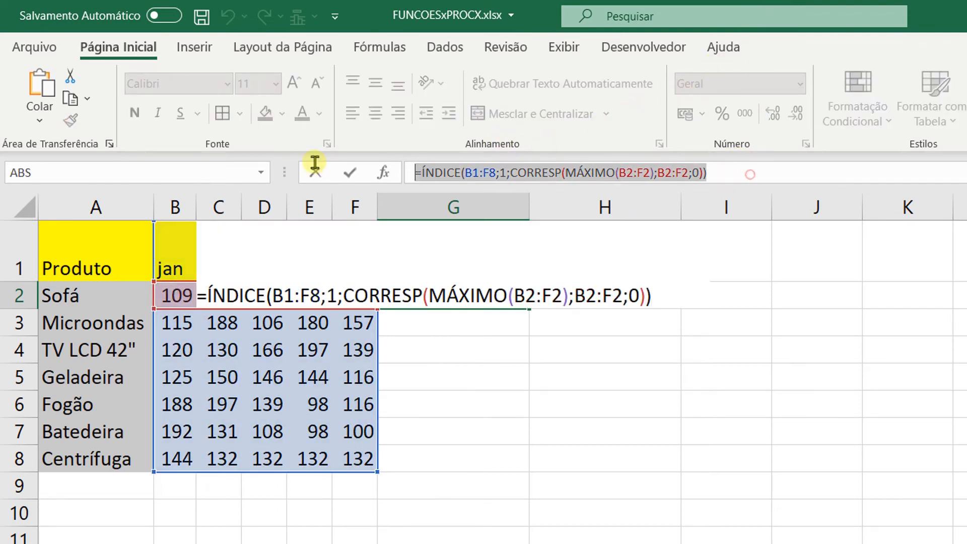
{"action": "key", "text": "Escape"}
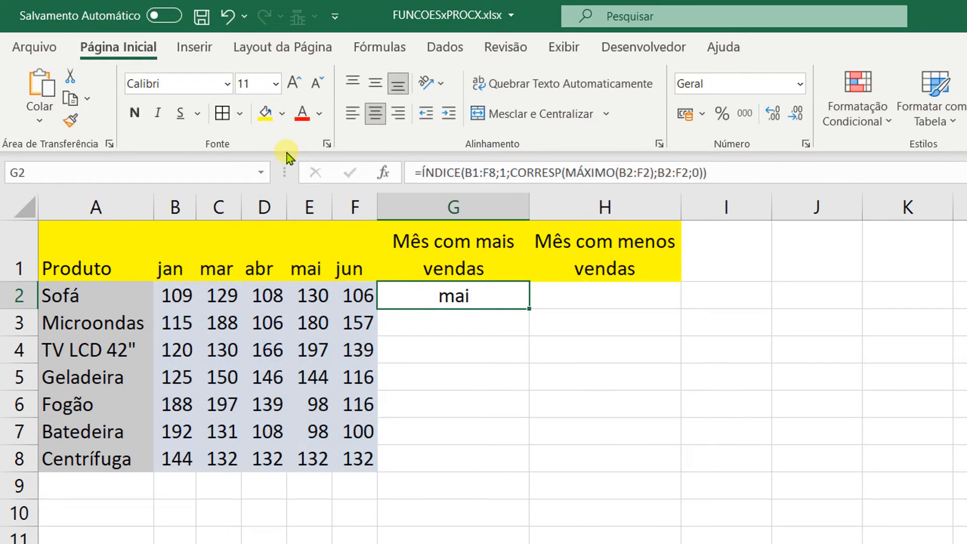
{"action": "key", "text": "Right"}
{"action": "key", "text": "ctrl+v"}
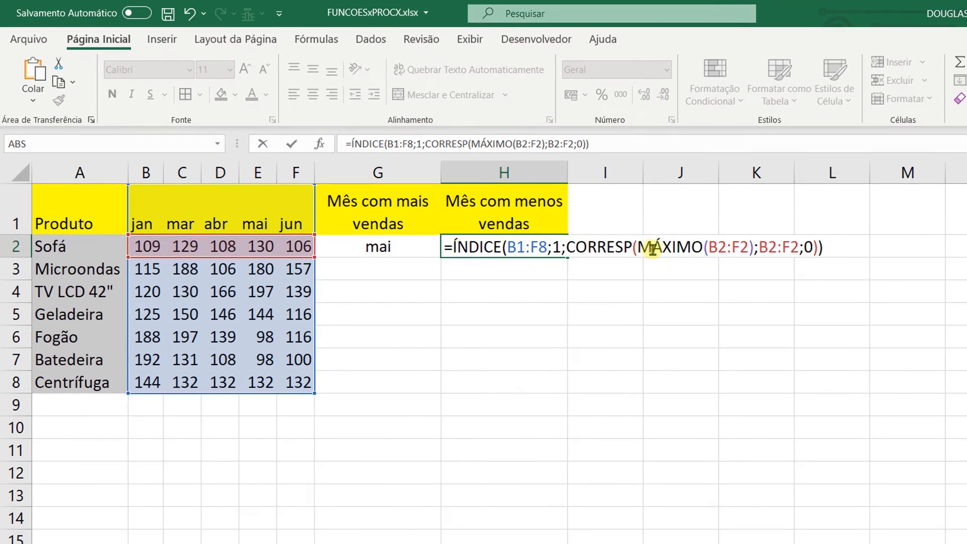
Step: Replace MÁXIMO with MÍNIMO in H2's formula to return the month with the fewest sales
{"action": "double_click", "coordinate": [653, 248]}
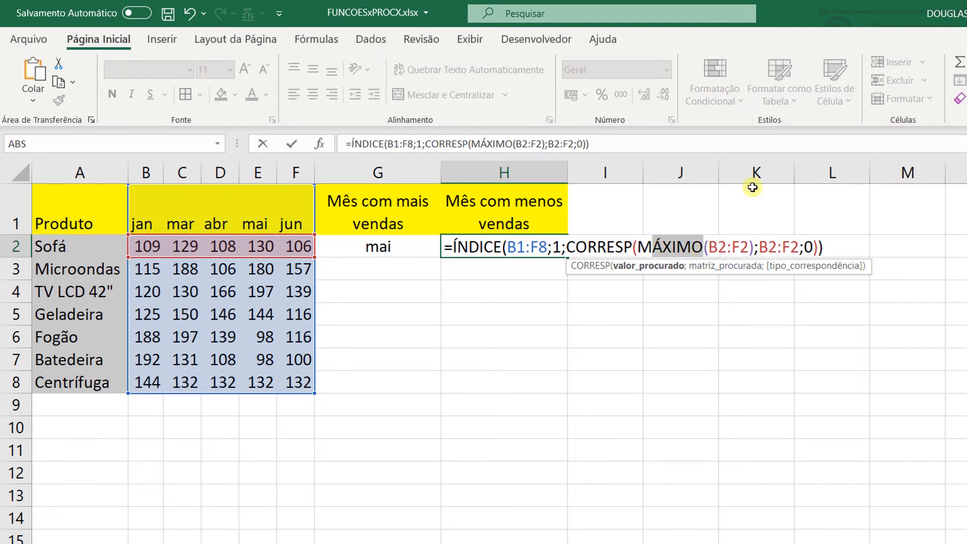
{"action": "type", "text": "Mínimo"}
{"action": "key", "text": "Return"}
{"action": "key", "text": "Up"}
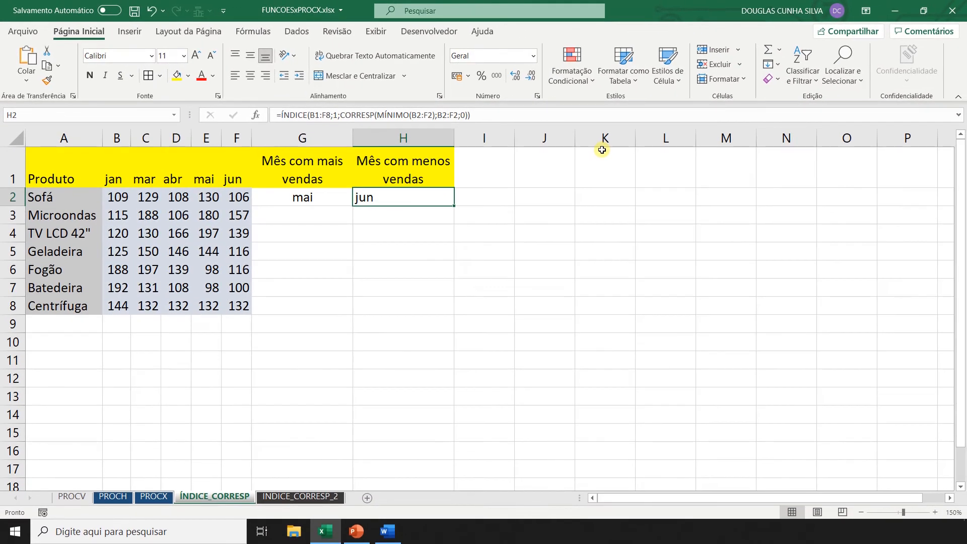
Step: Make the B1:F8 matrix reference absolute in G2's ÍNDICE formula, and open H2's formula for editing
{"action": "left_click", "coordinate": [505, 382]}
{"action": "double_click", "coordinate": [302, 197]}
{"action": "left_click", "coordinate": [188, 197]}
{"action": "key", "text": "F4"}
{"action": "left_click", "coordinate": [387, 197]}
{"action": "key", "text": "F4"}
{"action": "key", "text": "F4"}
{"action": "key", "text": "F4"}
{"action": "key", "text": "F4"}
{"action": "left_click", "coordinate": [395, 198]}
{"action": "key", "text": "Return"}
{"action": "double_click", "coordinate": [414, 198]}
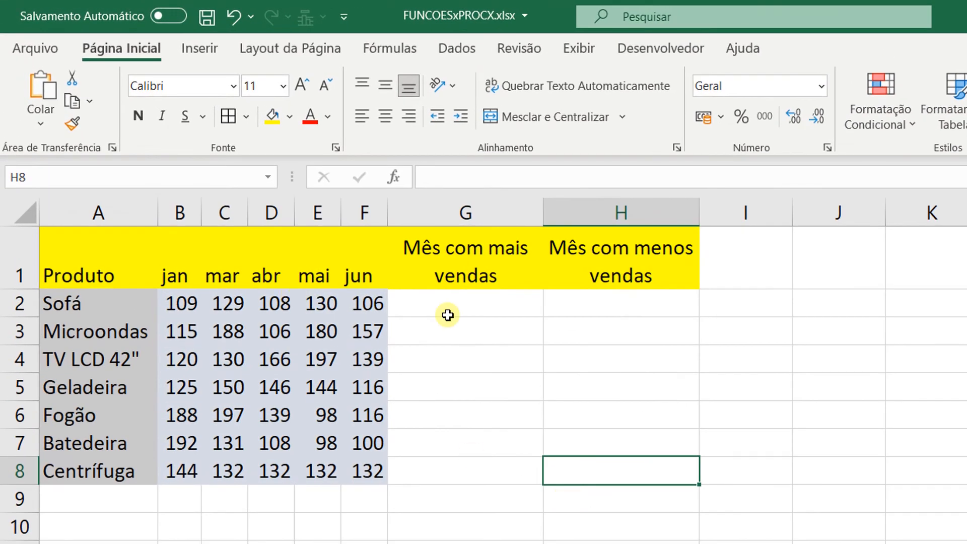
Step: Begin a PROCX formula in the empty G2 with MÁXIMO(B2:F2) as its lookup value
{"action": "left_click", "coordinate": [448, 315]}
{"action": "type", "text": "=pro"}
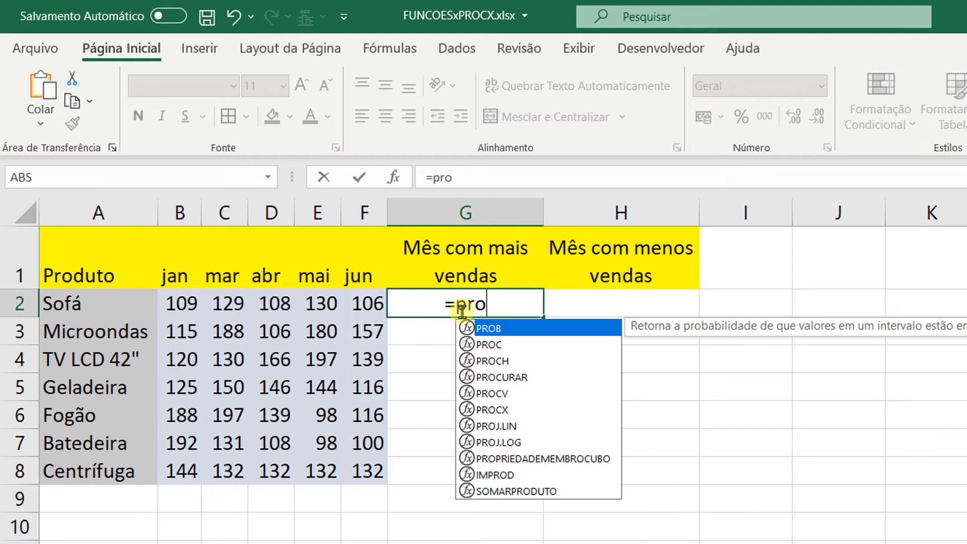
{"action": "type", "text": "cx("}
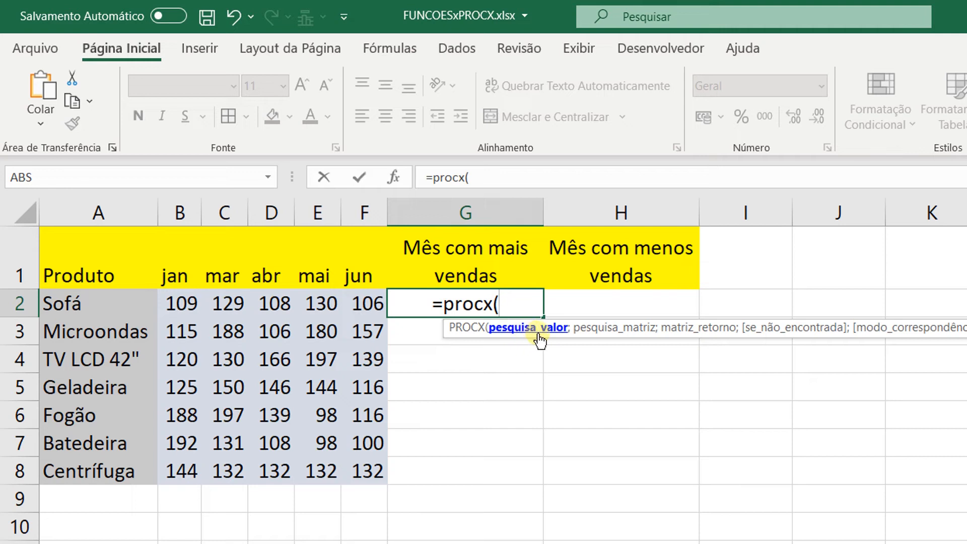
{"action": "type", "text": "máximo"}
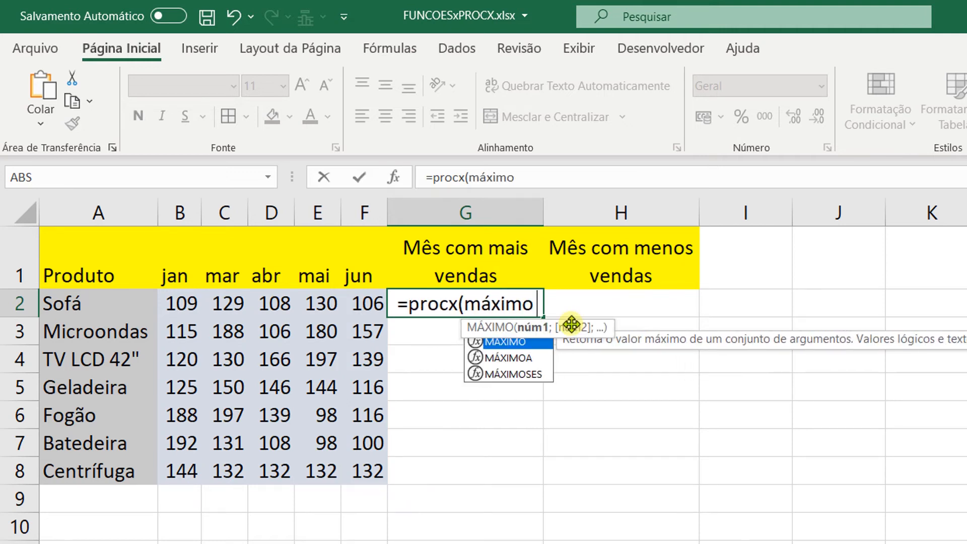
{"action": "type", "text": "("}
{"action": "left_click_drag", "start_coordinate": [190, 303], "coordinate": [335, 303]}
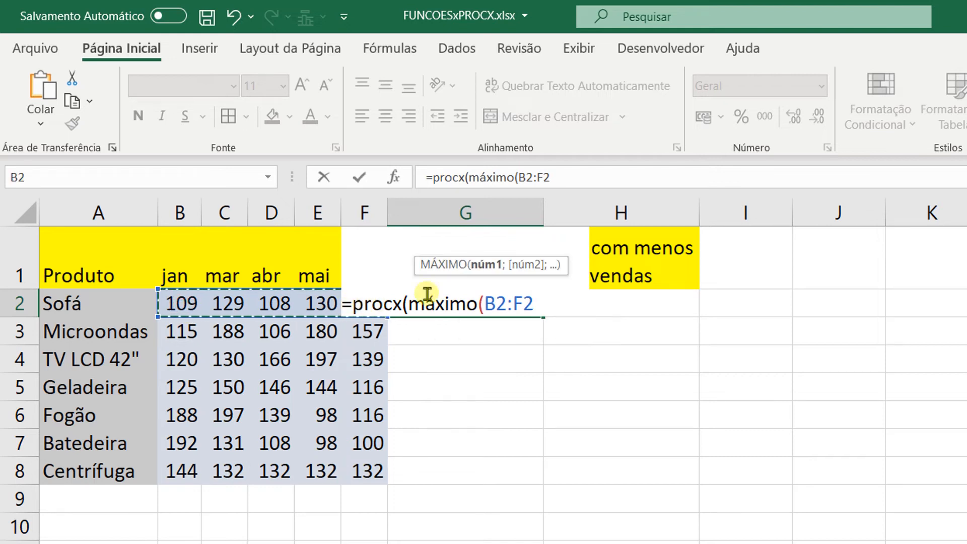
{"action": "type", "text": ");"}
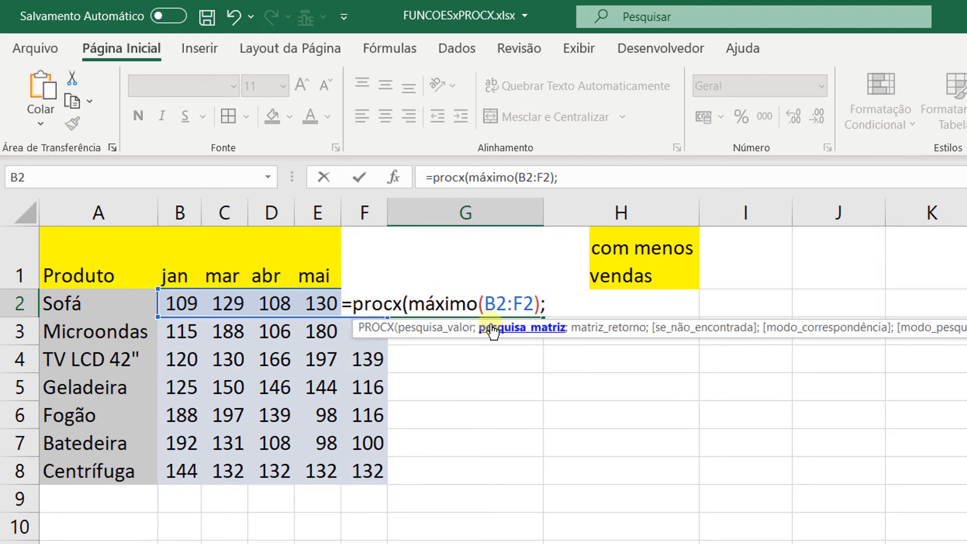
Step: Complete G2's PROCX with B2:F2 as the lookup array and B1:F1 as the return array, accepting the closing-parenthesis correction
{"action": "left_click_drag", "start_coordinate": [180, 303], "coordinate": [353, 288]}
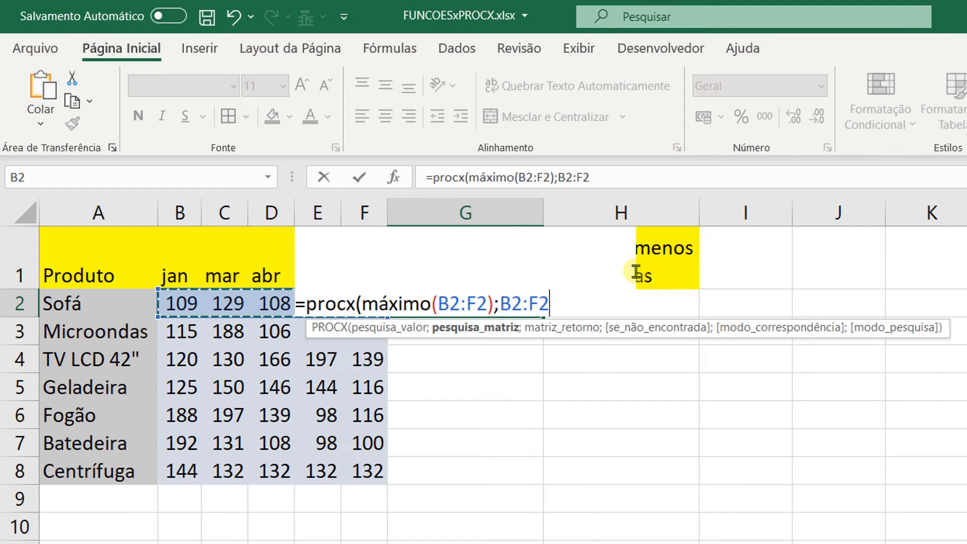
{"action": "type", "text": ";"}
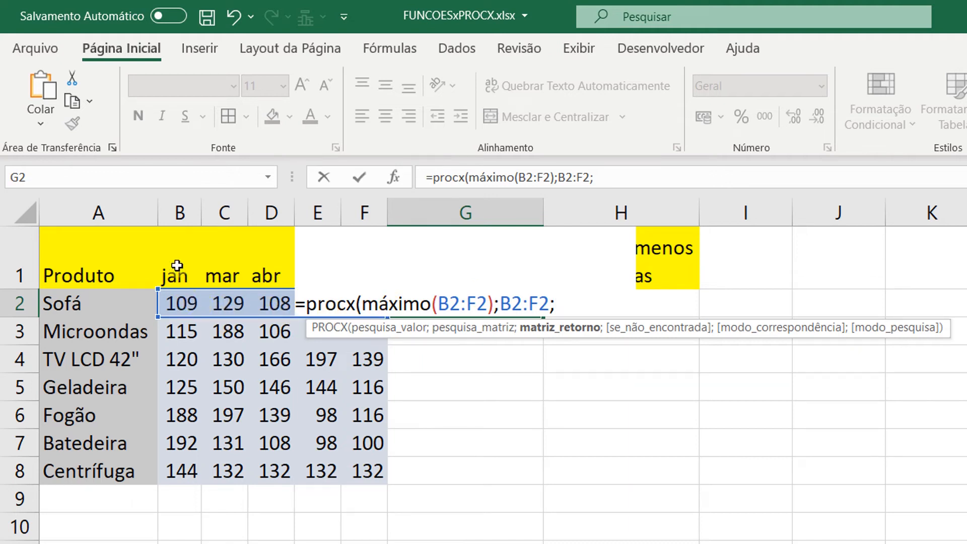
{"action": "left_click_drag", "start_coordinate": [177, 266], "coordinate": [378, 255]}
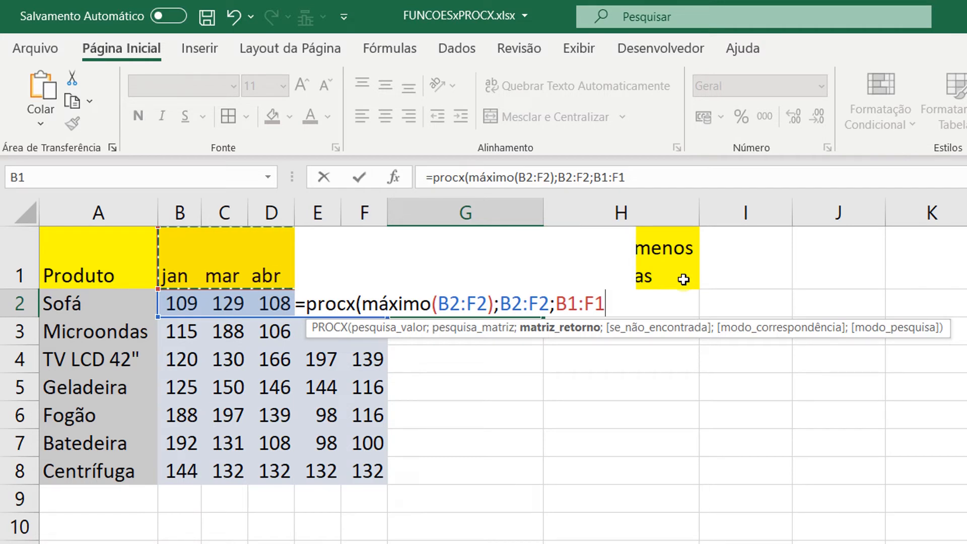
{"action": "key", "text": "Return"}
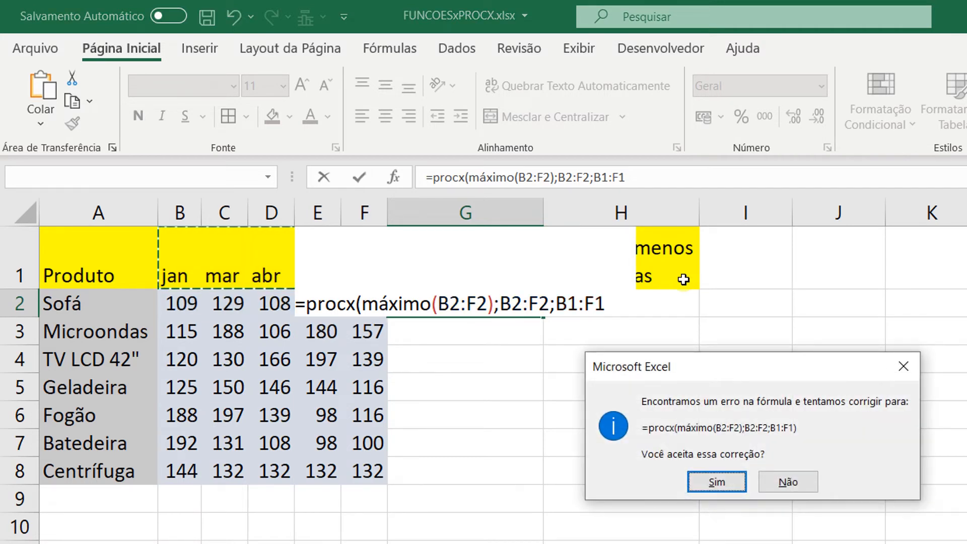
{"action": "key", "text": "Return"}
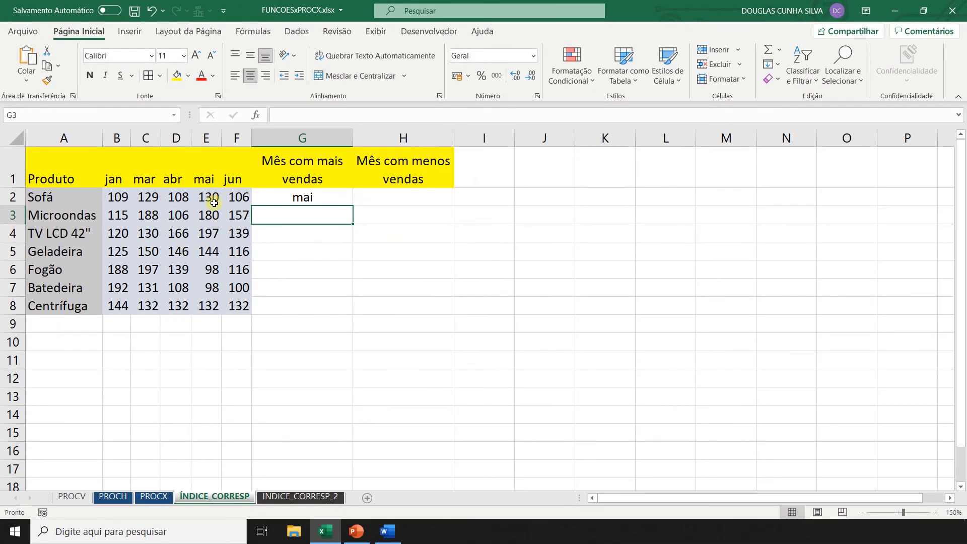
{"action": "left_click", "coordinate": [211, 198]}
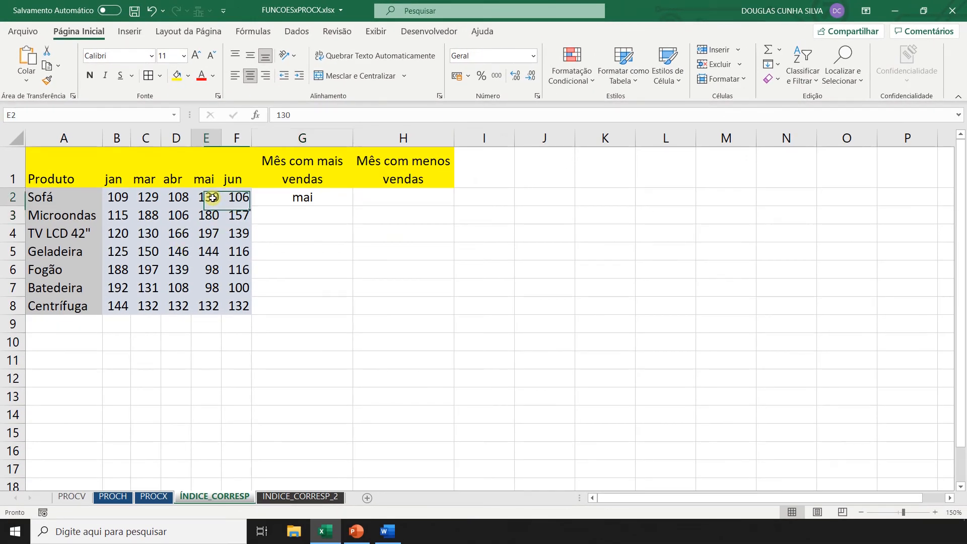
Step: Make the return array absolute as $B$1:$F$1 in G2's PROCX formula, leaving both B2:F2 references relative
{"action": "left_click", "coordinate": [320, 201]}
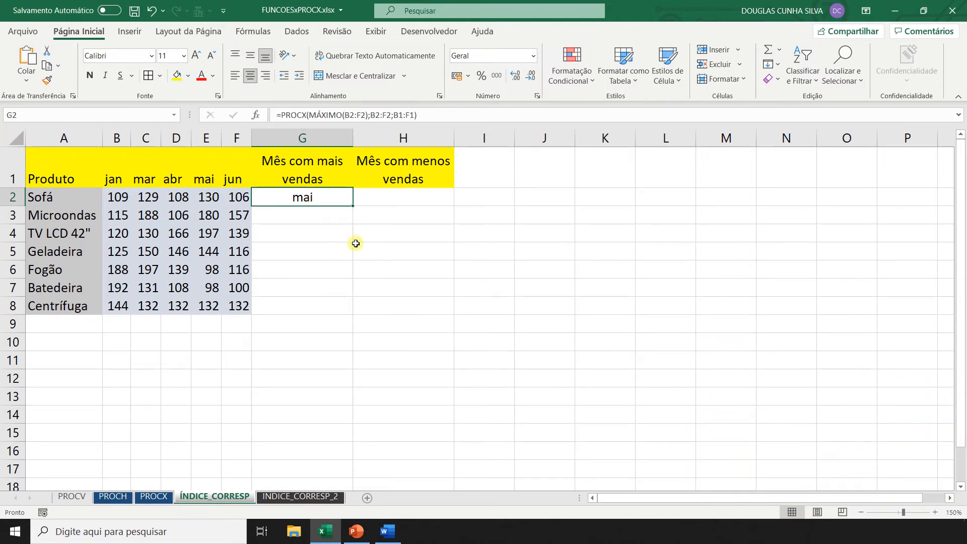
{"action": "key", "text": "F2"}
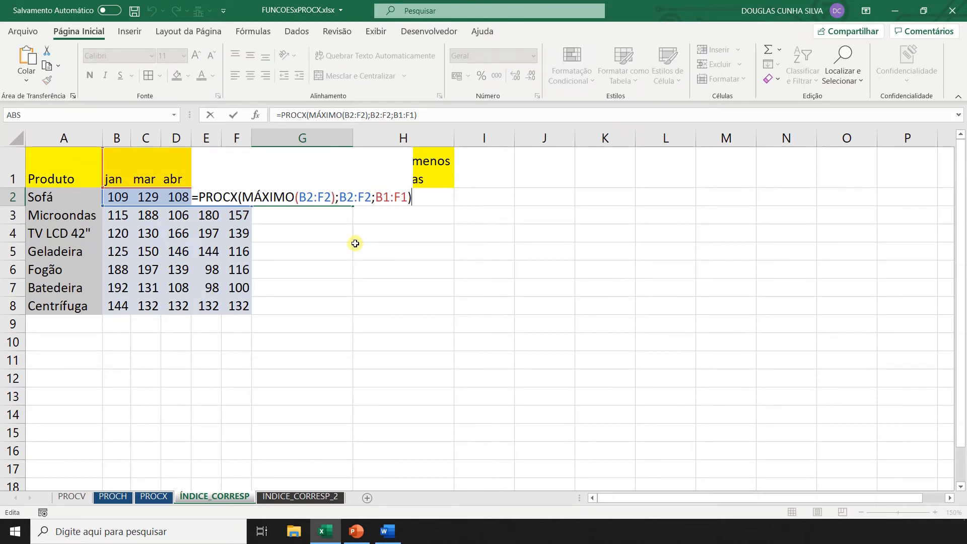
{"action": "left_click", "coordinate": [304, 197]}
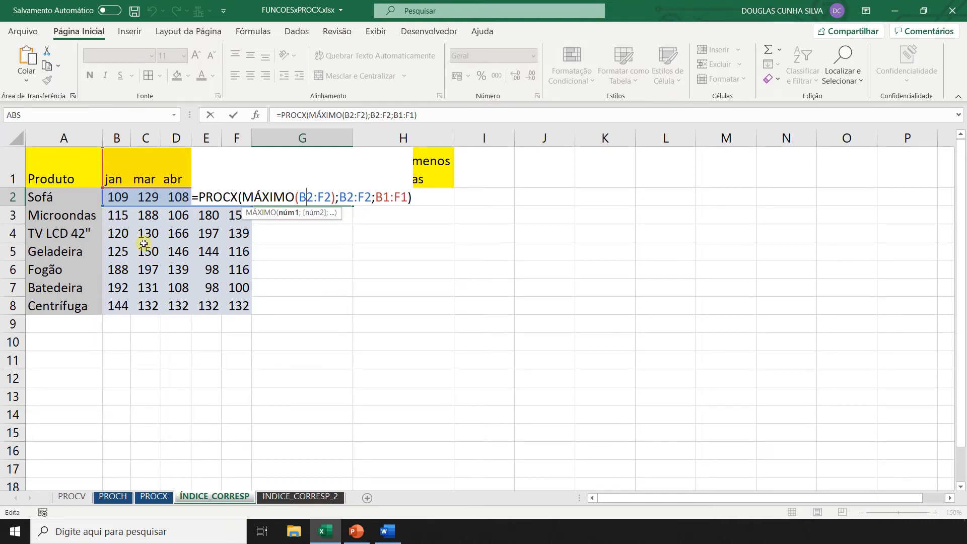
{"action": "left_click", "coordinate": [357, 197]}
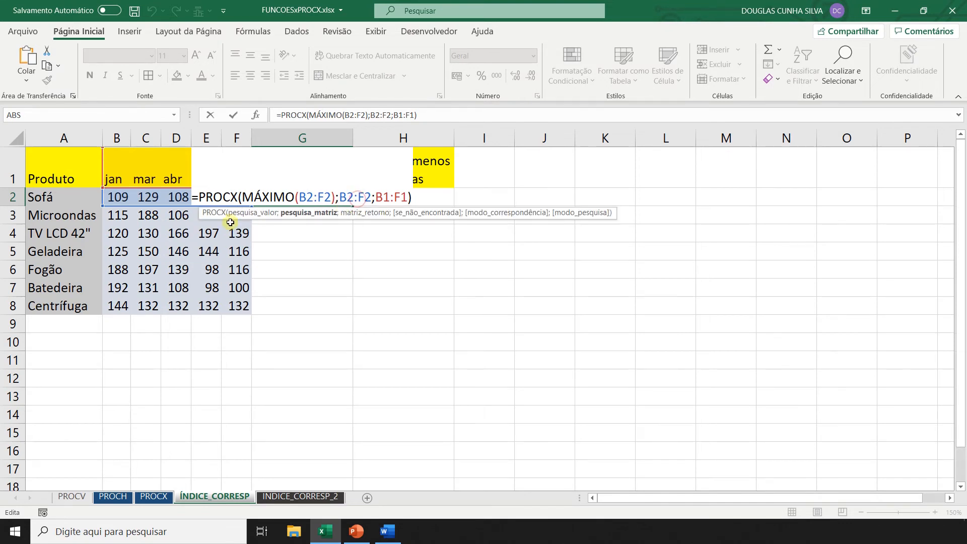
{"action": "left_click", "coordinate": [383, 197]}
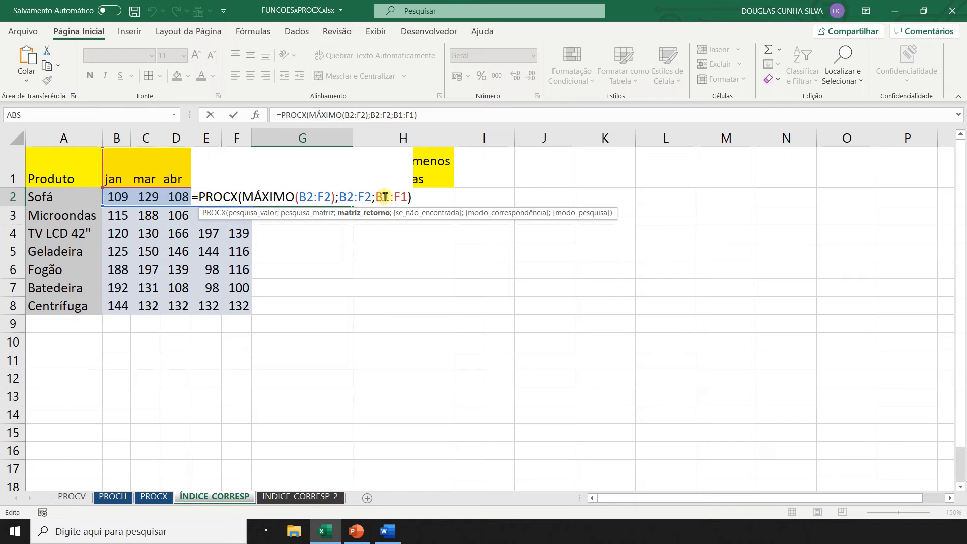
{"action": "key", "text": "F4"}
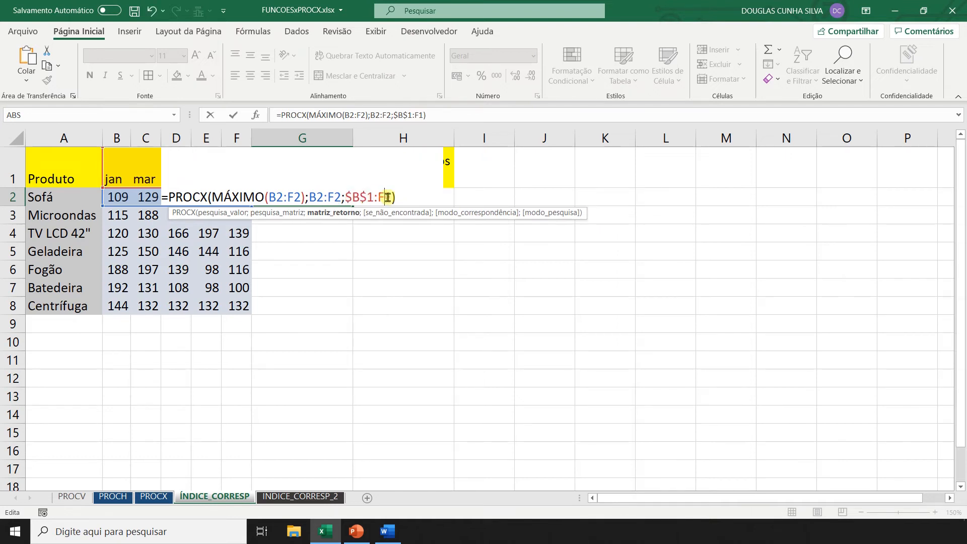
{"action": "key", "text": "Return"}
{"action": "left_click", "coordinate": [334, 197]}
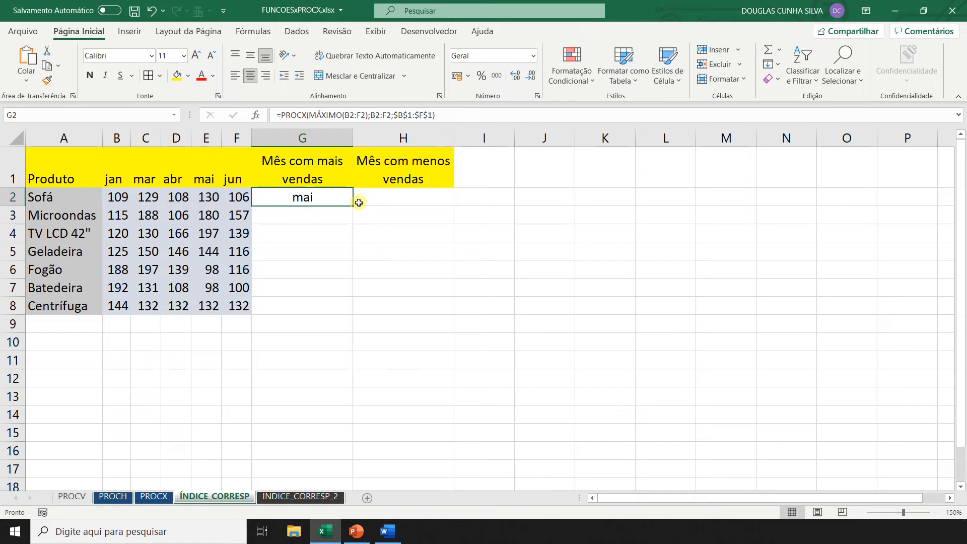
Step: Fill G2's PROCX formula down through G8, and copy its formula text unchanged into H2
{"action": "left_click_drag", "start_coordinate": [354, 207], "coordinate": [354, 314]}
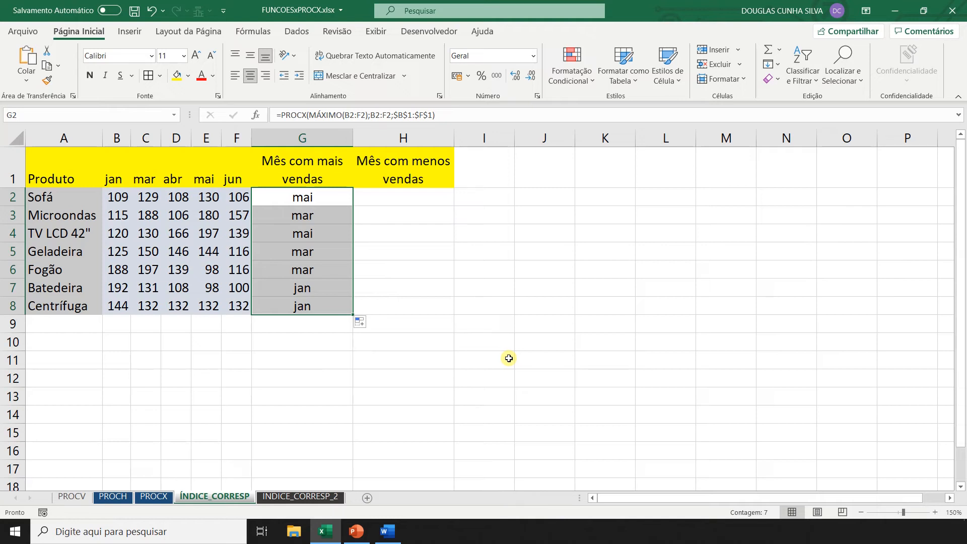
{"action": "left_click", "coordinate": [314, 198]}
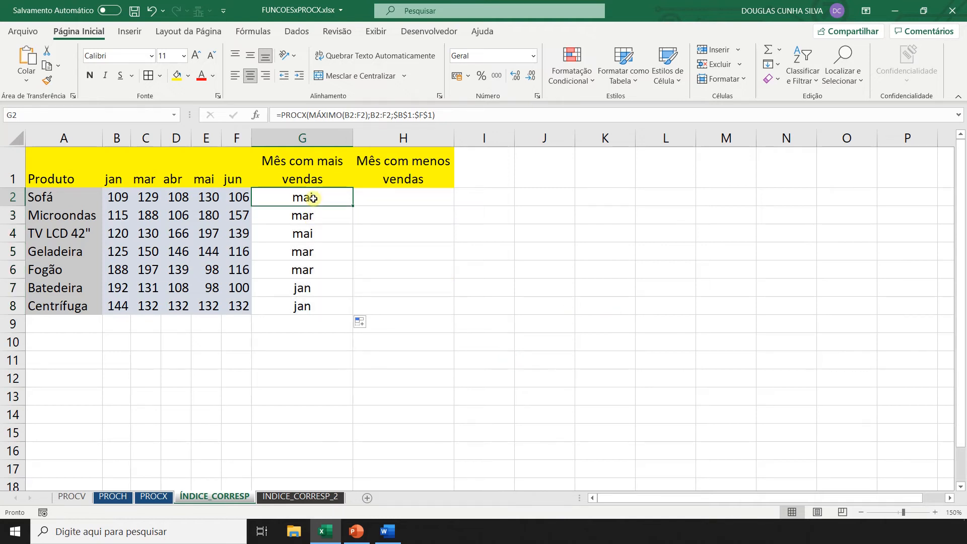
{"action": "left_click", "coordinate": [446, 115]}
{"action": "left_click_drag", "start_coordinate": [446, 115], "coordinate": [162, 113]}
{"action": "key", "text": "ctrl+c"}
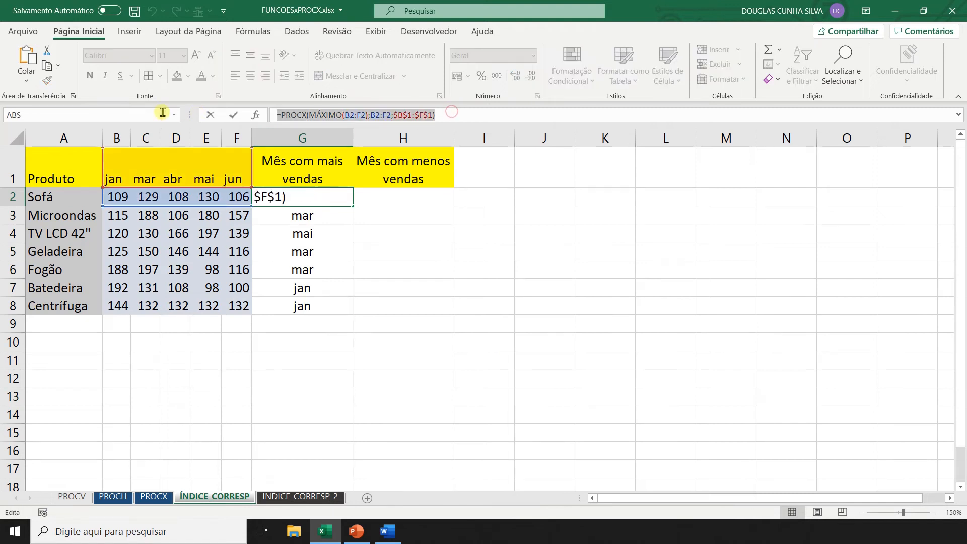
{"action": "key", "text": "Return"}
{"action": "key", "text": "Up"}
{"action": "key", "text": "Right"}
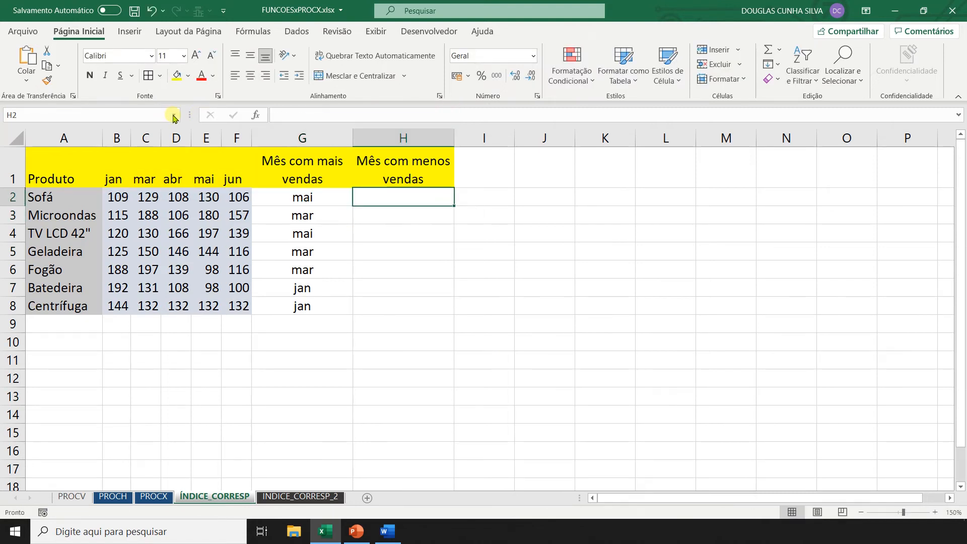
{"action": "key", "text": "F2"}
{"action": "key", "text": "ctrl+v"}
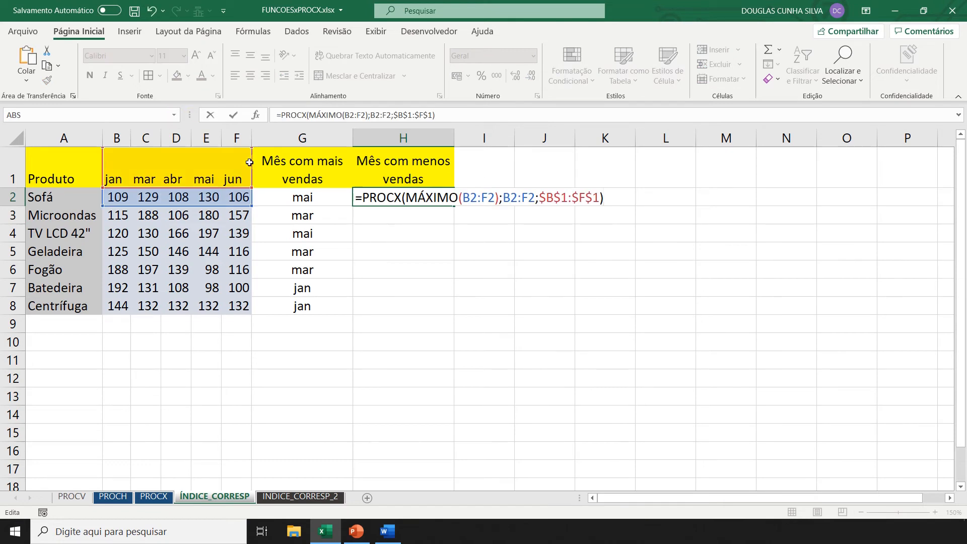
Step: Replace MÁXIMO with MÍNIMO as the lookup value function in H2's PROCX formula
{"action": "left_click", "coordinate": [436, 198]}
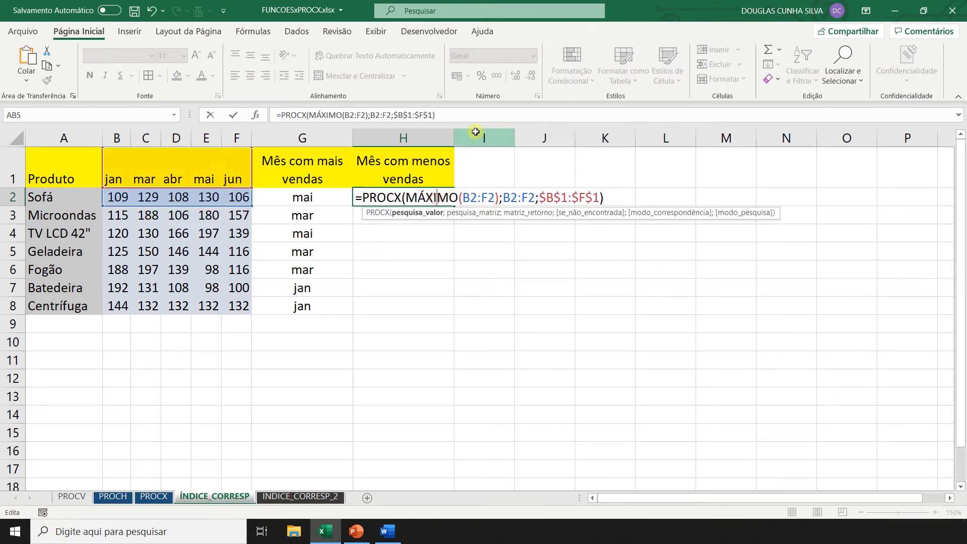
{"action": "key", "text": "BackSpace"}
{"action": "key", "text": "BackSpace"}
{"action": "key", "text": "BackSpace"}
{"action": "type", "text": "míni"}
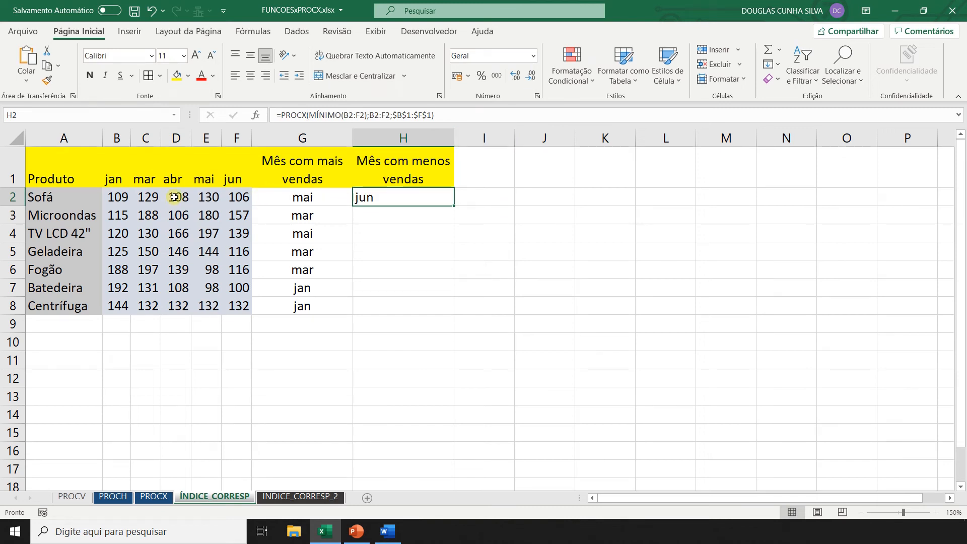
Step: Fill H2's PROCX formula down the Mês com menos vendas column, and clear the surplus copy in H9
{"action": "left_click_drag", "start_coordinate": [454, 205], "coordinate": [451, 325]}
{"action": "left_click", "coordinate": [448, 324]}
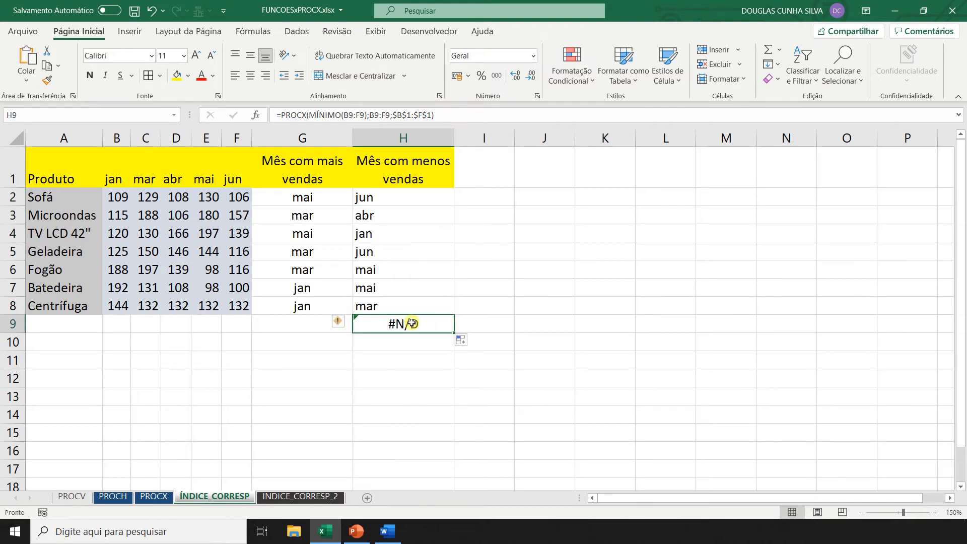
{"action": "key", "text": "Delete"}
{"action": "left_click", "coordinate": [455, 298]}
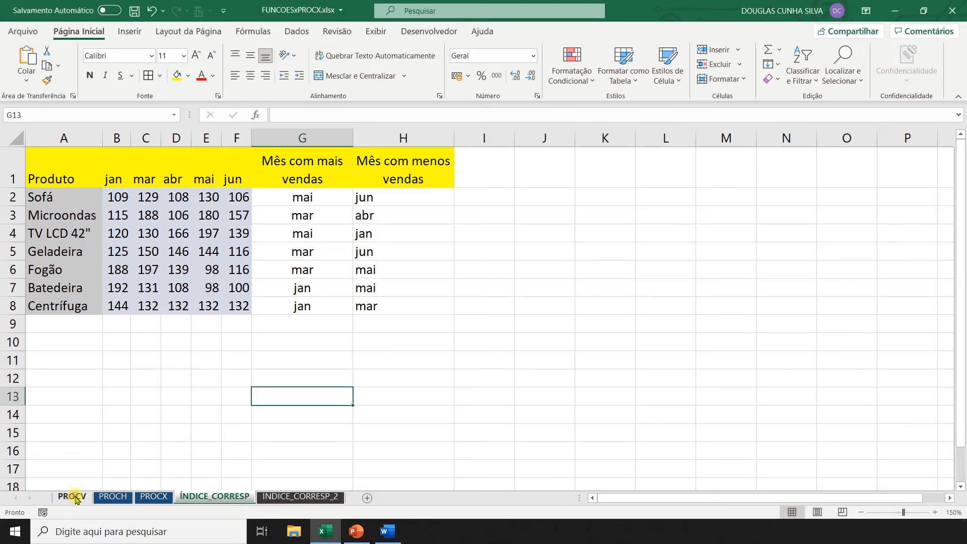
Step: On the PROCV sheet, begin a PROCX formula in E2 with lookup value D2, lookup array G2:G5 and return array H2:H5
{"action": "left_click", "coordinate": [75, 498]}
{"action": "type", "text": "=p"}
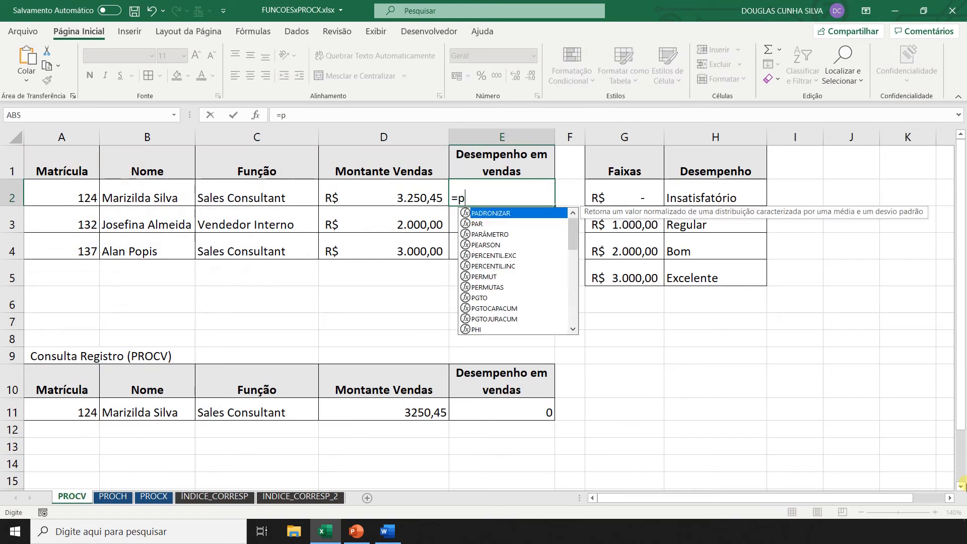
{"action": "type", "text": "rocx("}
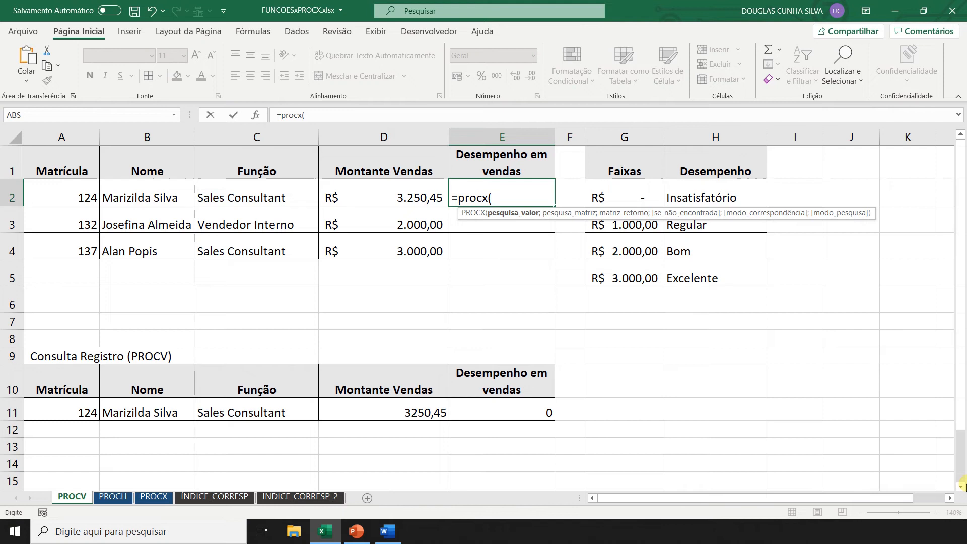
{"action": "left_click", "coordinate": [392, 198]}
{"action": "type", "text": ";"}
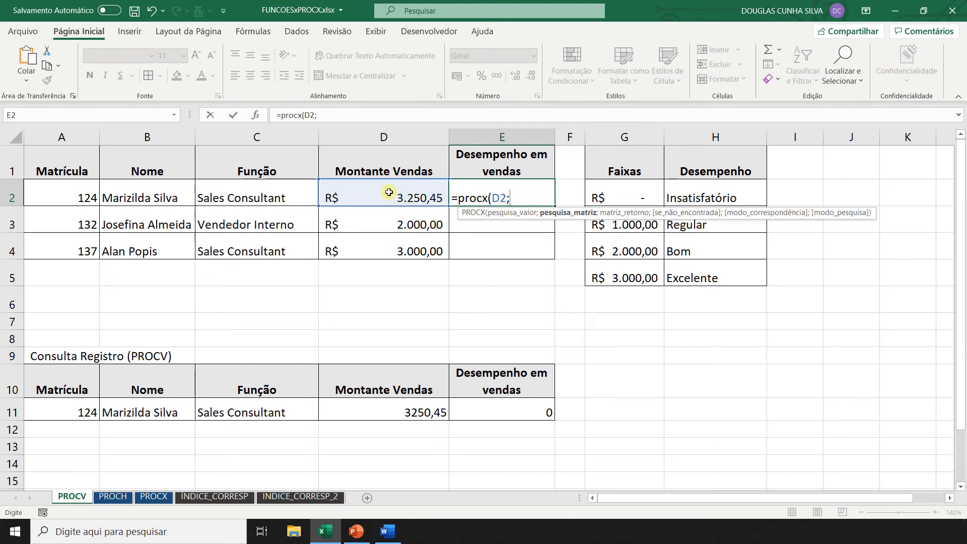
{"action": "left_click", "coordinate": [617, 194]}
{"action": "left_click_drag", "start_coordinate": [617, 193], "coordinate": [623, 267]}
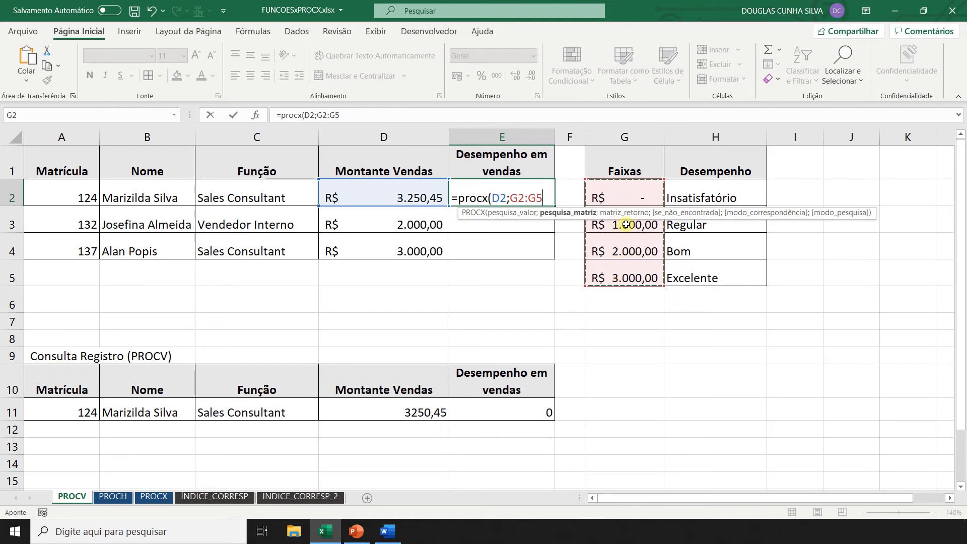
{"action": "type", "text": ";"}
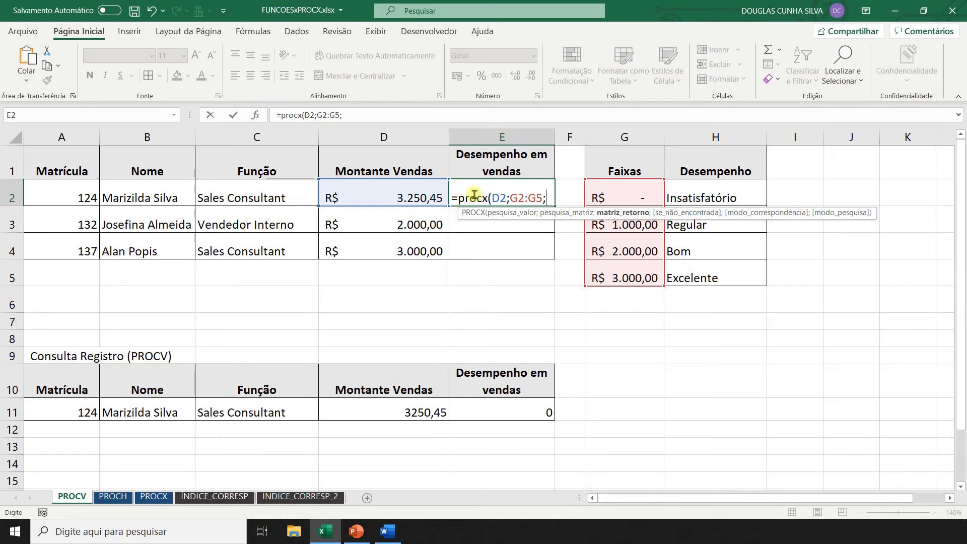
{"action": "left_click_drag", "start_coordinate": [694, 197], "coordinate": [700, 266]}
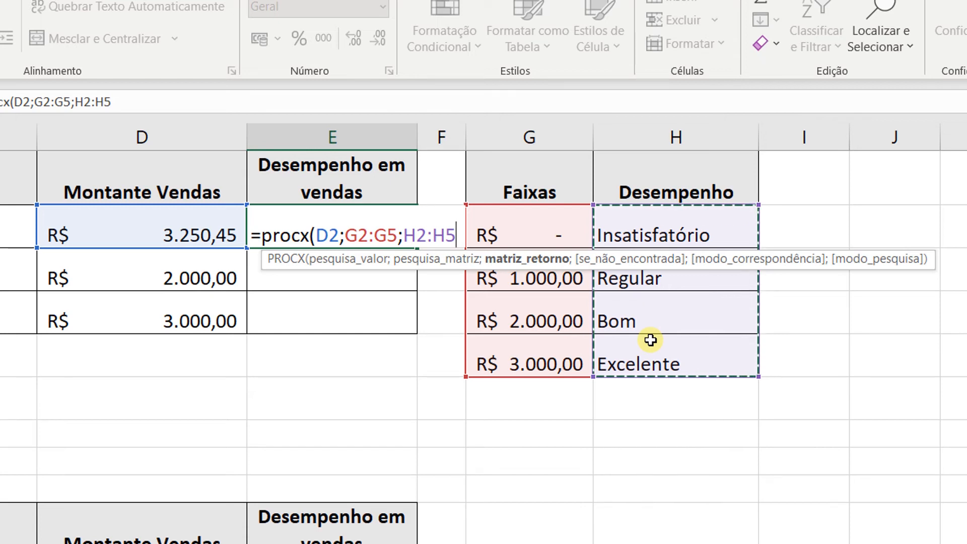
Step: Complete E2's PROCX with the not-found argument blank and match mode -1, exact match or next smaller item
{"action": "type", "text": ";"}
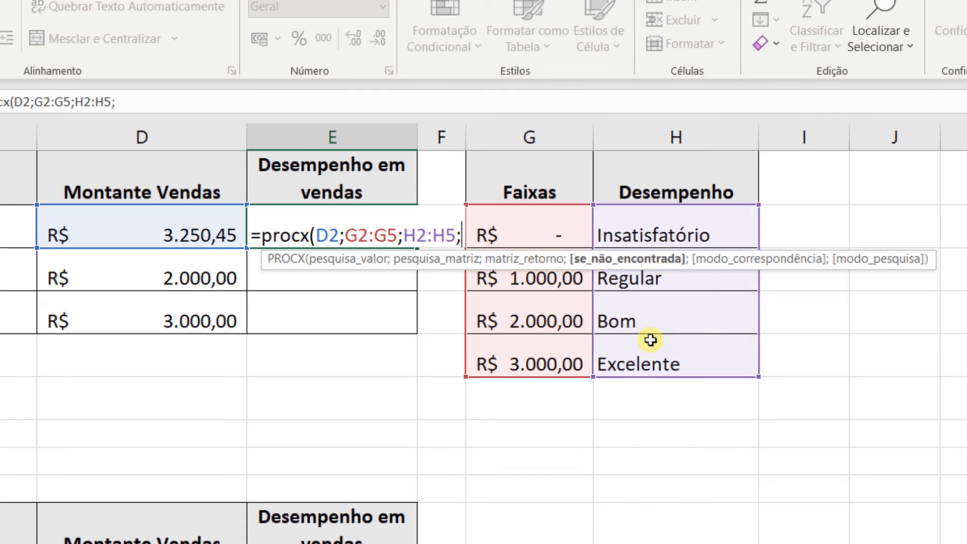
{"action": "type", "text": ";"}
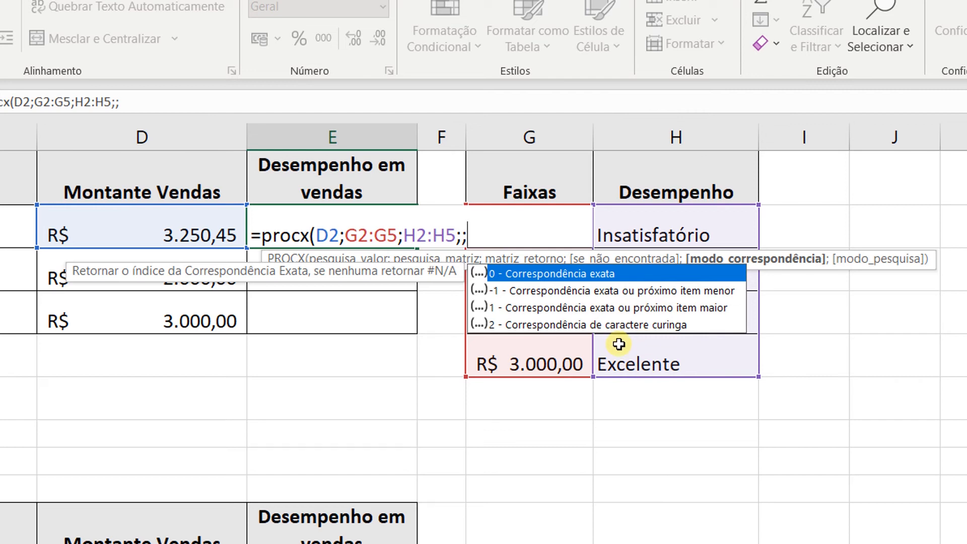
{"action": "double_click", "coordinate": [629, 292]}
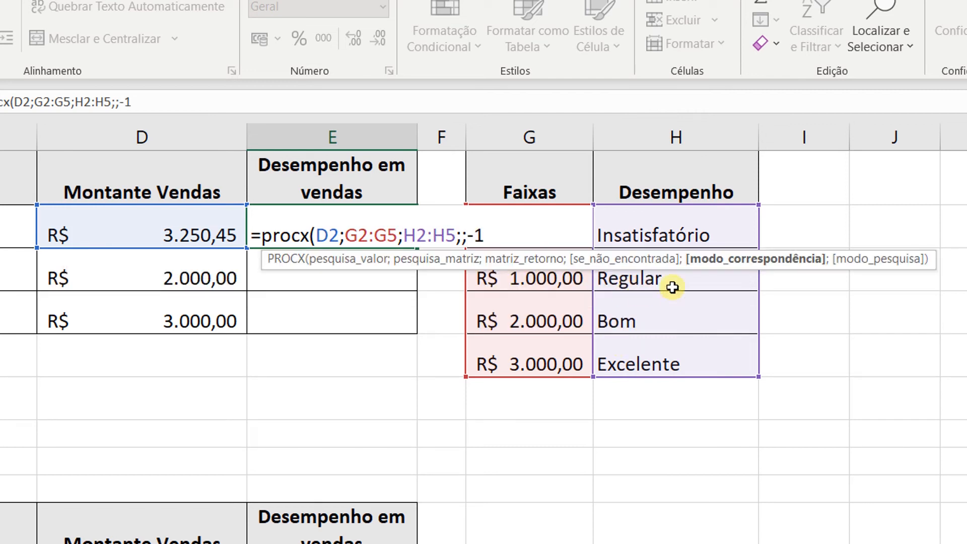
{"action": "key", "text": "Return"}
{"action": "key", "text": "Up"}
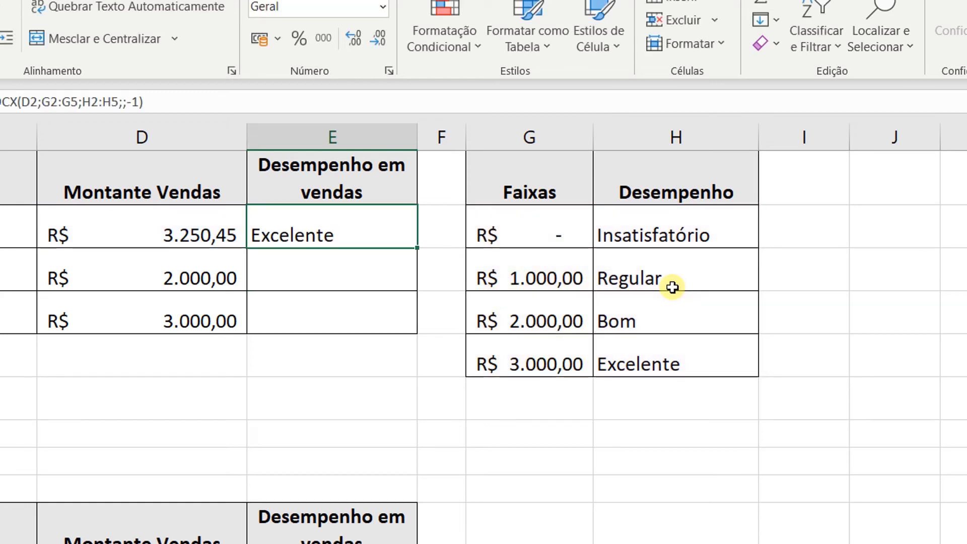
Step: Set the Montante Vendas amount in D2 to 2999
{"action": "key", "text": "Left"}
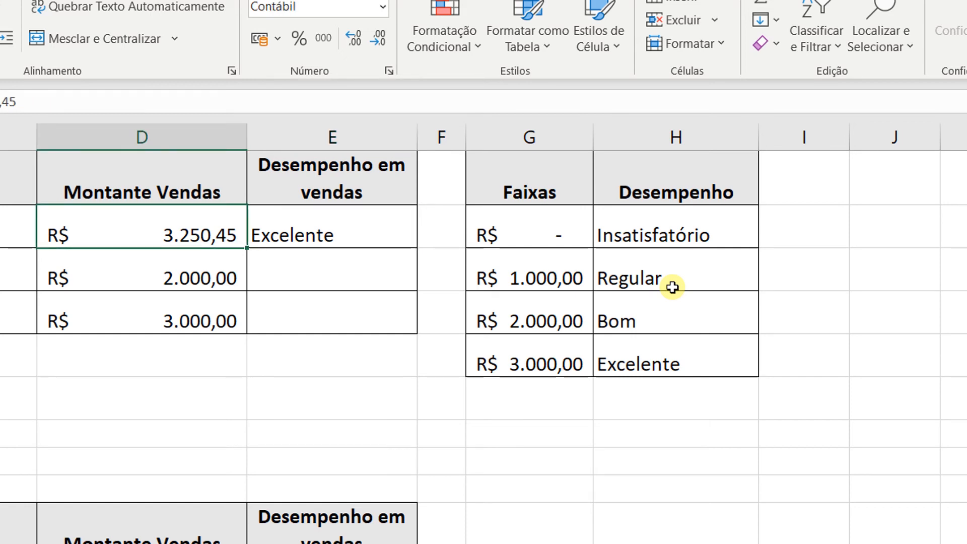
{"action": "type", "text": "2999"}
{"action": "key", "text": "Return"}
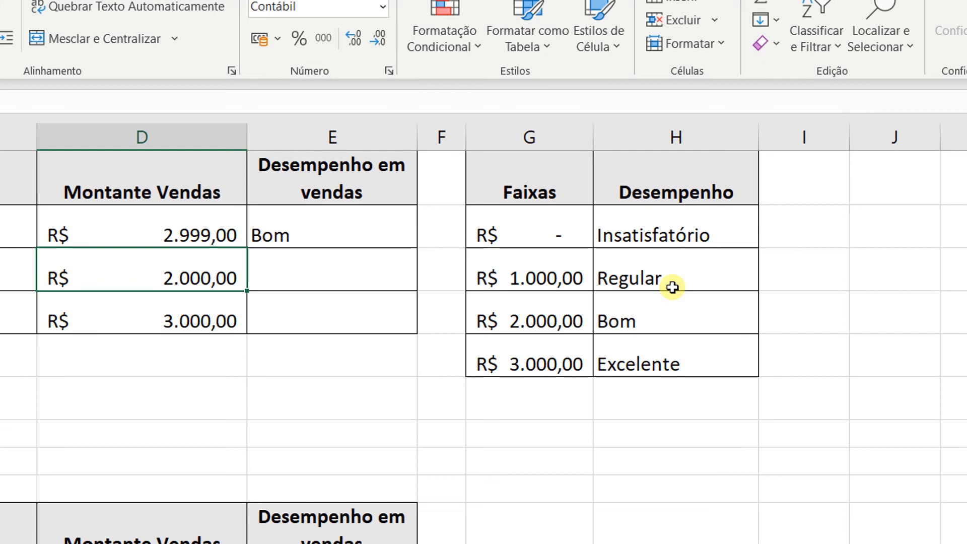
Step: Change the match mode in E2's PROCX formula to 1, exact match or next larger item
{"action": "key", "text": "Up"}
{"action": "key", "text": "Right"}
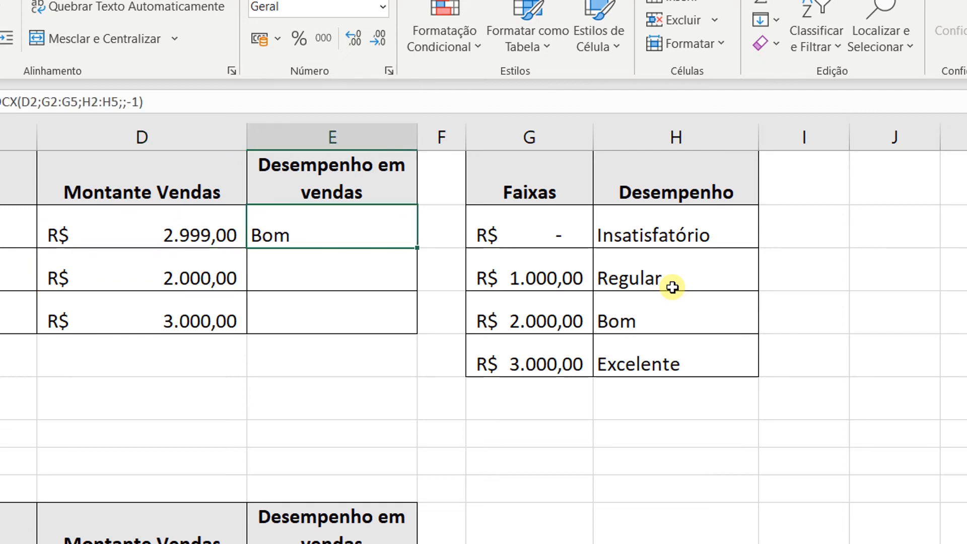
{"action": "key", "text": "F2"}
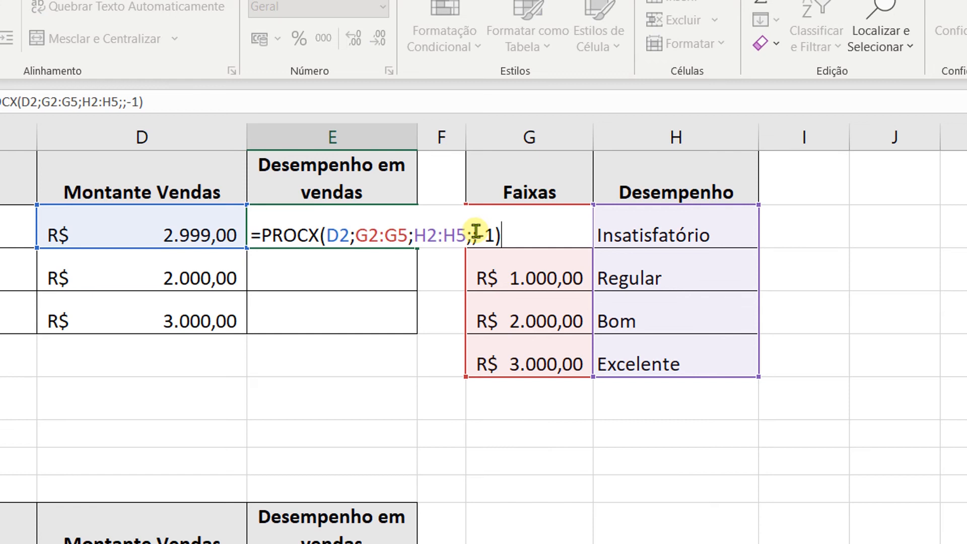
{"action": "key", "text": "BackSpace"}
{"action": "key", "text": "BackSpace"}
{"action": "key", "text": "BackSpace"}
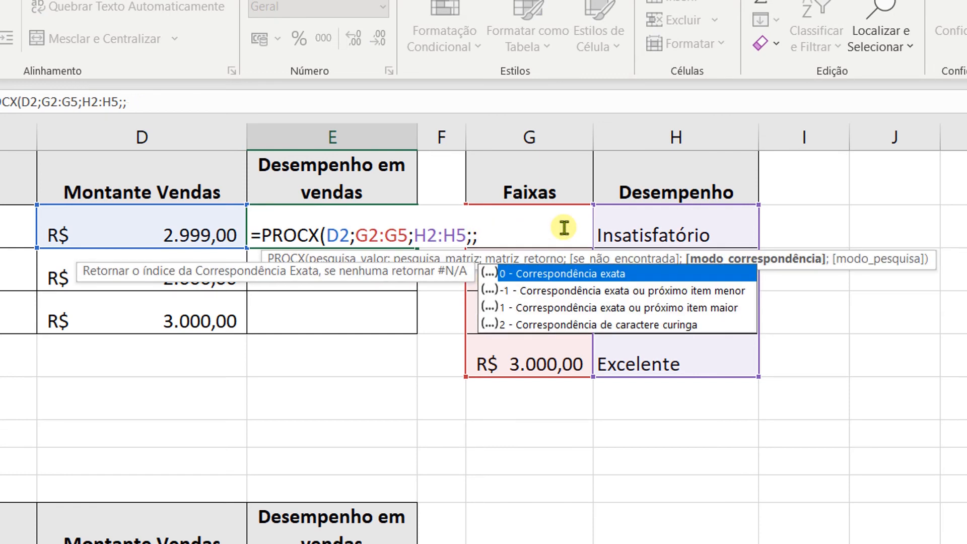
{"action": "double_click", "coordinate": [603, 304]}
{"action": "key", "text": "Return"}
{"action": "key", "text": "Up"}
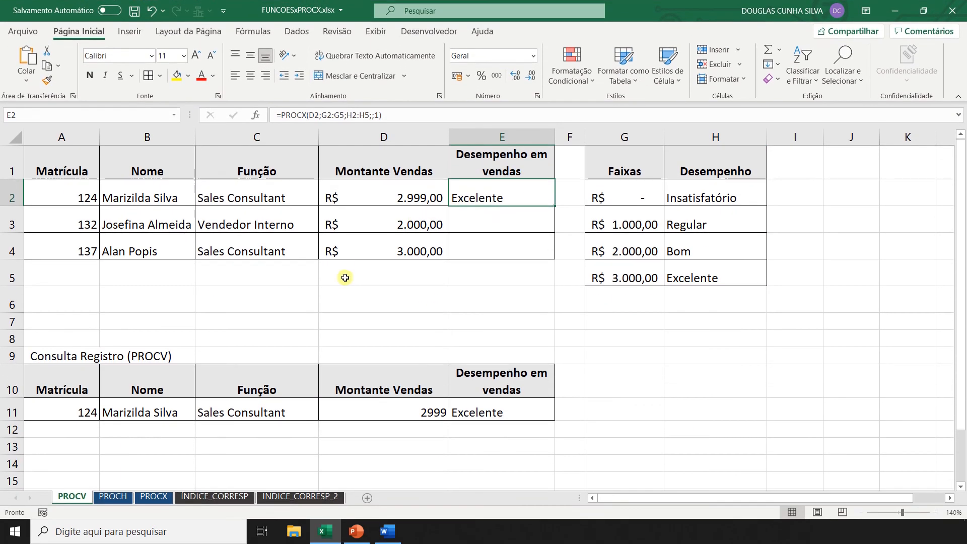
Step: Clear the Resultado da consulta percentages in H2:H4 on the PROCH sheet
{"action": "left_click", "coordinate": [113, 496]}
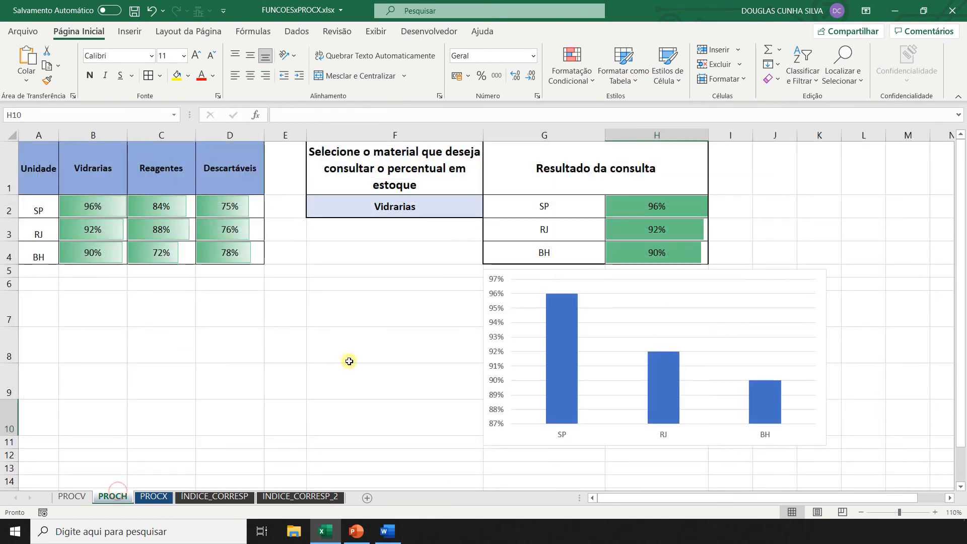
{"action": "left_click_drag", "start_coordinate": [655, 205], "coordinate": [671, 247]}
{"action": "key", "text": "Delete"}
Step: Begin a PROCX formula in H2 with the selected material in F2 as its lookup value
{"action": "key", "text": "Up"}
{"action": "key", "text": "Down"}
{"action": "type", "text": "=pro"}
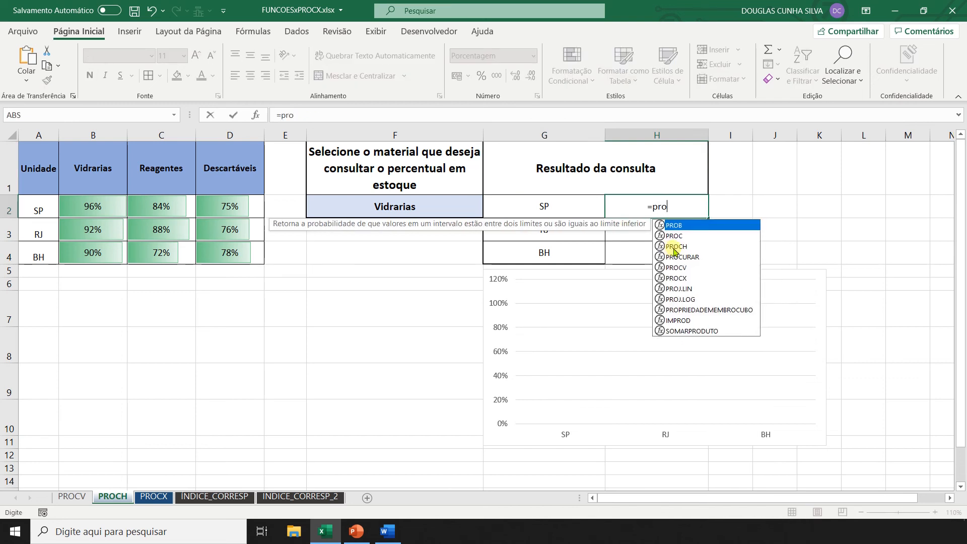
{"action": "type", "text": "cx("}
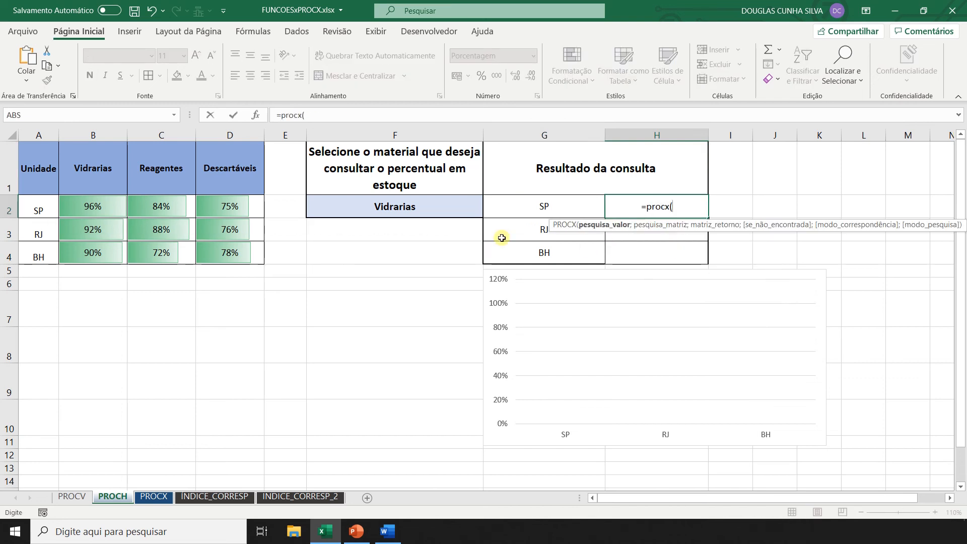
{"action": "left_click", "coordinate": [377, 208]}
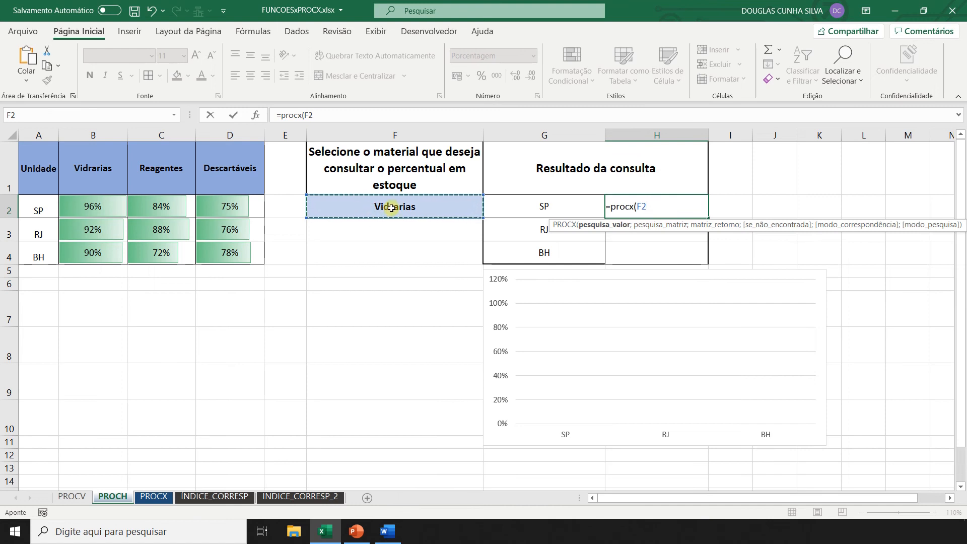
{"action": "type", "text": ";"}
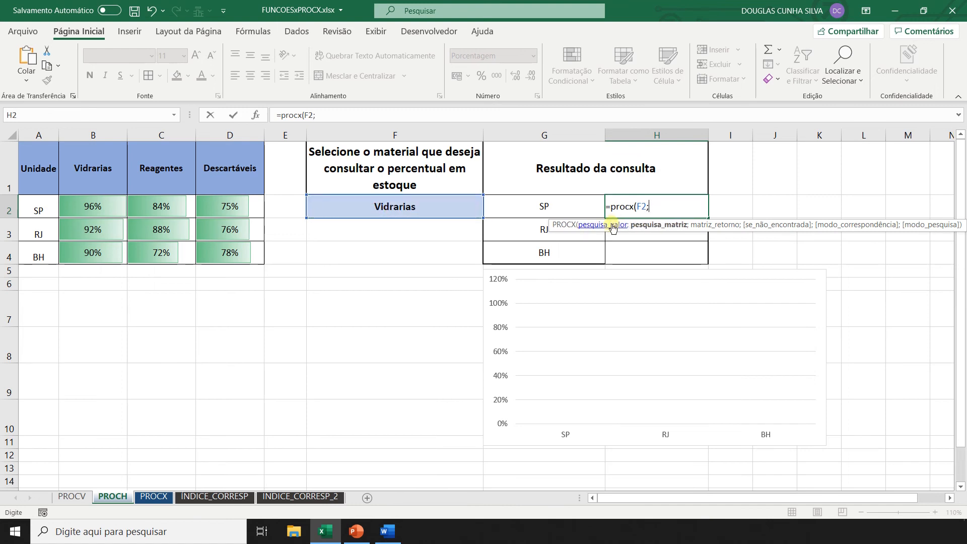
Step: Complete H2's PROCX with B1:D1 as the lookup array and B2:D2 as the return array
{"action": "left_click_drag", "start_coordinate": [74, 172], "coordinate": [244, 173]}
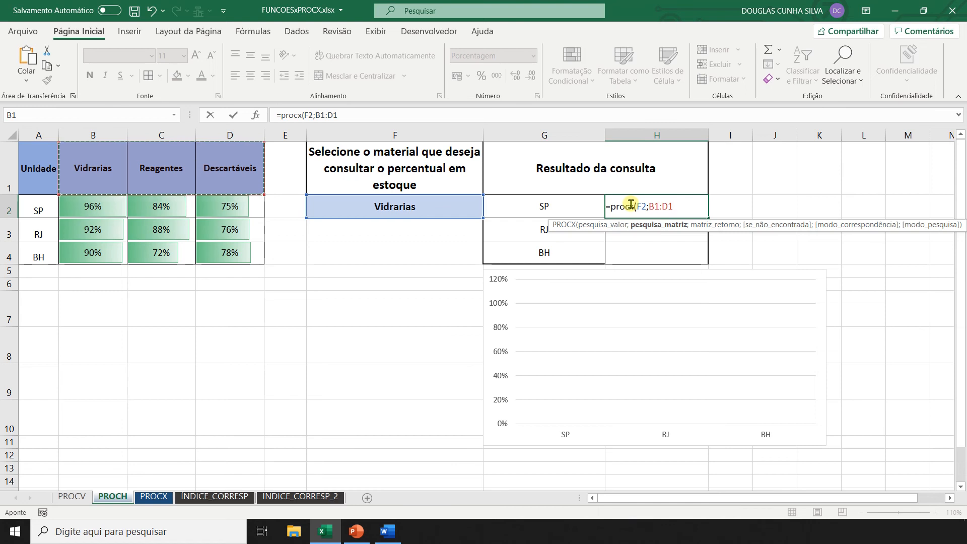
{"action": "type", "text": ";"}
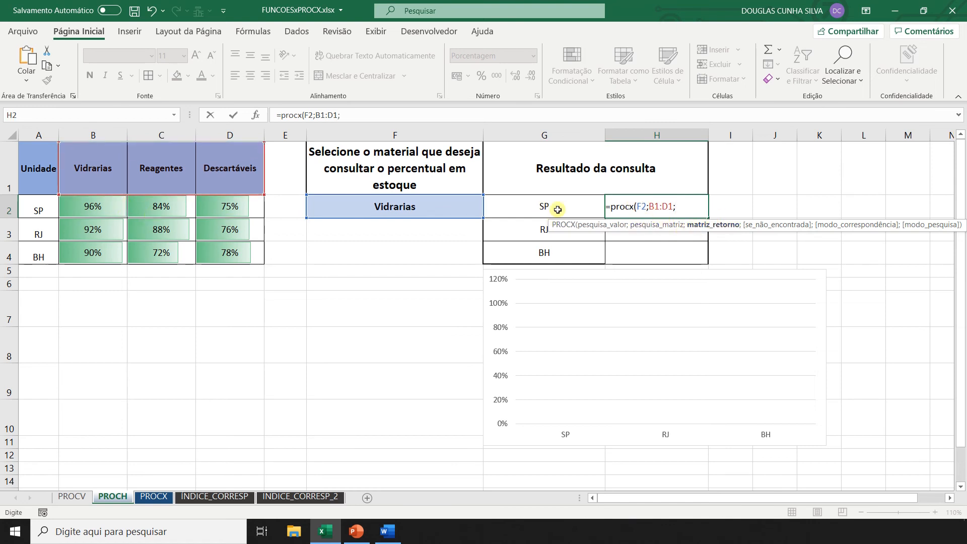
{"action": "left_click", "coordinate": [93, 208]}
{"action": "left_click_drag", "start_coordinate": [93, 208], "coordinate": [230, 209]}
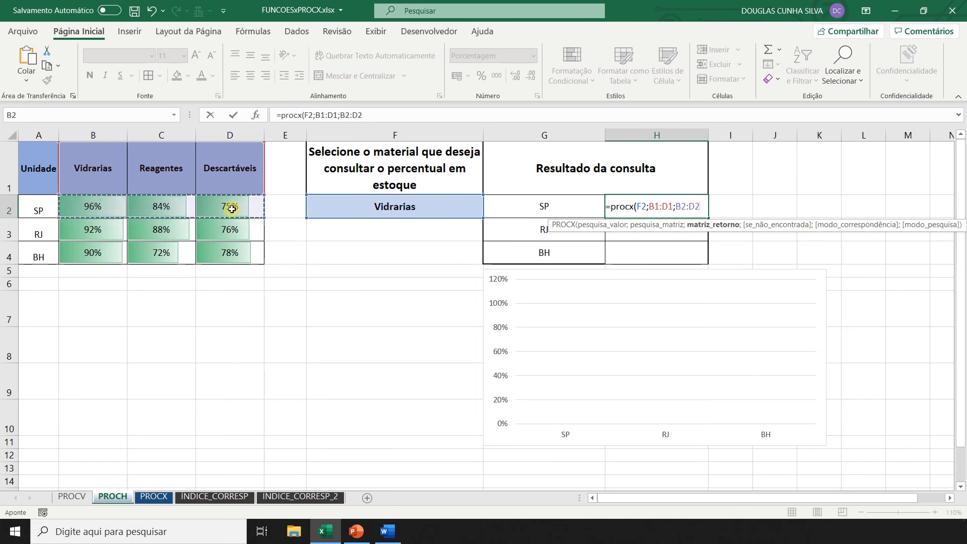
{"action": "key", "text": "Return"}
{"action": "key", "text": "Up"}
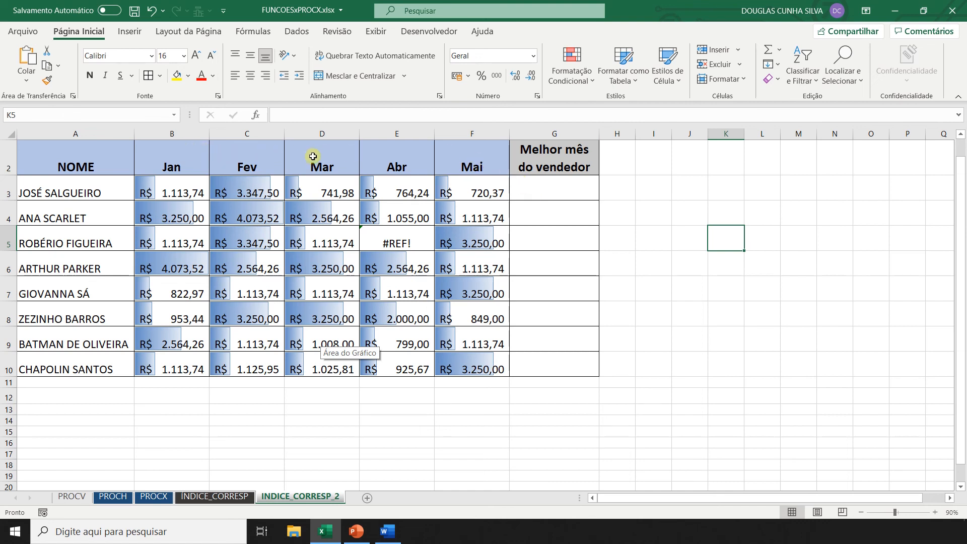
Step: Begin a PROCX formula in G3 on the INDICE_CORRESP_2 sheet with MÁXIMO(B3:F3) as its lookup value
{"action": "left_click", "coordinate": [532, 197]}
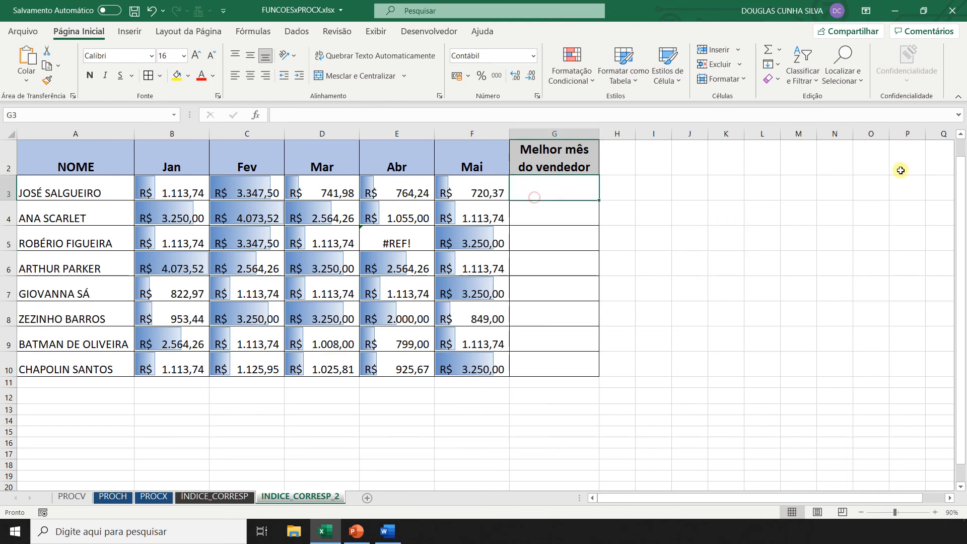
{"action": "type", "text": "="}
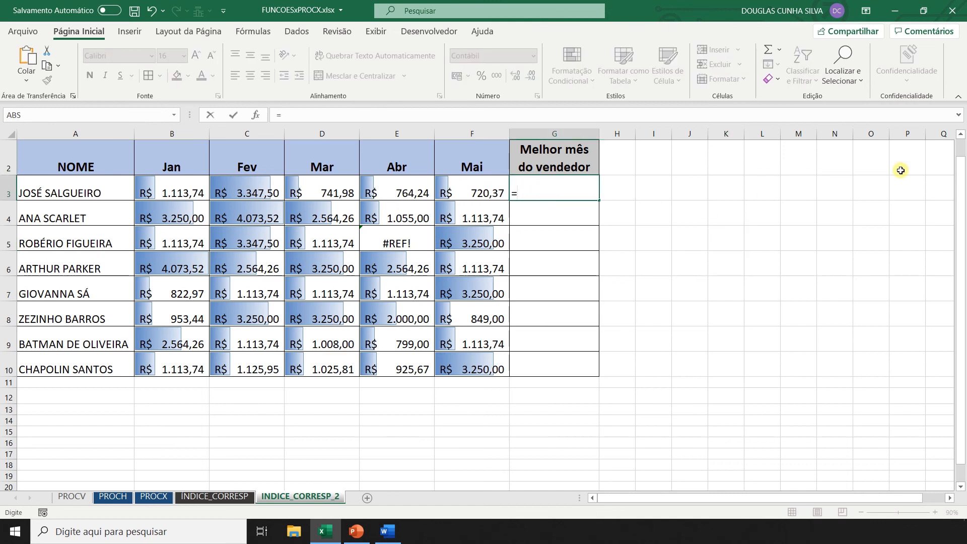
{"action": "type", "text": "p"}
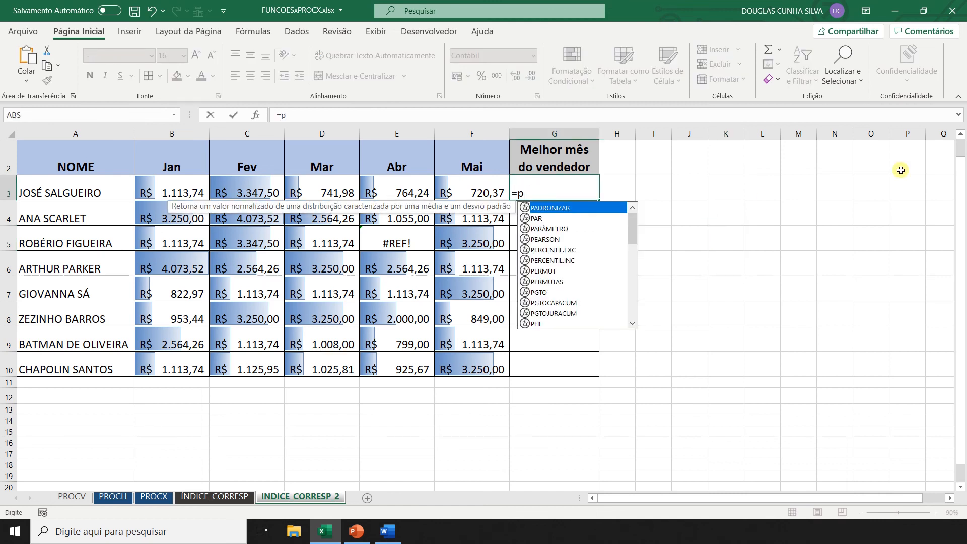
{"action": "type", "text": "rocx("}
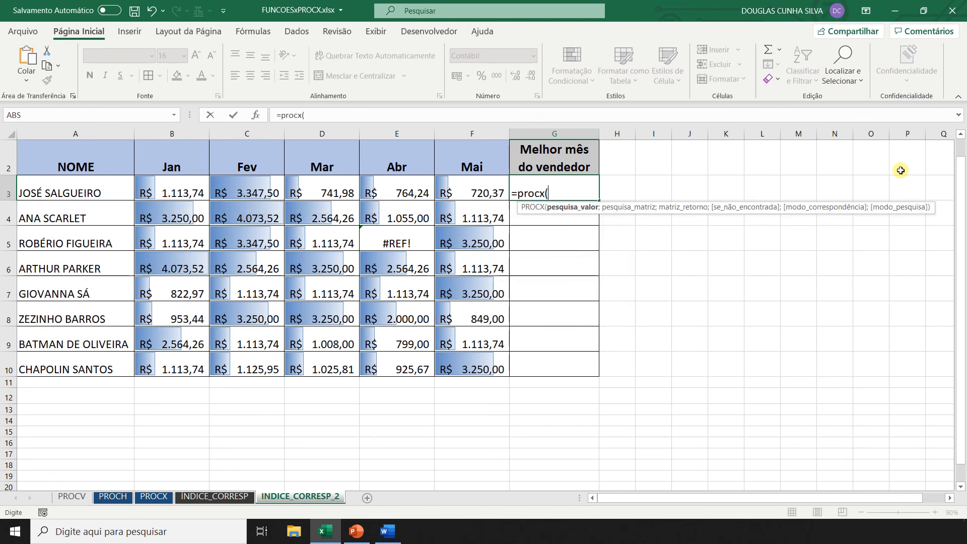
{"action": "type", "text": "máximo("}
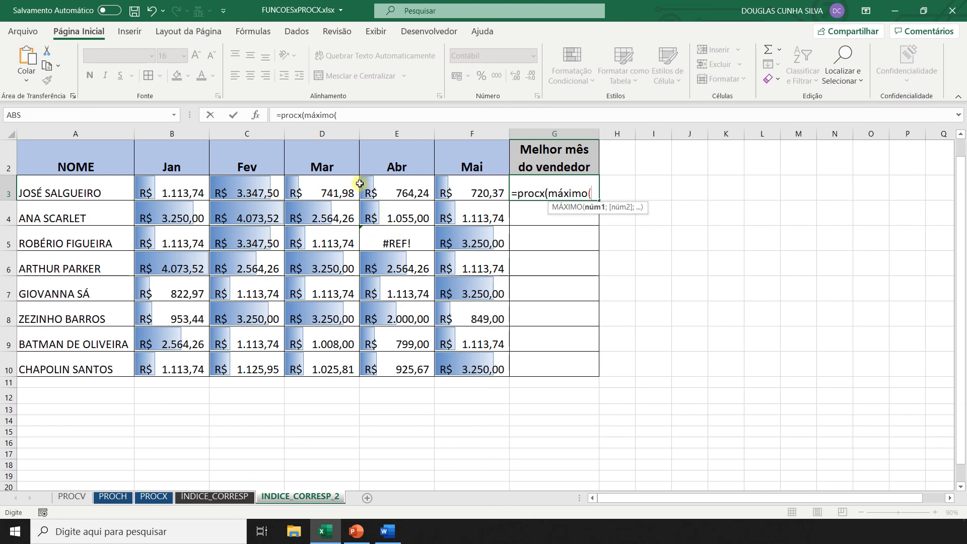
{"action": "left_click_drag", "start_coordinate": [175, 190], "coordinate": [455, 190]}
{"action": "type", "text": ");"}
Step: Complete G3's PROCX with B3:F3 as the lookup array and the month headers B2:F2 as the return array
{"action": "left_click_drag", "start_coordinate": [160, 190], "coordinate": [455, 179]}
{"action": "type", "text": ";"}
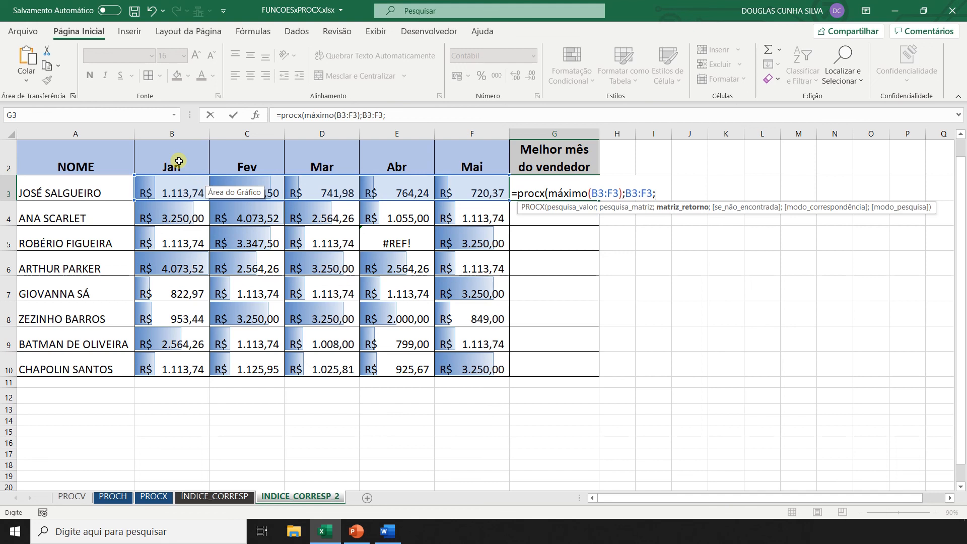
{"action": "left_click_drag", "start_coordinate": [176, 161], "coordinate": [473, 155]}
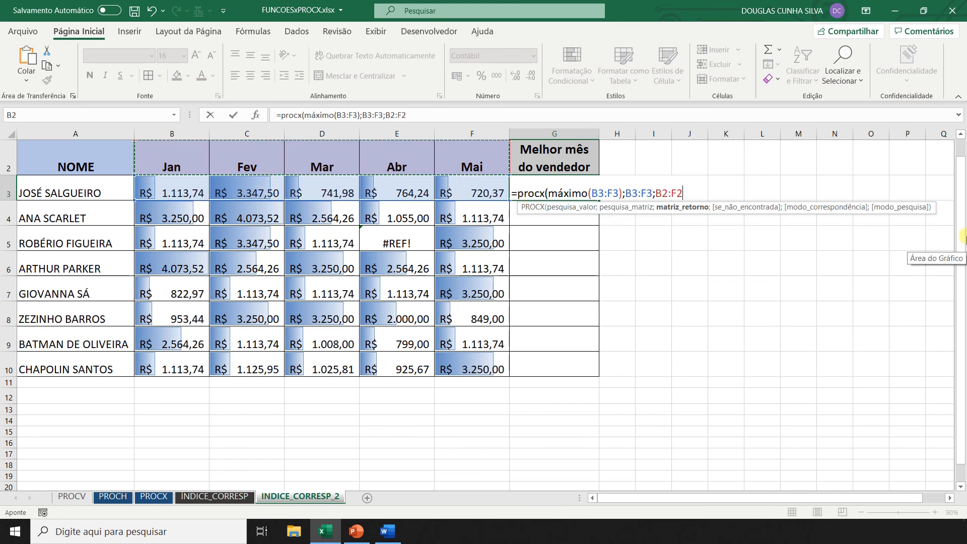
{"action": "key", "text": "Return"}
{"action": "key", "text": "Return"}
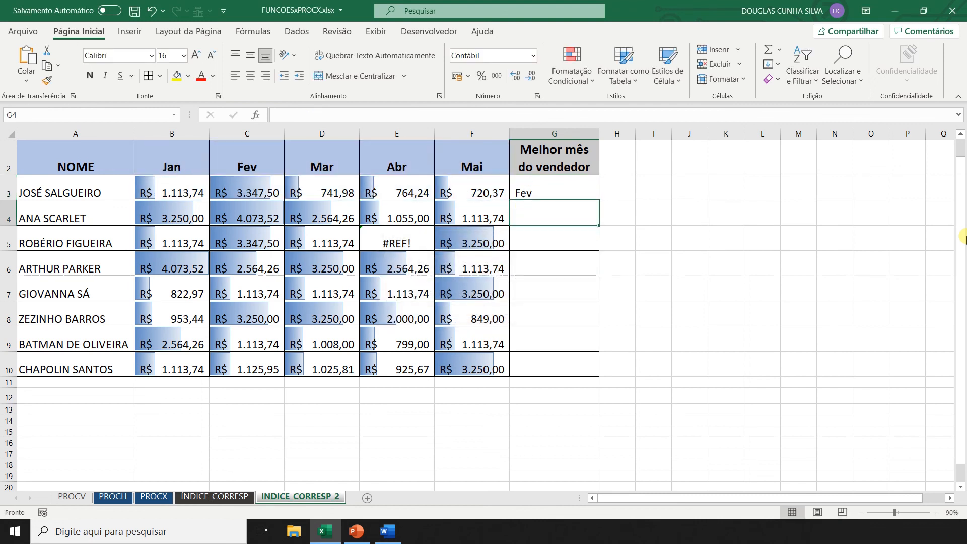
Step: Make the return array in G3's PROCX absolute as $B$2:$F$2 and fill the formula down to G10
{"action": "key", "text": "F2"}
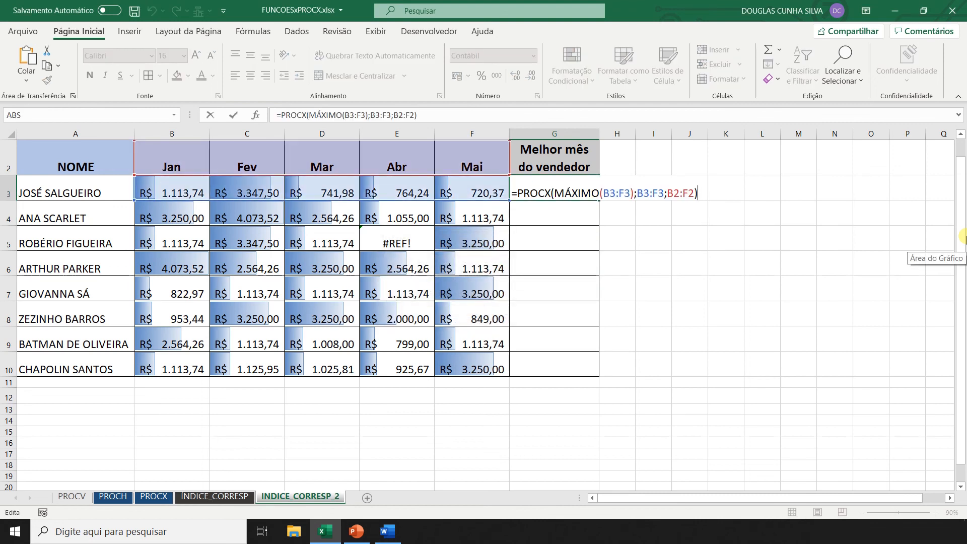
{"action": "key", "text": "Escape"}
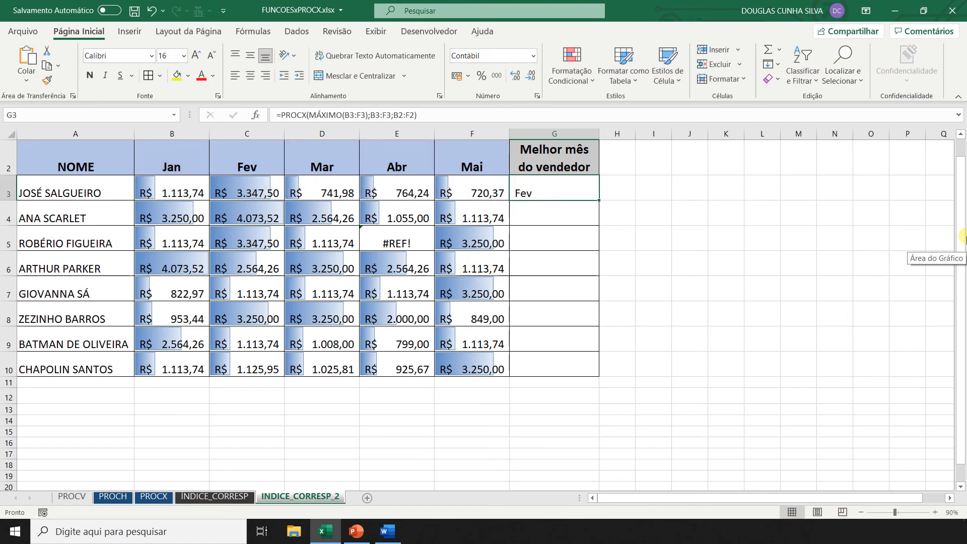
{"action": "key", "text": "F2"}
{"action": "left_click", "coordinate": [673, 193]}
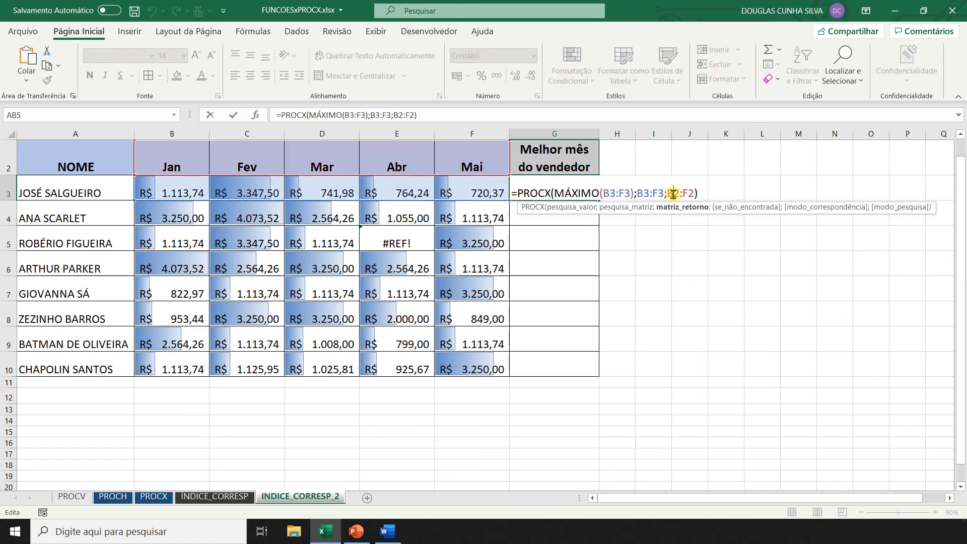
{"action": "key", "text": "F4"}
{"action": "key", "text": "Return"}
{"action": "left_click", "coordinate": [581, 190]}
{"action": "left_click_drag", "start_coordinate": [600, 201], "coordinate": [597, 371]}
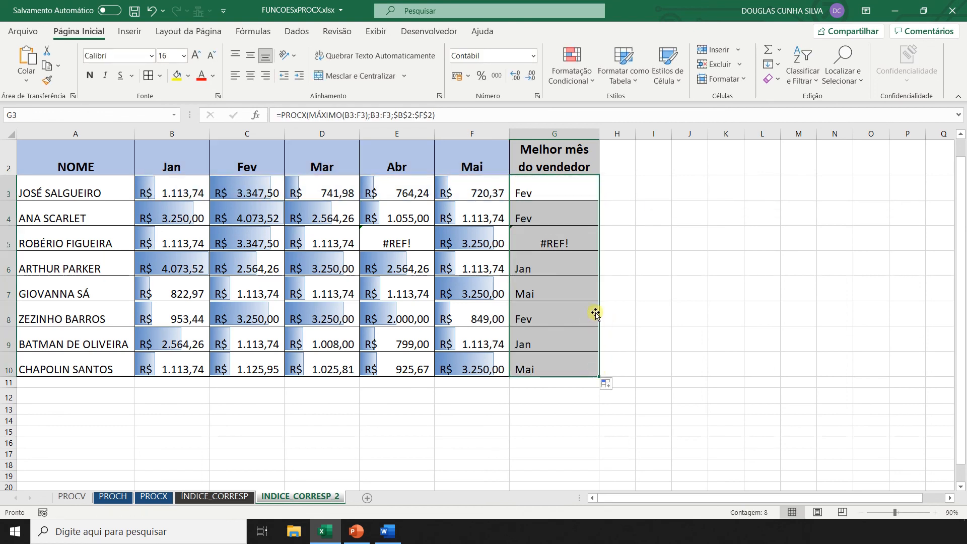
Step: Replace the #REF! error in the Abr sales cell E5 with 1200
{"action": "left_click", "coordinate": [395, 240]}
{"action": "type", "text": "1200"}
{"action": "key", "text": "Return"}
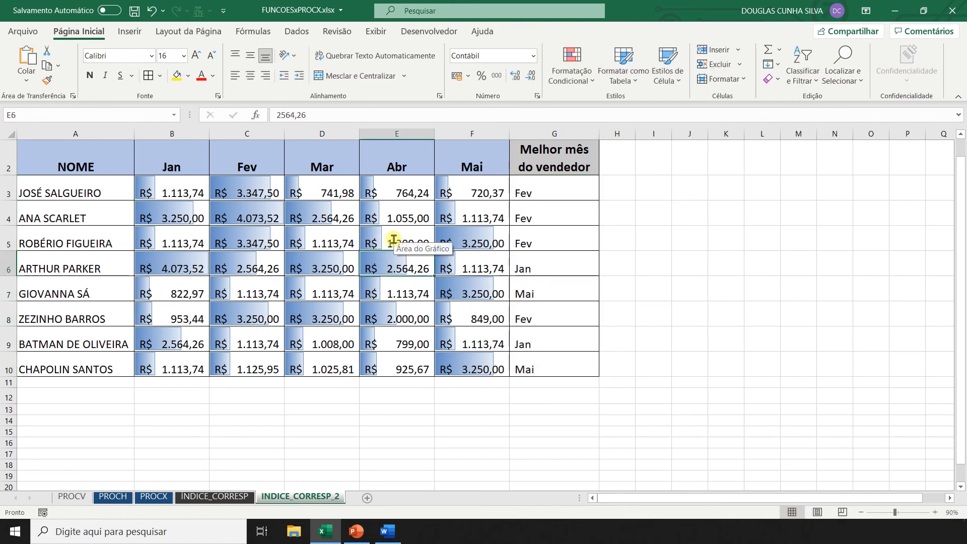